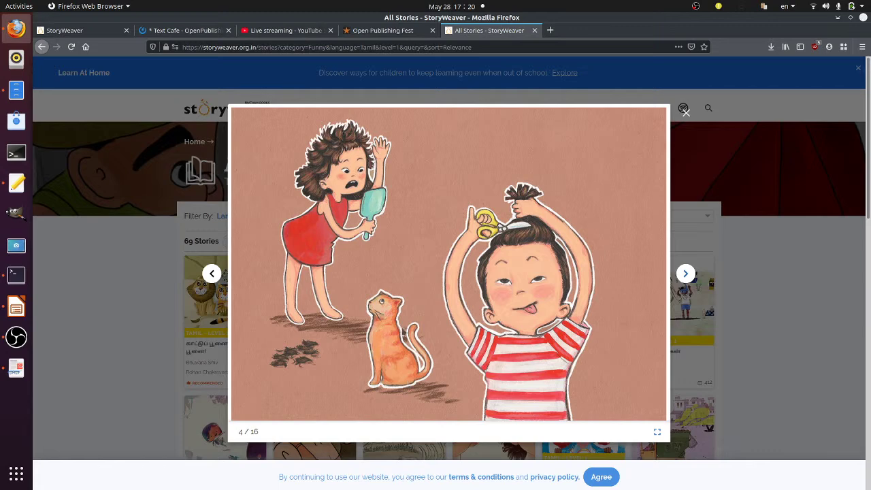
Page through the open picture story from page 4 past its last page, 16
left_click(685, 274)
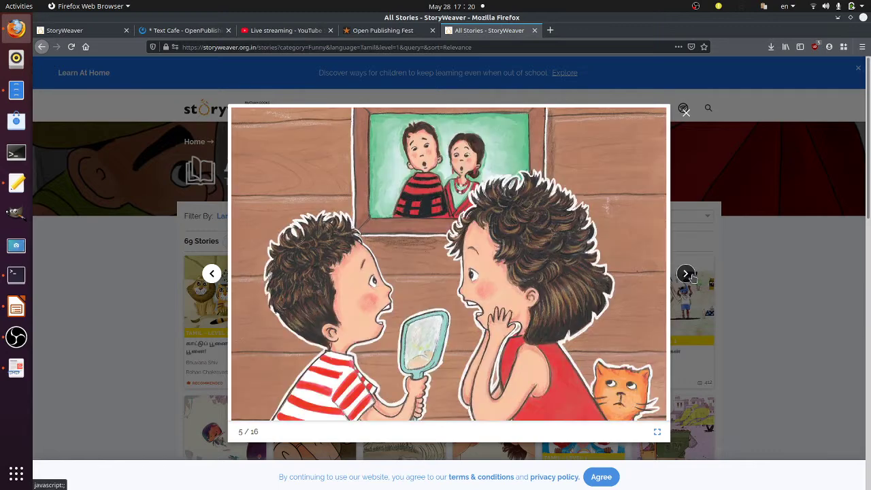
left_click(686, 274)
left_click(686, 274)
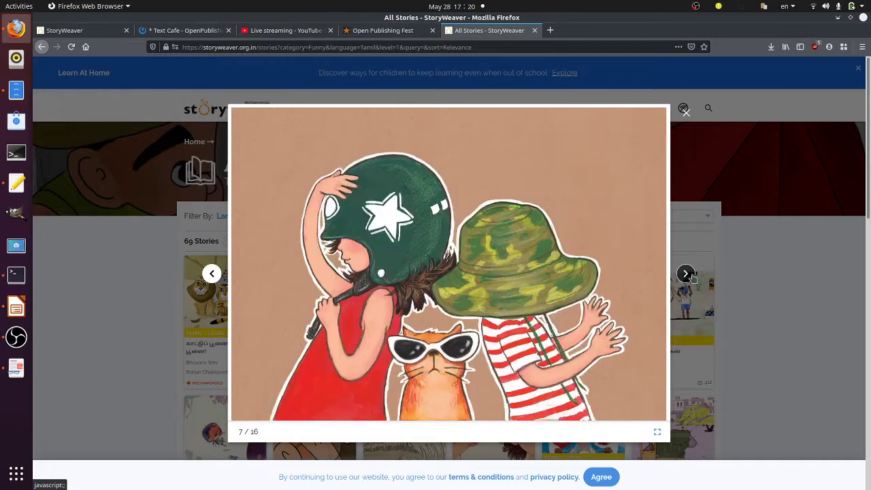
left_click(687, 274)
left_click(687, 275)
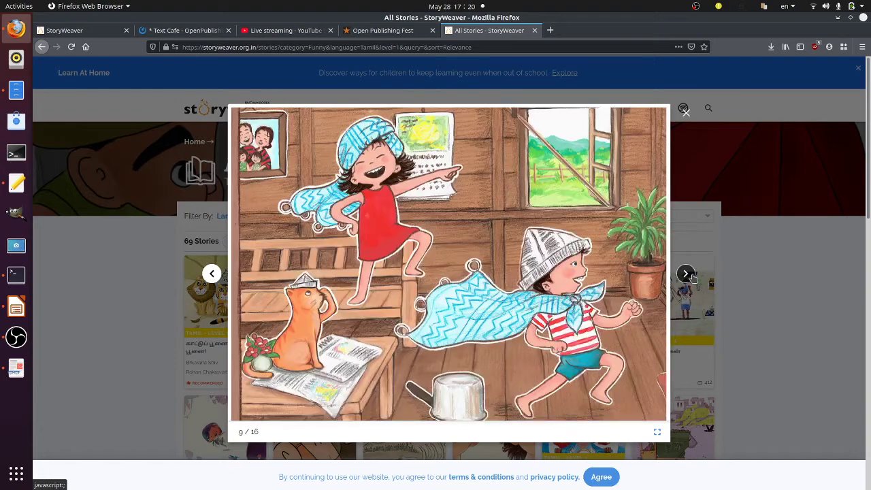
left_click(687, 274)
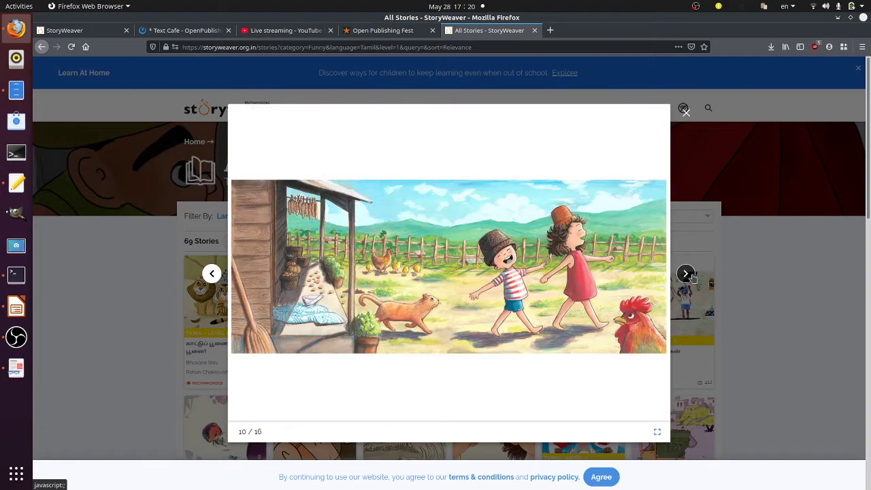
left_click(686, 274)
left_click(687, 274)
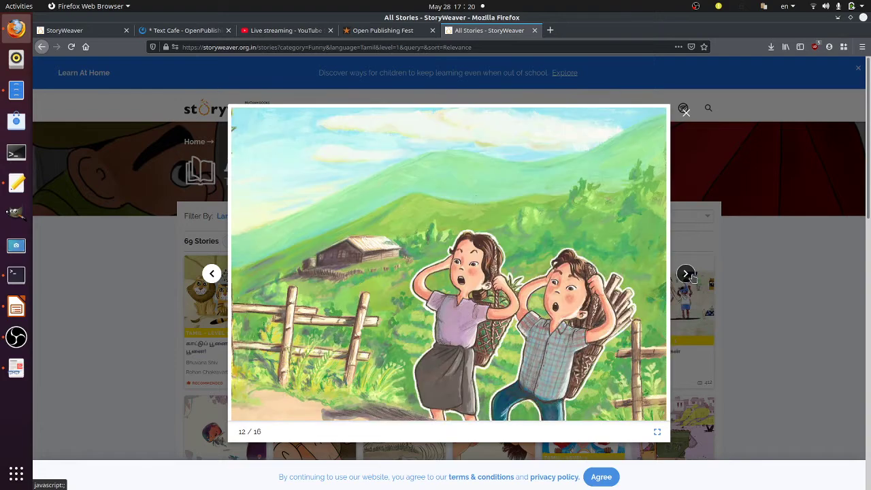
left_click(686, 274)
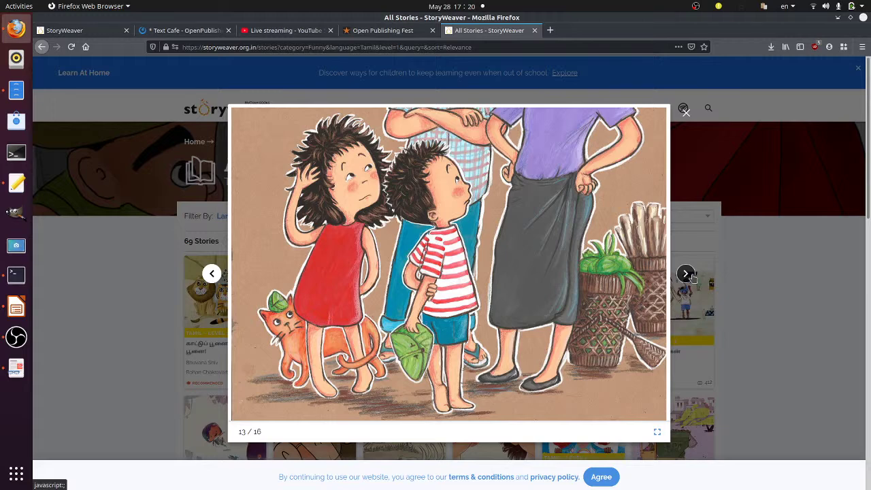
left_click(686, 274)
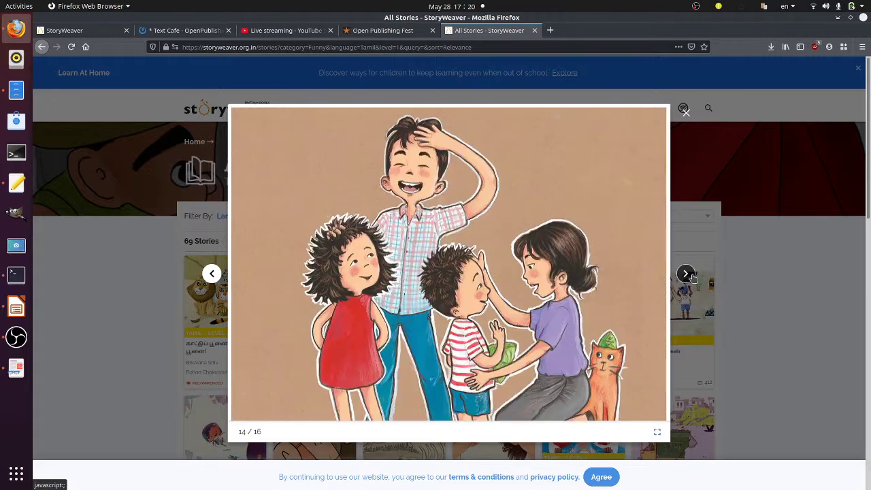
left_click(686, 274)
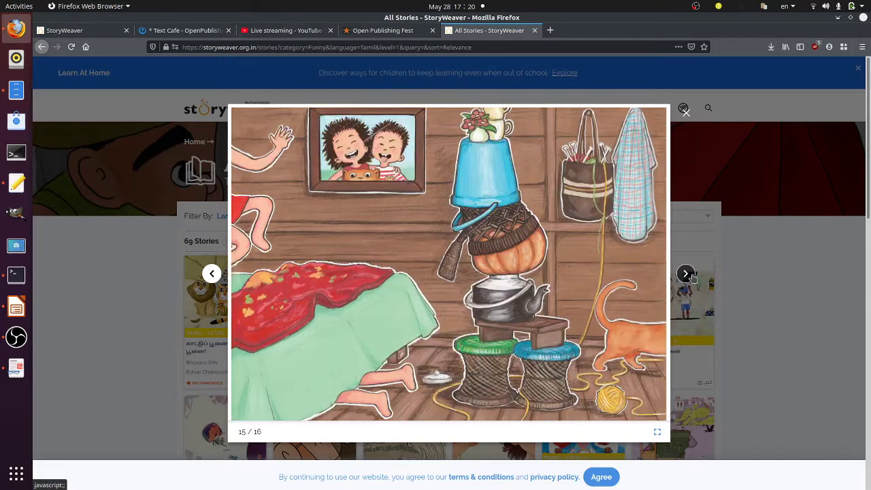
left_click(687, 274)
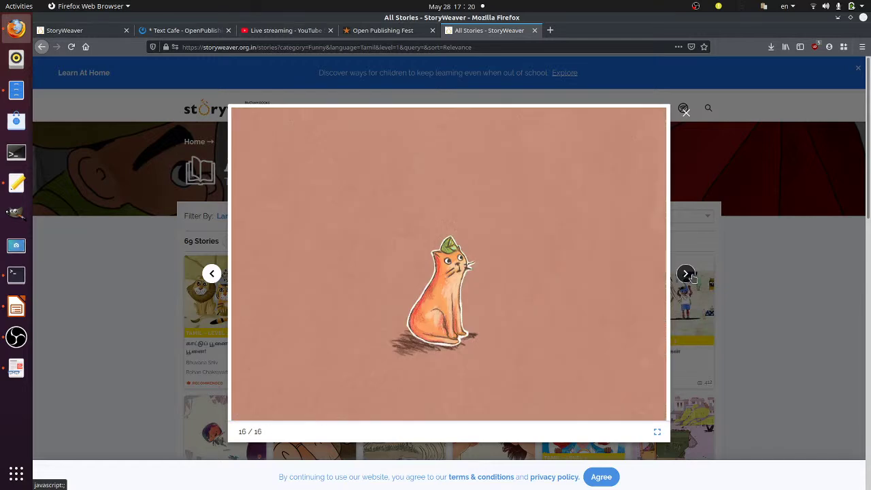
left_click(687, 273)
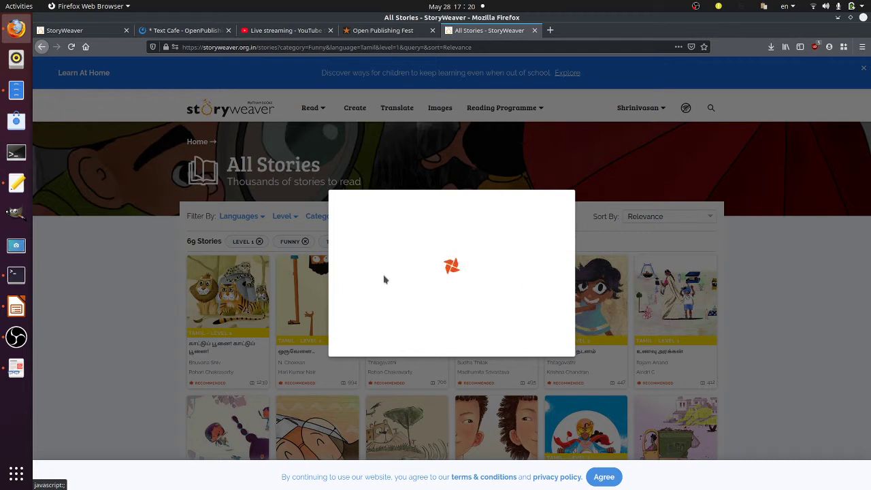
Submit a "Loved it!!" rating for the story and dismiss the next-story suggestions
left_click(502, 270)
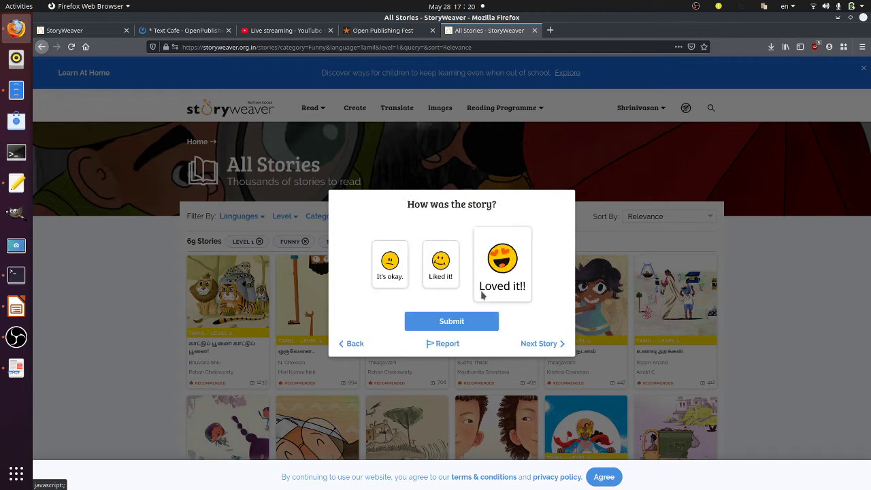
left_click(455, 319)
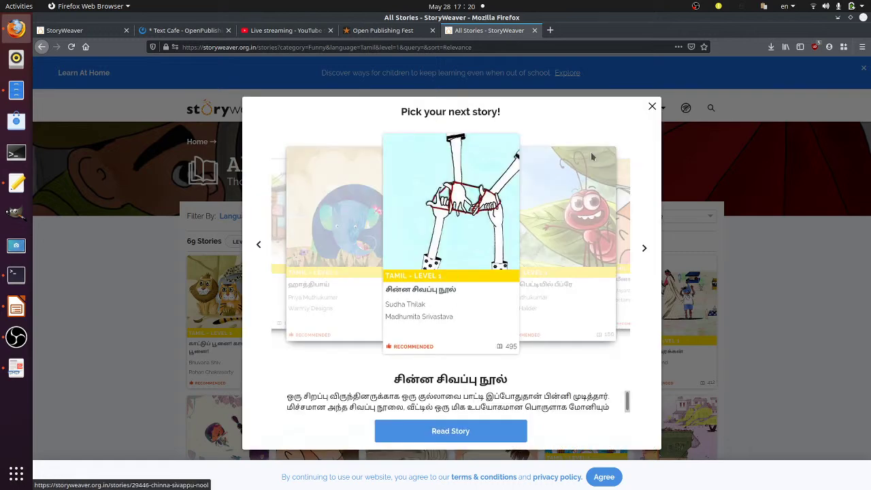
left_click(652, 106)
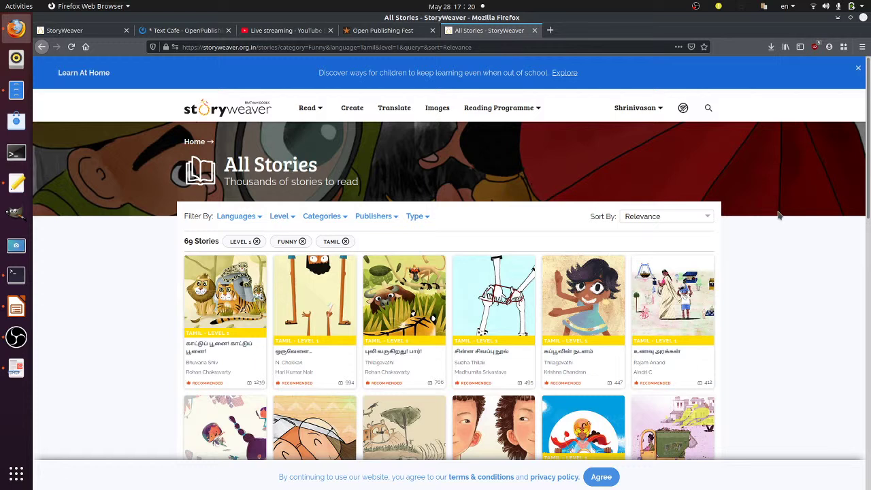
Create a new English Level 1 book titled "Tasty Fruits" with horizontal orientation, starting with images
left_click(345, 111)
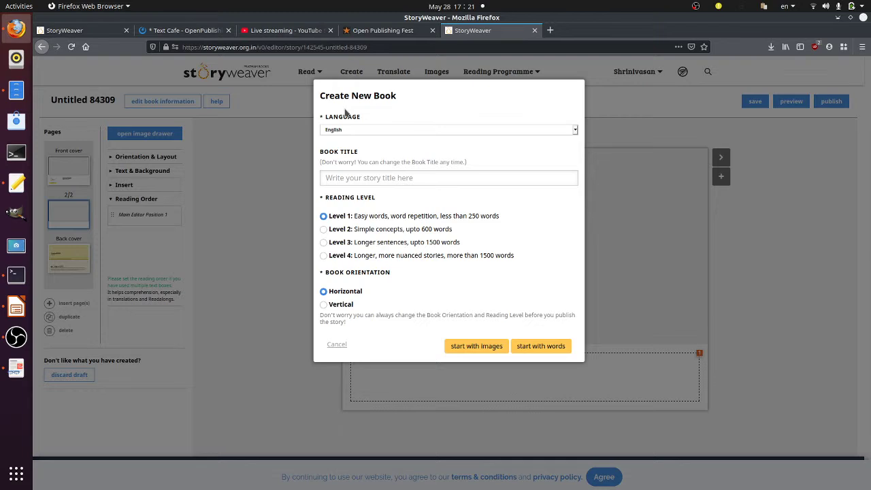
left_click(347, 176)
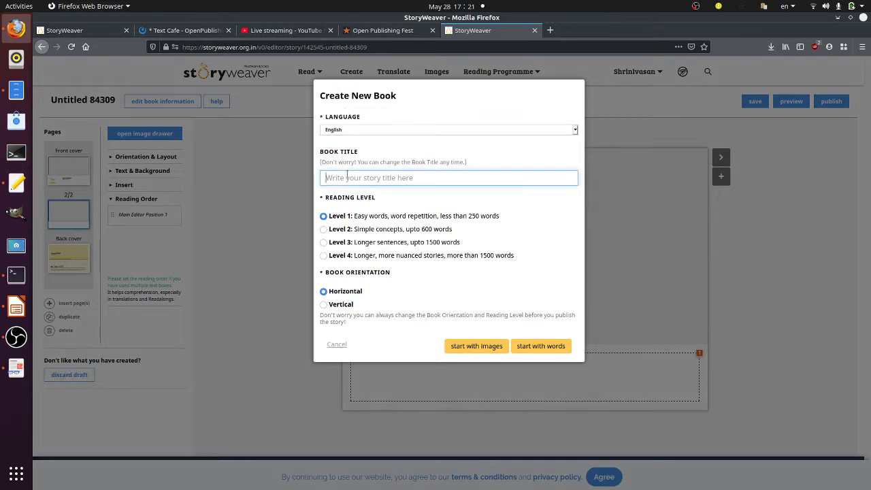
type("Tasty Fruits")
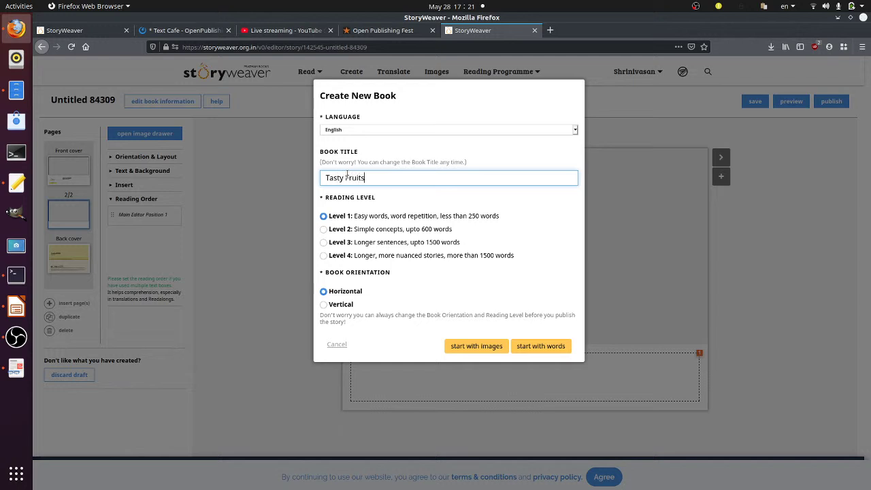
left_click(337, 304)
left_click(343, 295)
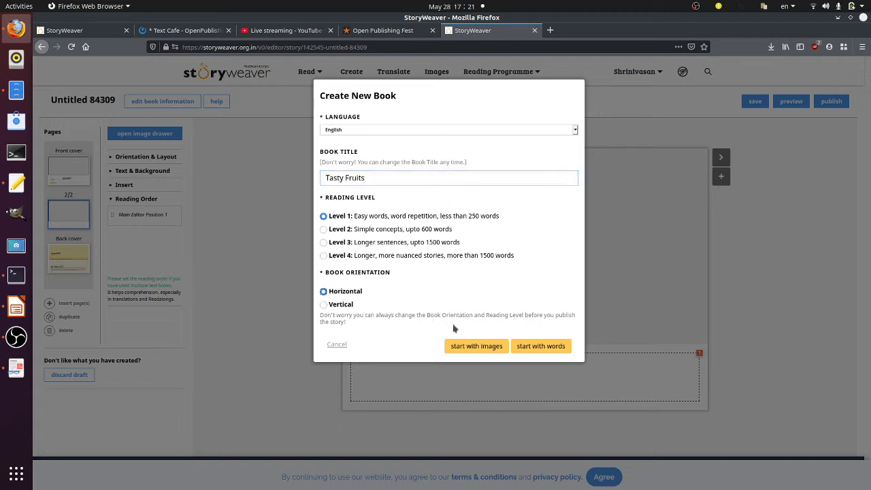
left_click(485, 350)
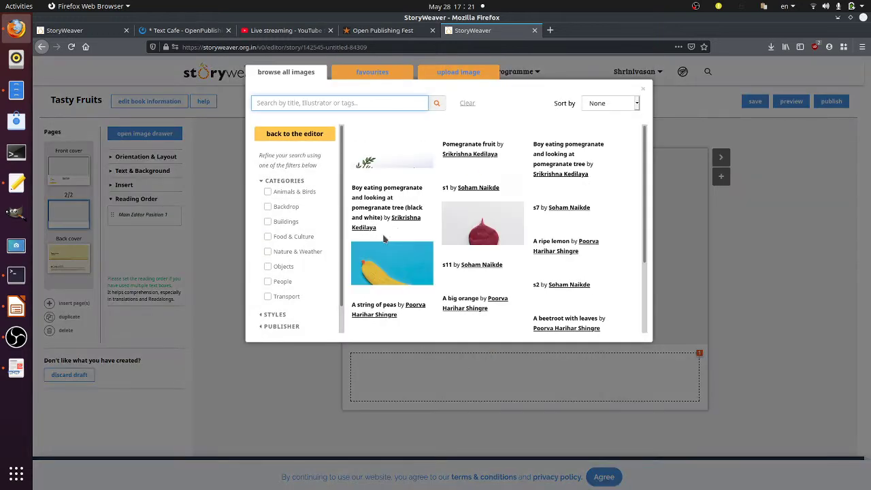
Search the image library for "fruit" with the Food & Culture category selected
mouse_move(544, 161)
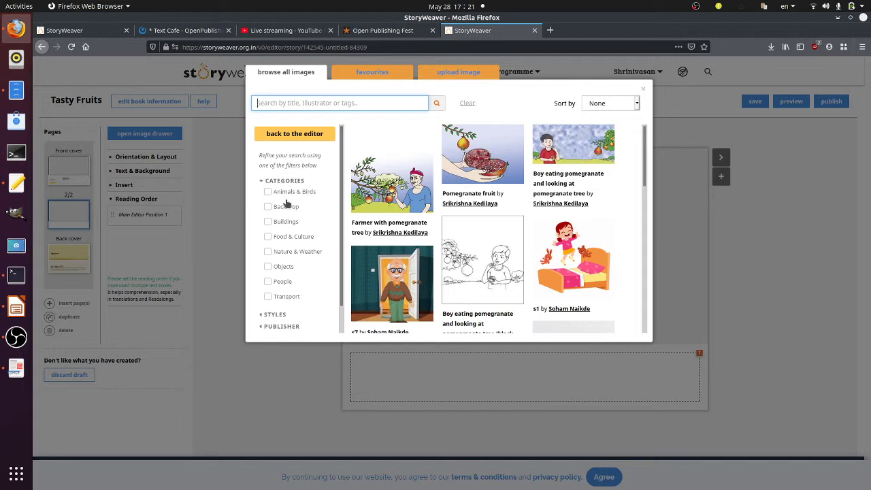
left_click(298, 240)
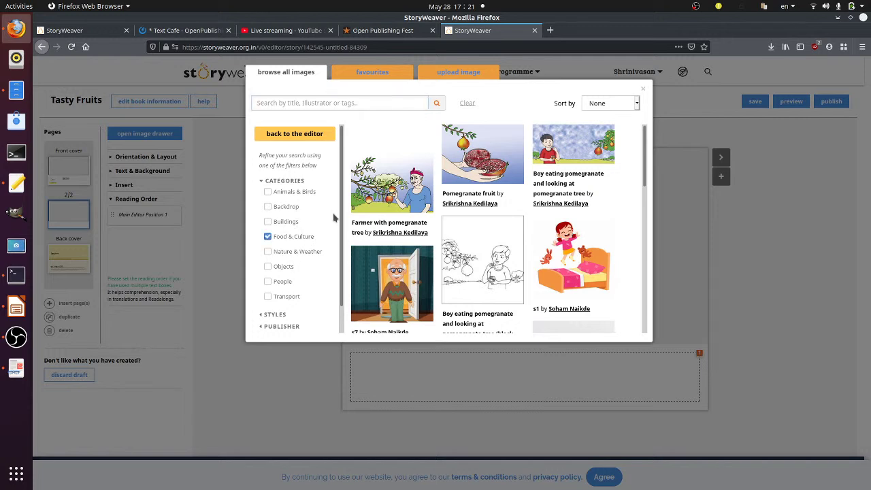
scroll(336, 212, "down", 1)
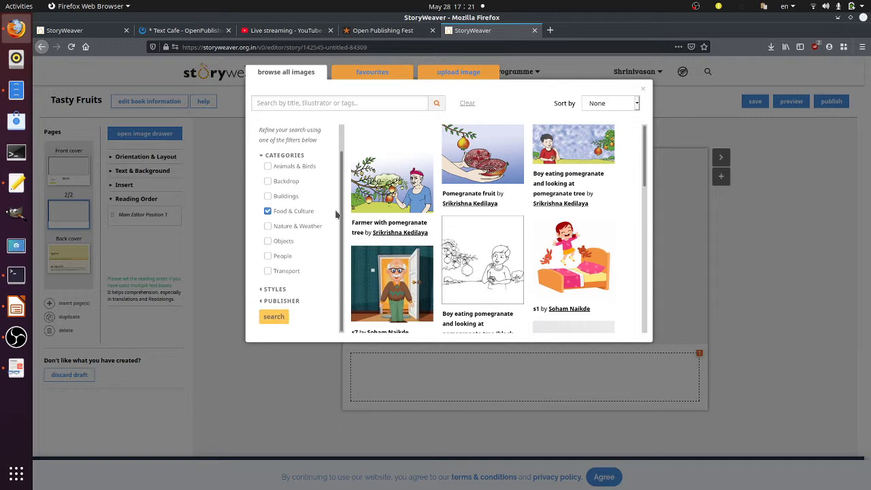
left_click(342, 102)
type("fruit")
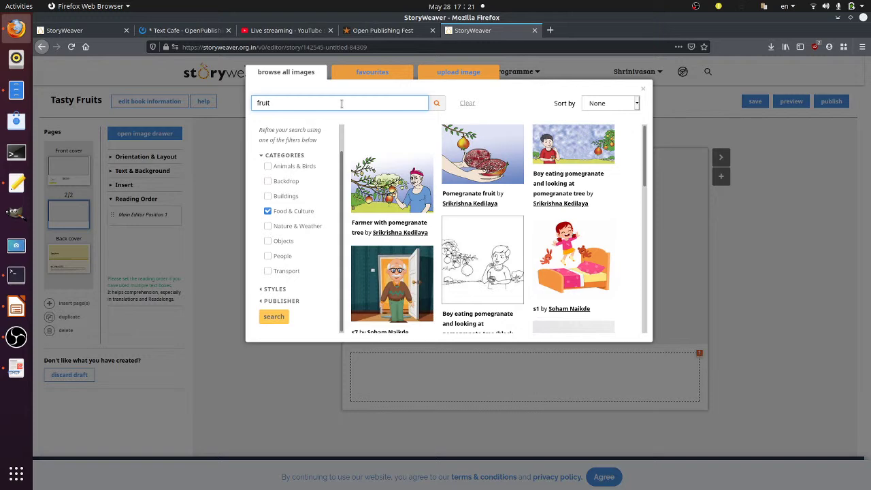
left_click(436, 103)
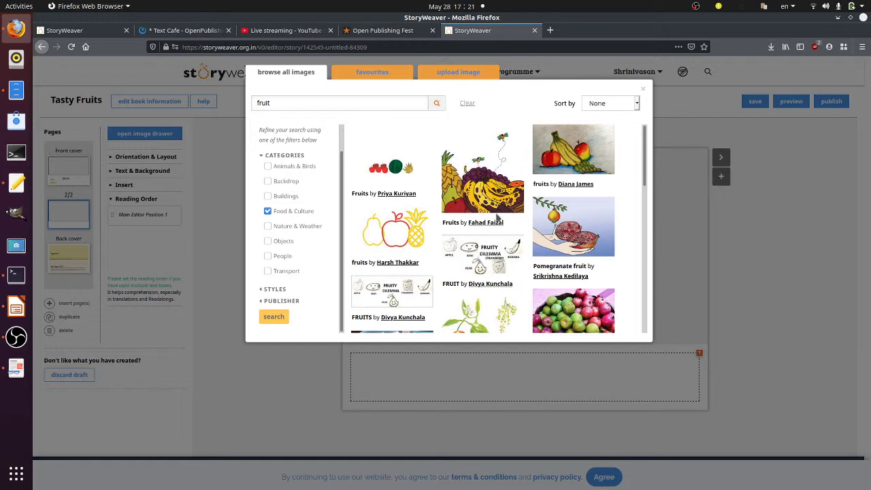
Add the illustration of piled fruits with flying insects to the current page, cropped to its lower part with the bananas
mouse_move(499, 196)
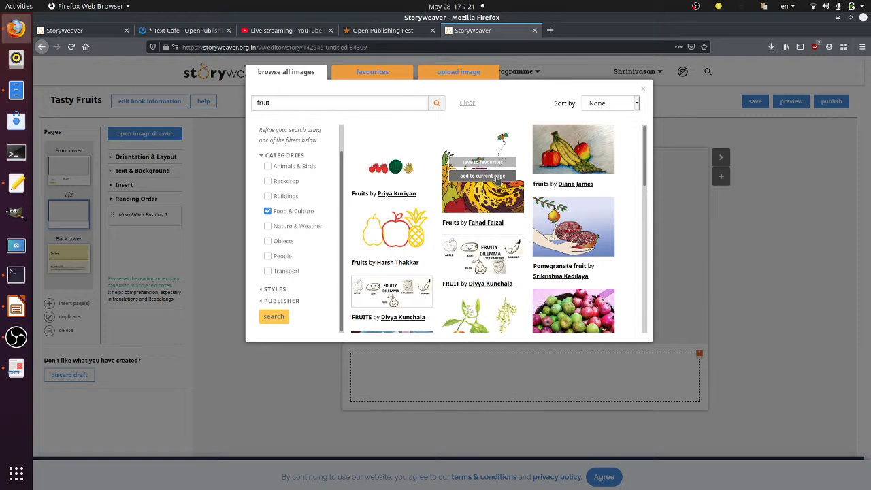
left_click(496, 176)
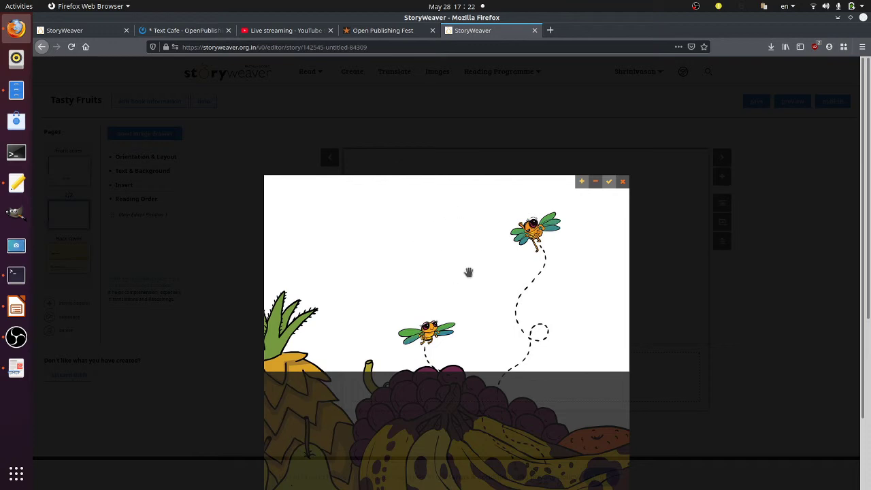
left_click(596, 184)
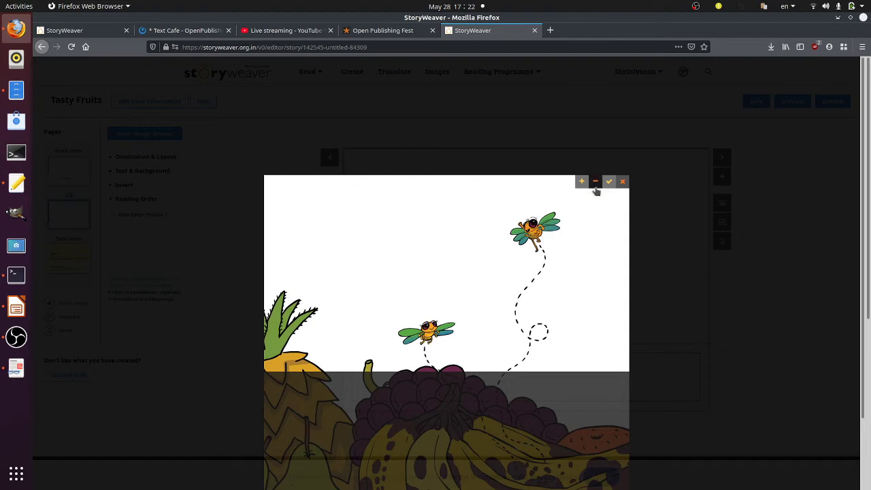
mouse_move(495, 316)
left_mouse_down()
mouse_move(502, 233)
mouse_move(534, 164)
left_mouse_up()
left_click_drag(522, 252, 521, 179)
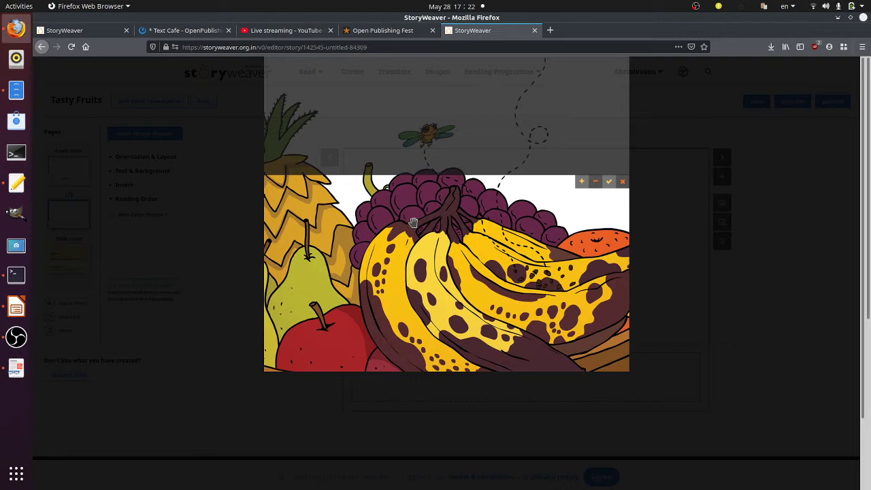
left_click(580, 182)
left_click(596, 184)
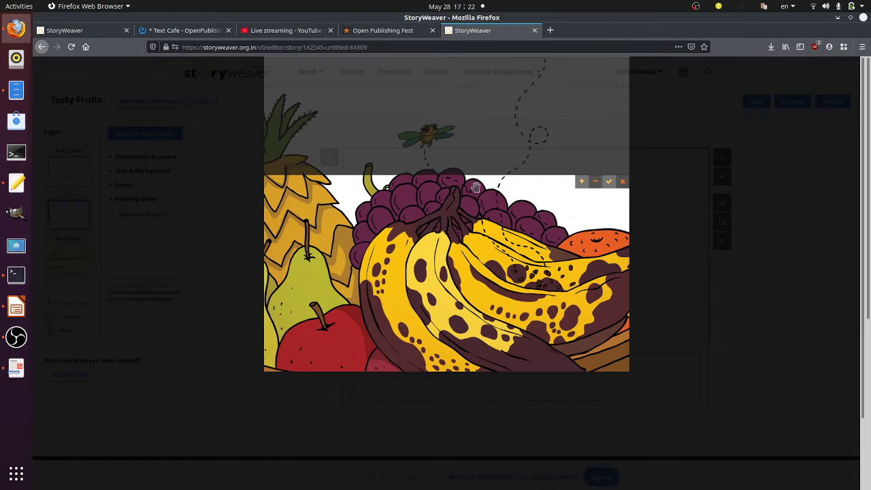
left_click(609, 181)
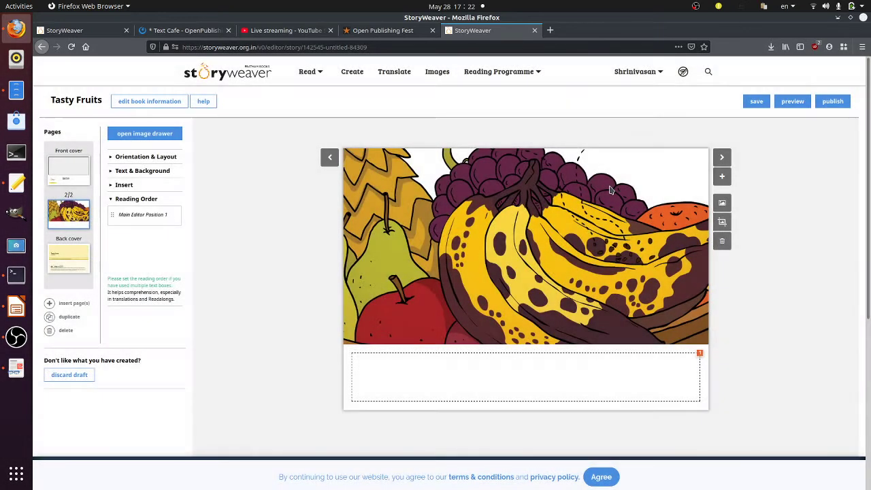
Enter the caption "Banana வாழை" in the text box below the fruit image
left_click(529, 381)
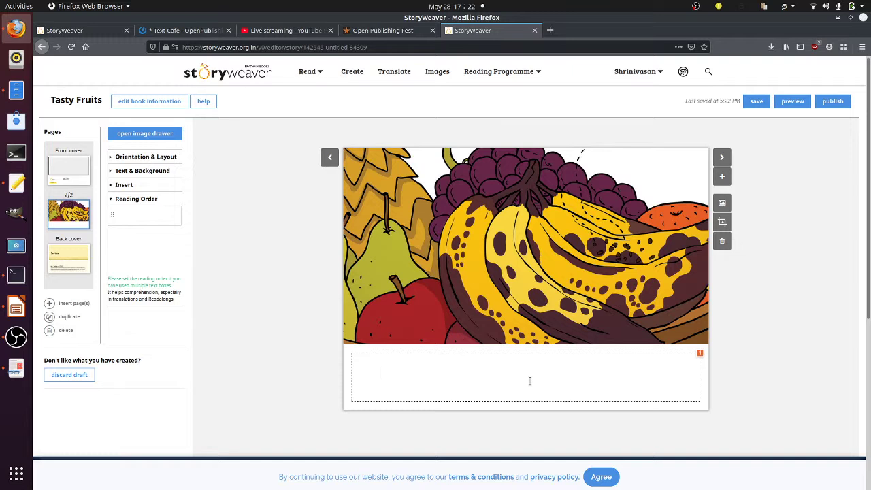
key("Tab")
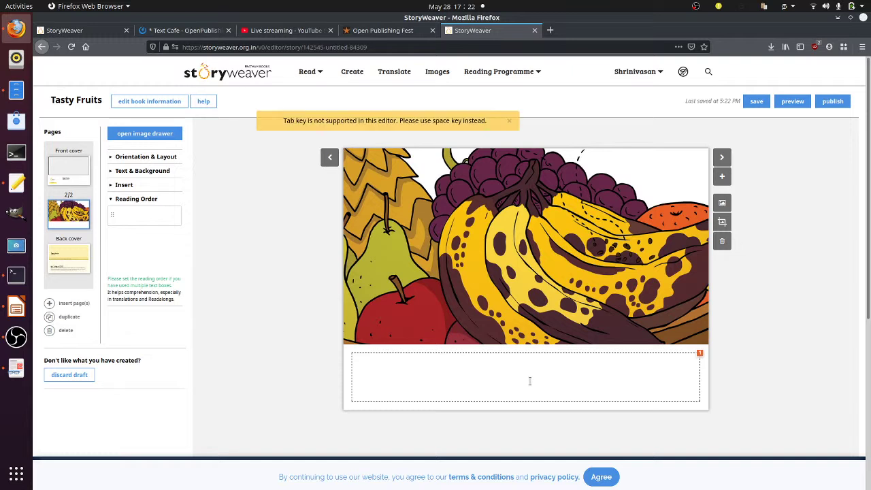
type("Ba")
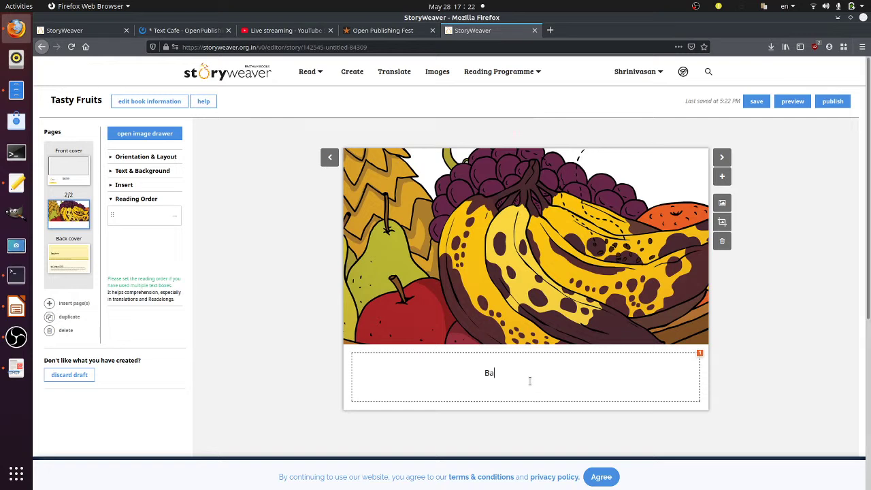
type("nana")
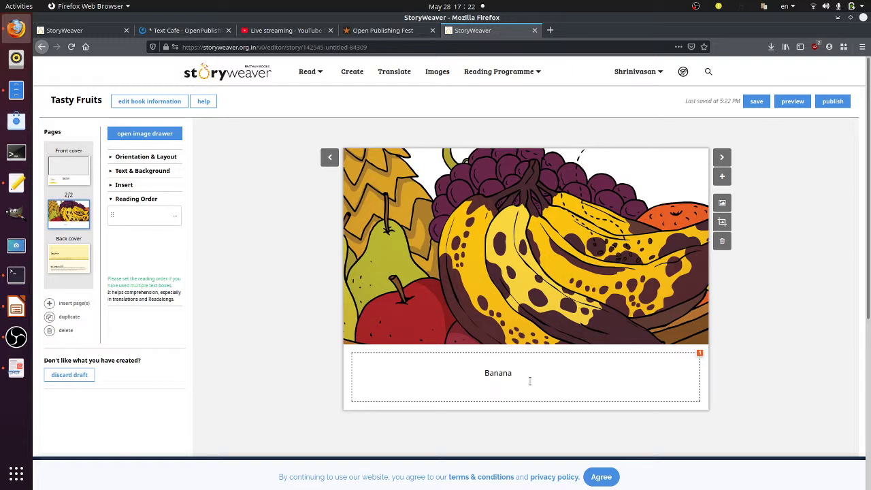
type(" வாழை")
Add a new page and place the "Fruits and sweets" library illustration with the watermelon on it, using the default crop
left_click(722, 178)
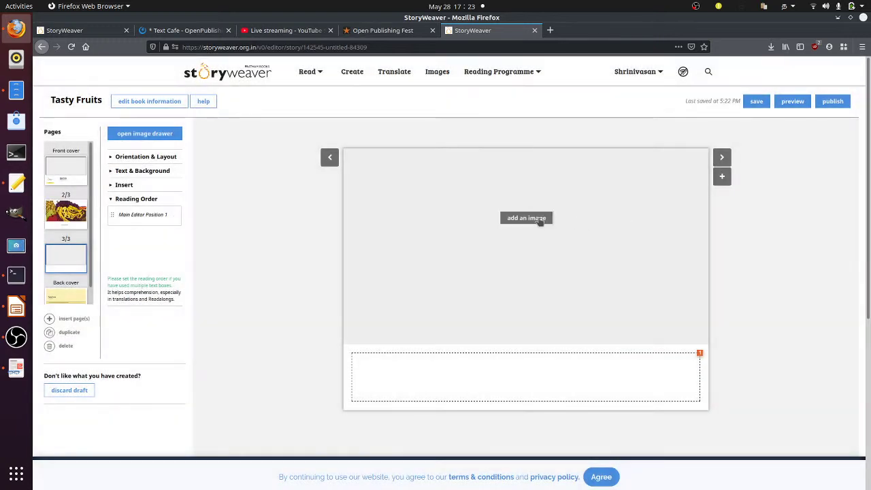
left_click(538, 219)
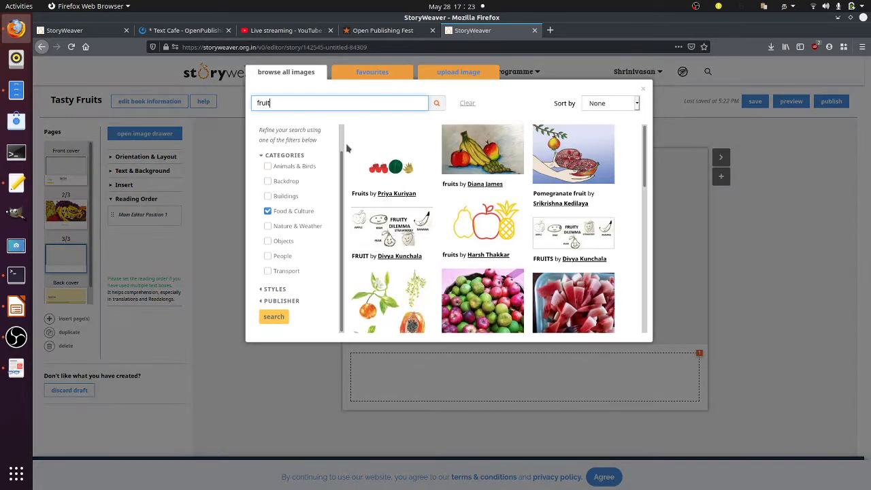
scroll(544, 244, "down", 2)
mouse_move(544, 248)
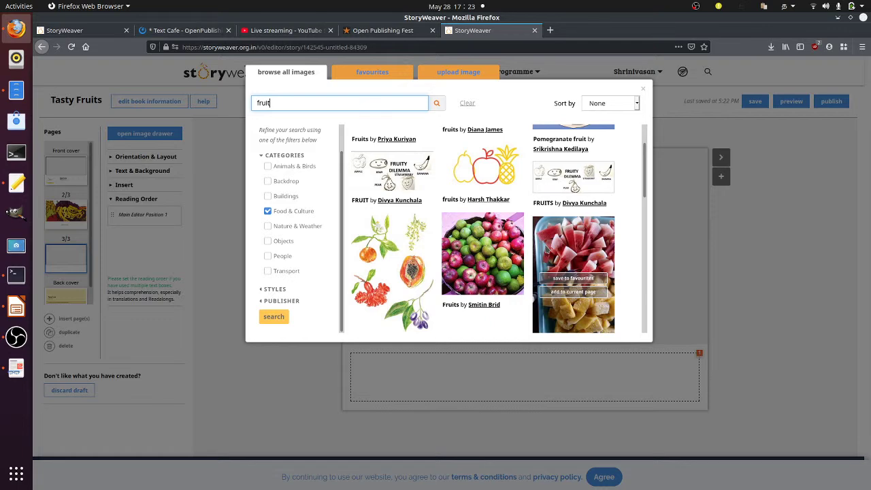
scroll(545, 247, "down", 5)
scroll(546, 249, "down", 1)
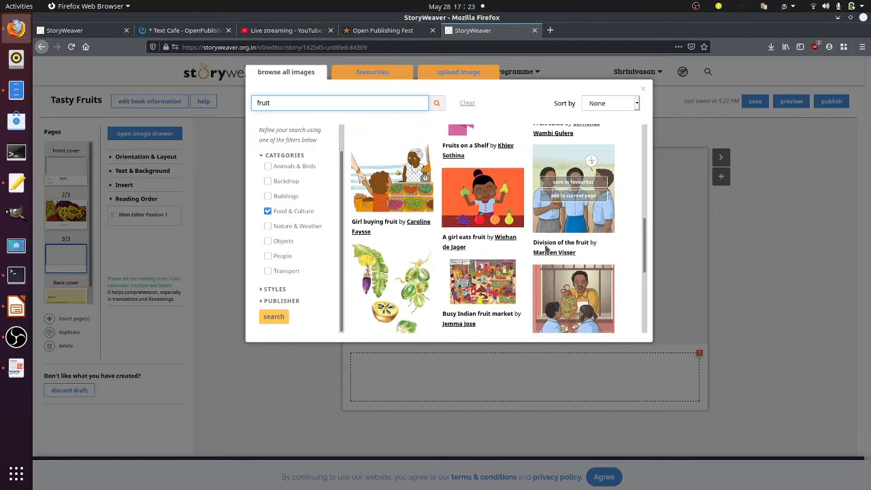
scroll(546, 249, "up", 8)
scroll(545, 249, "down", 8)
scroll(545, 249, "up", 8)
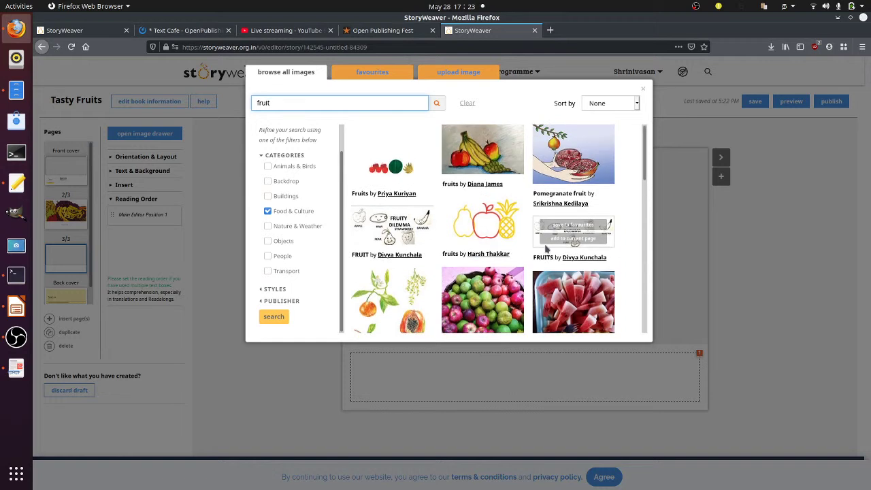
scroll(545, 249, "down", 3)
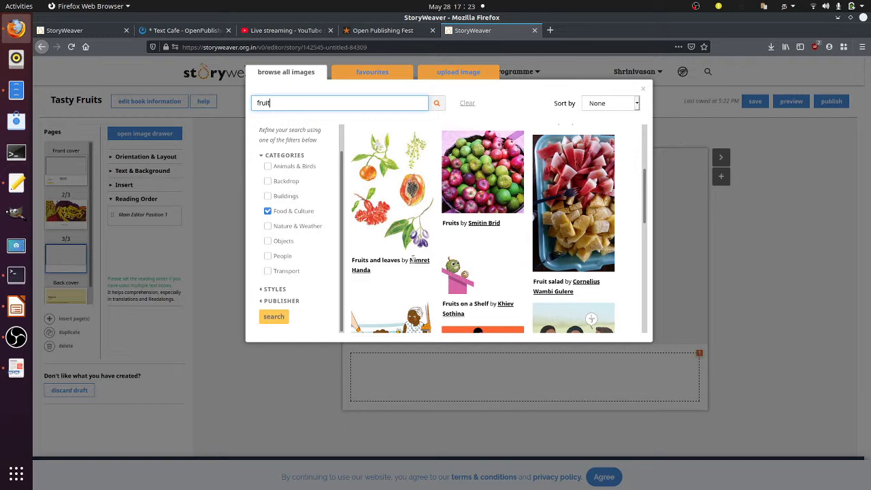
mouse_move(539, 178)
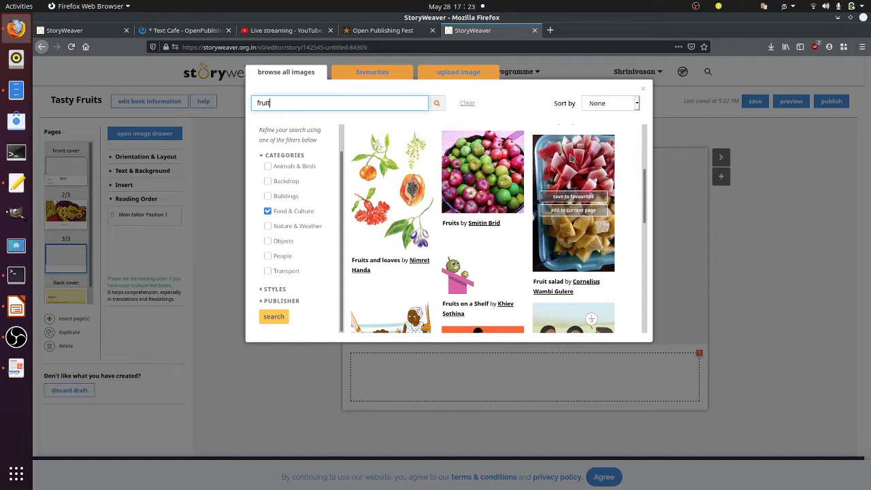
scroll(571, 158, "down", 3)
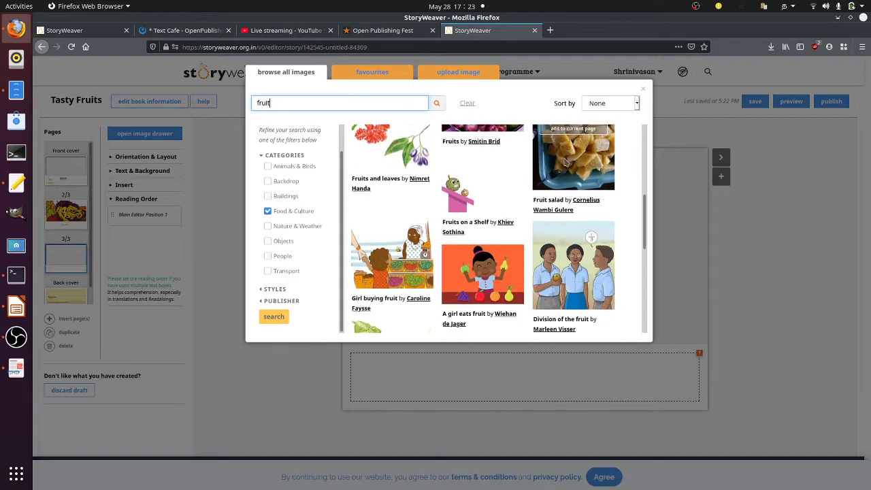
scroll(534, 179, "down", 4)
scroll(533, 180, "down", 2)
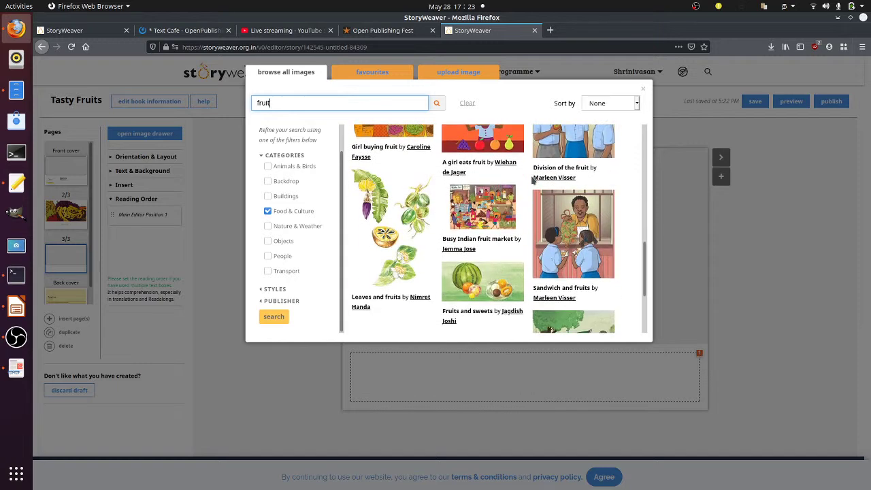
mouse_move(481, 263)
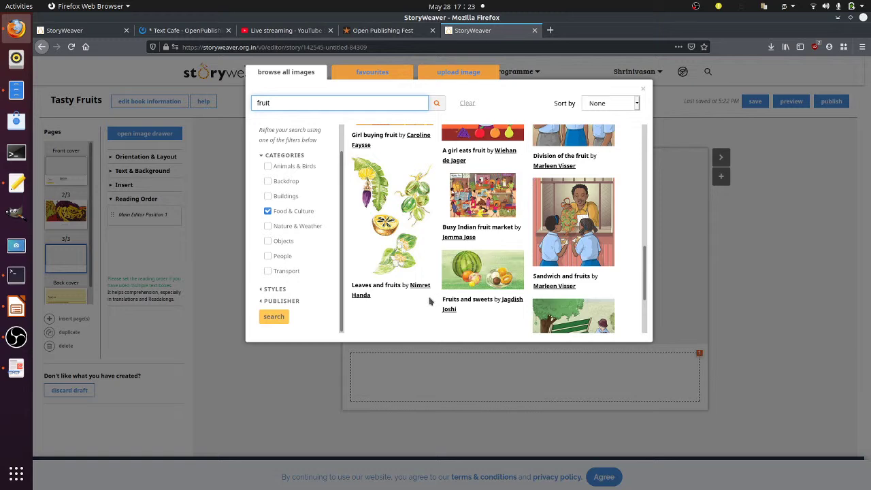
left_click(477, 277)
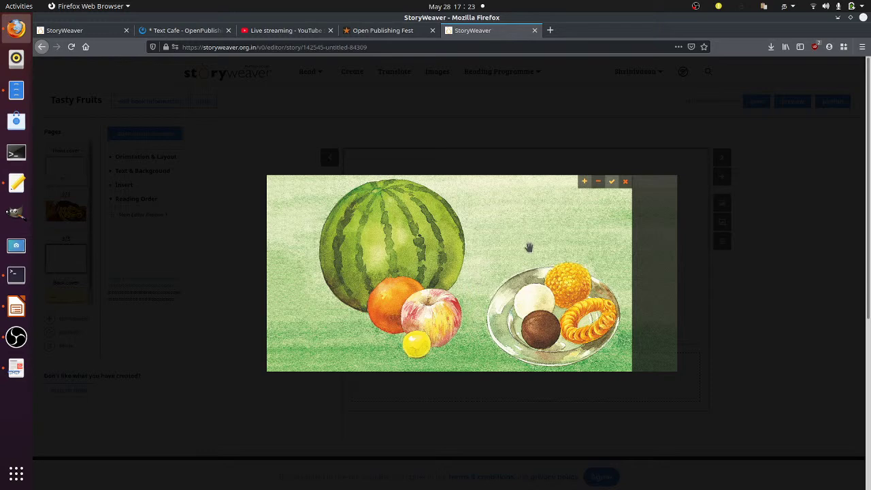
left_click(614, 184)
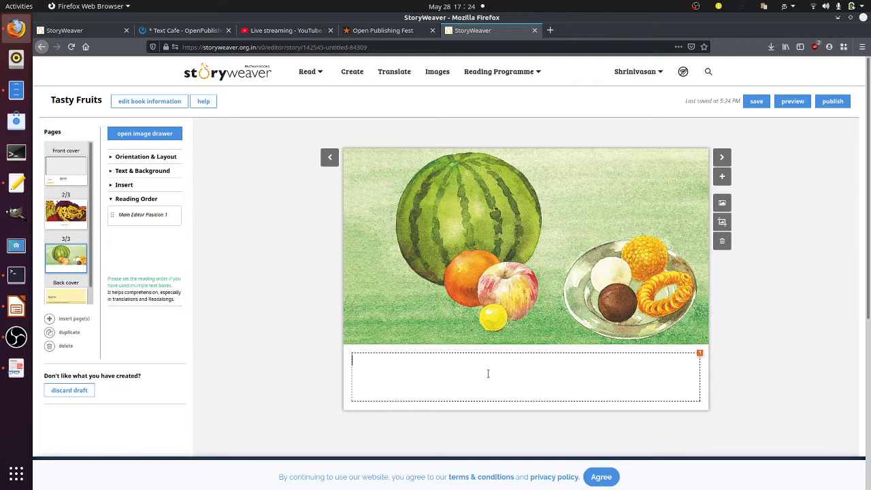
Enter the caption "Water Melon தர்பூசணி" in the text box below the watermelon image
key("BackSpace")
key("super+space")
type("Water Melon")
key("Tab")
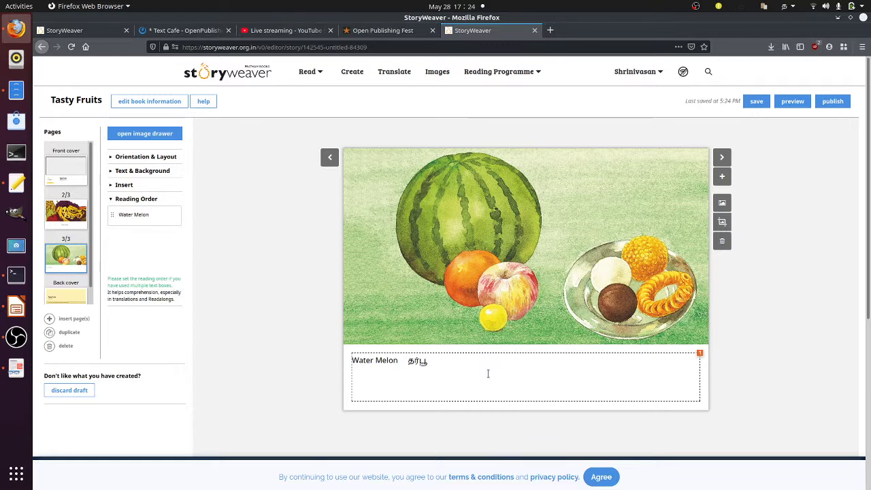
key("BackSpace")
type("சணி")
Shift the watermelon caption to the middle of its text box and down to the second line
key("Home")
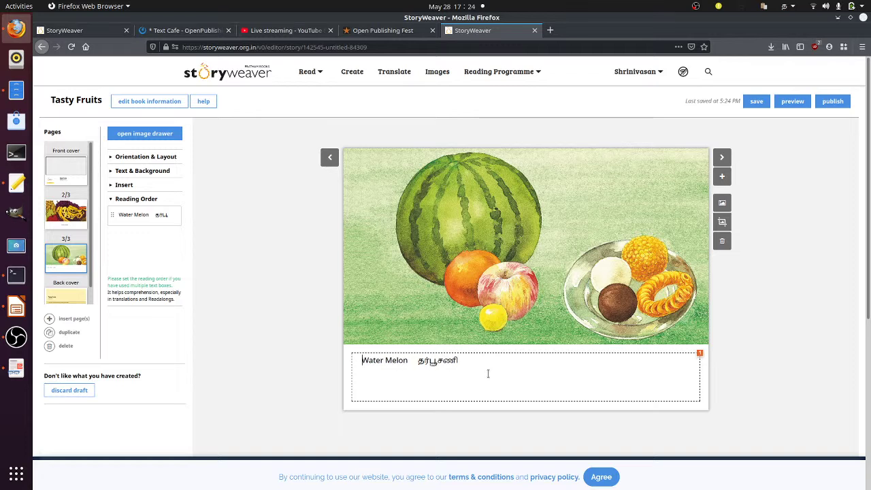
key("BackSpace")
key("BackSpace")
key("BackSpace")
key("BackSpace")
key("BackSpace")
key("BackSpace")
key("BackSpace")
key("BackSpace")
key("BackSpace")
key("BackSpace")
key("BackSpace")
key("Return")
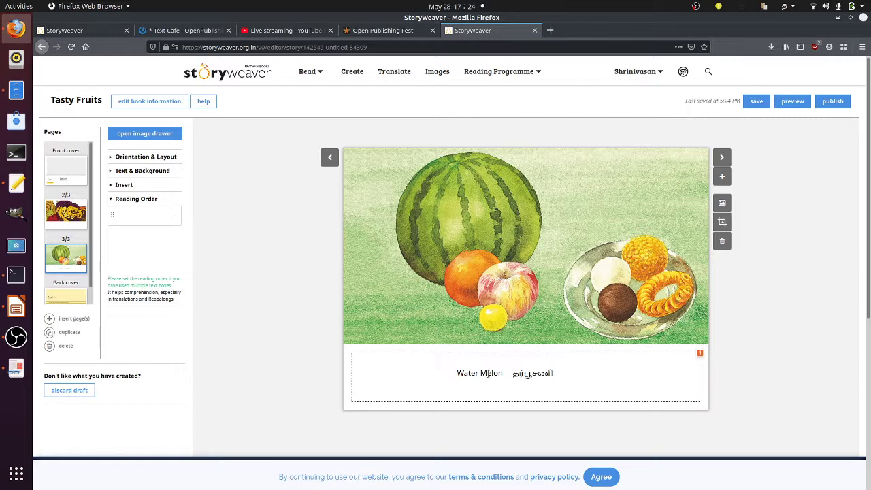
Add another page and browse the library's fruit images for it, loading more results
left_click(722, 177)
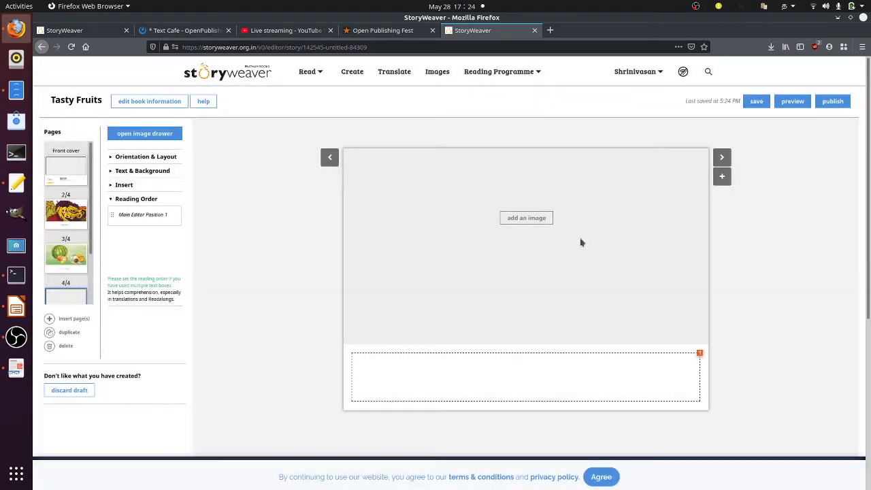
left_click(529, 219)
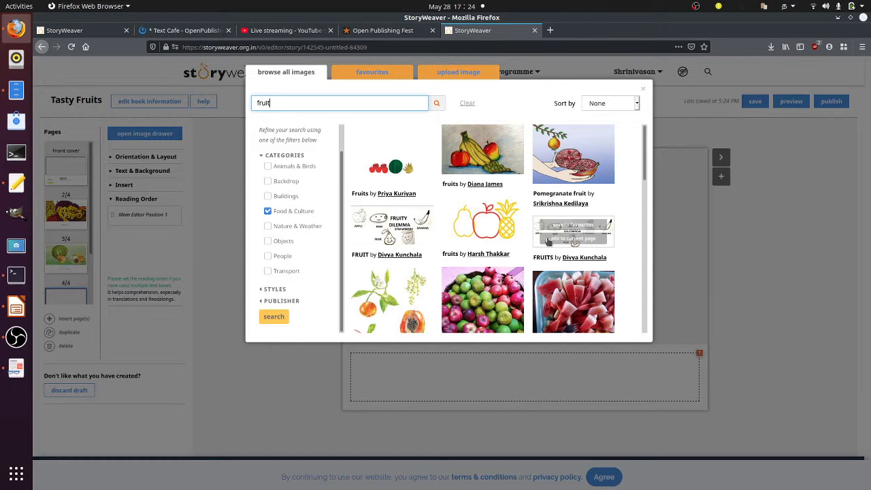
scroll(548, 241, "down", 10)
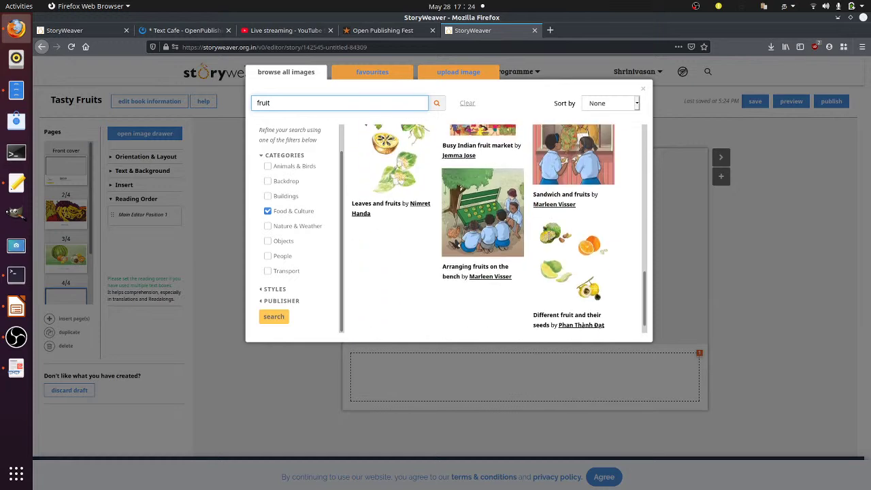
scroll(449, 247, "down", 1)
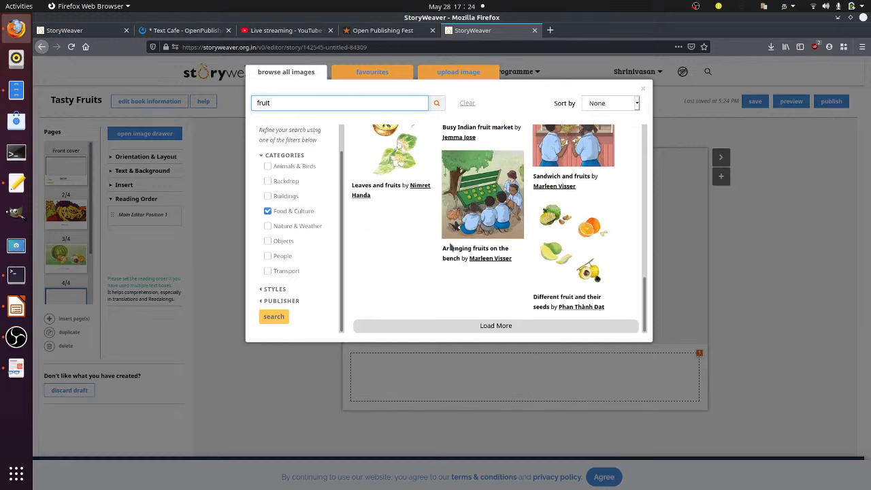
left_click(495, 325)
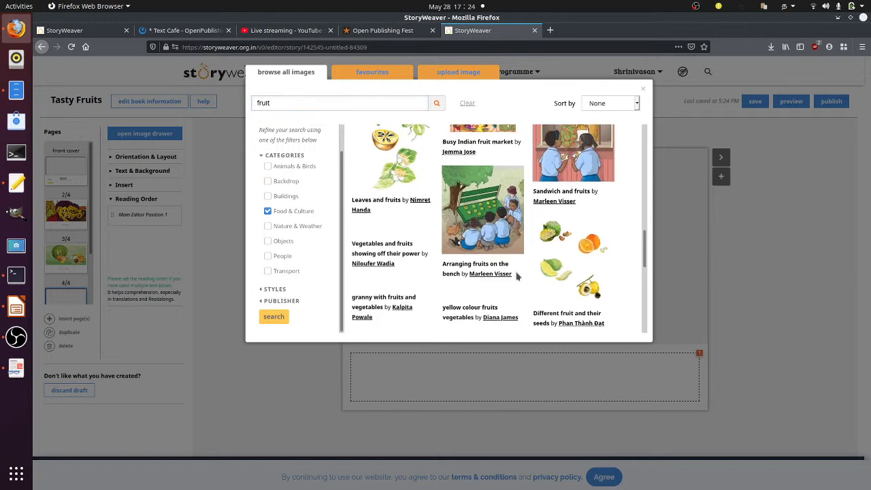
scroll(517, 276, "down", 4)
scroll(517, 275, "down", 4)
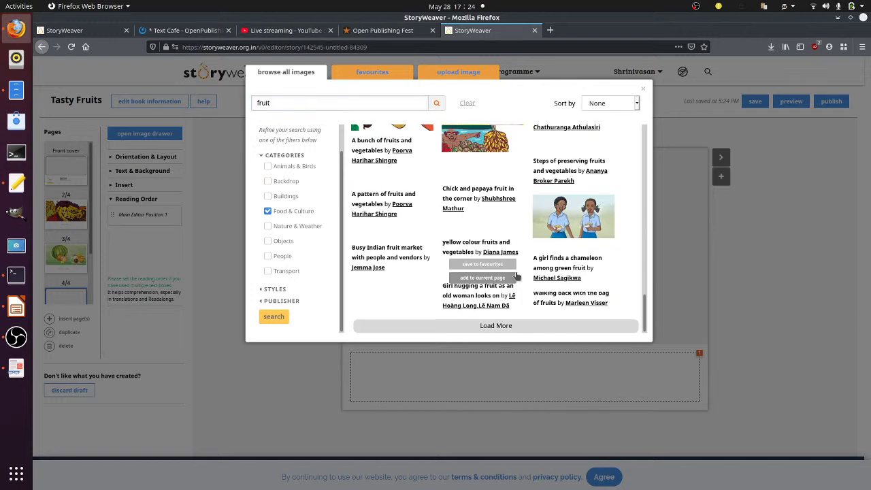
scroll(513, 265, "down", 3)
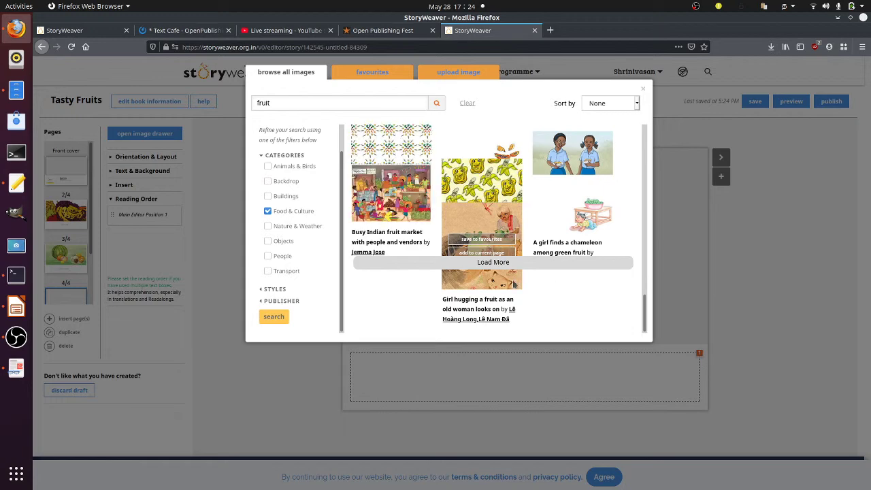
left_click(517, 264)
scroll(517, 268, "up", 5)
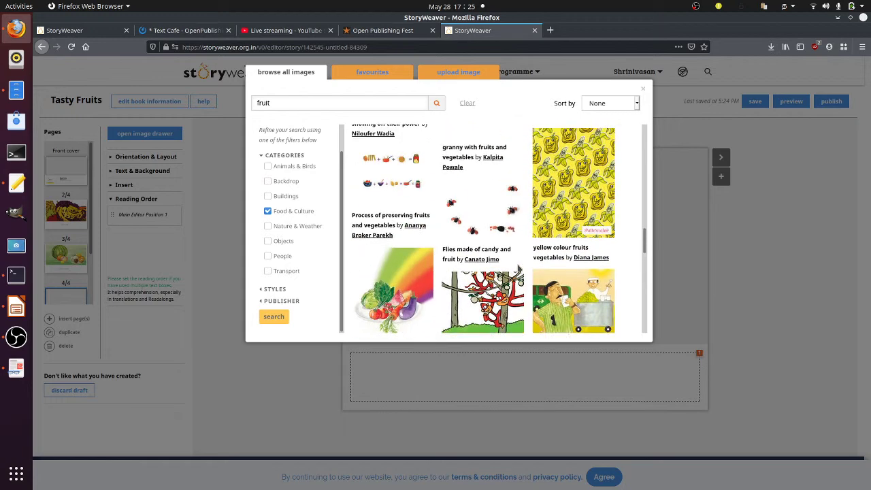
scroll(517, 269, "up", 5)
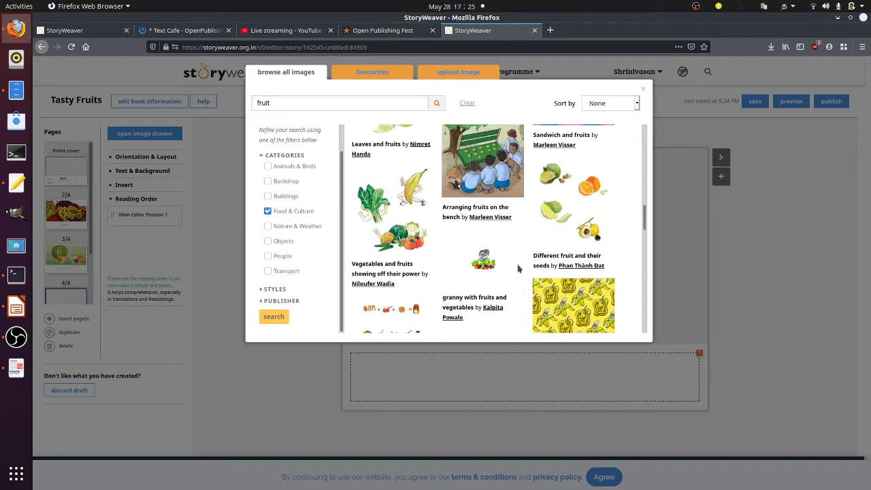
scroll(516, 269, "up", 10)
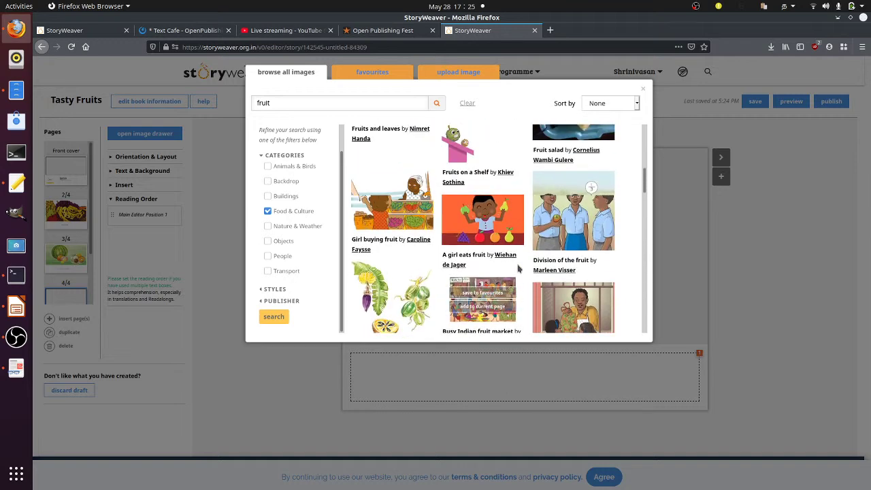
scroll(517, 269, "up", 5)
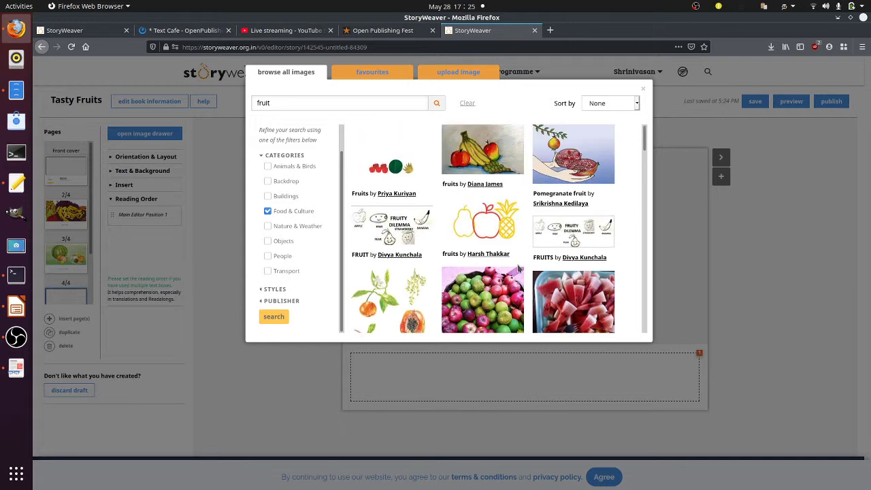
Place the "Pomegranate fruit" illustration, slightly enlarged and cropped to its lower part, with the caption "மாதுளை" on the text box's second line
left_click(572, 155)
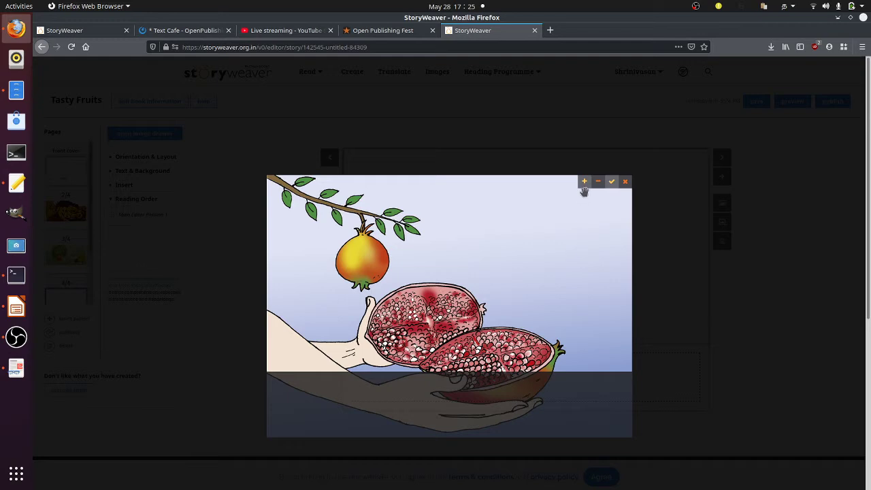
left_click_drag(505, 303, 514, 246)
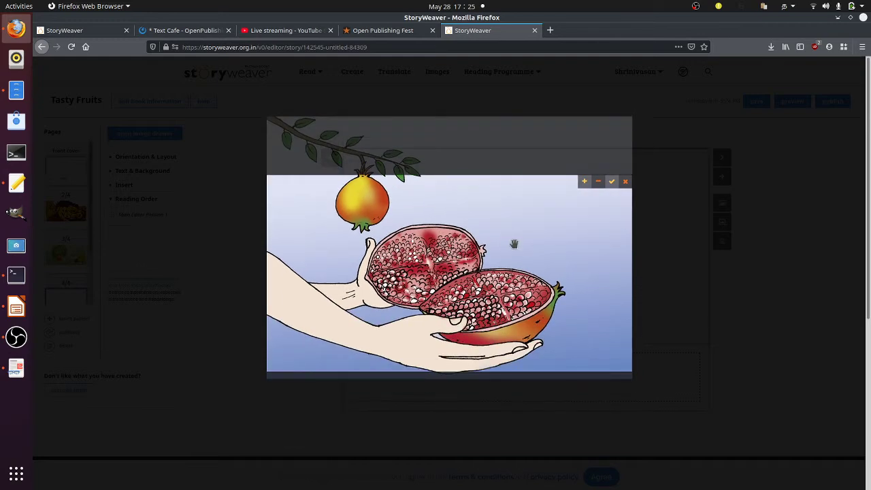
left_click(585, 182)
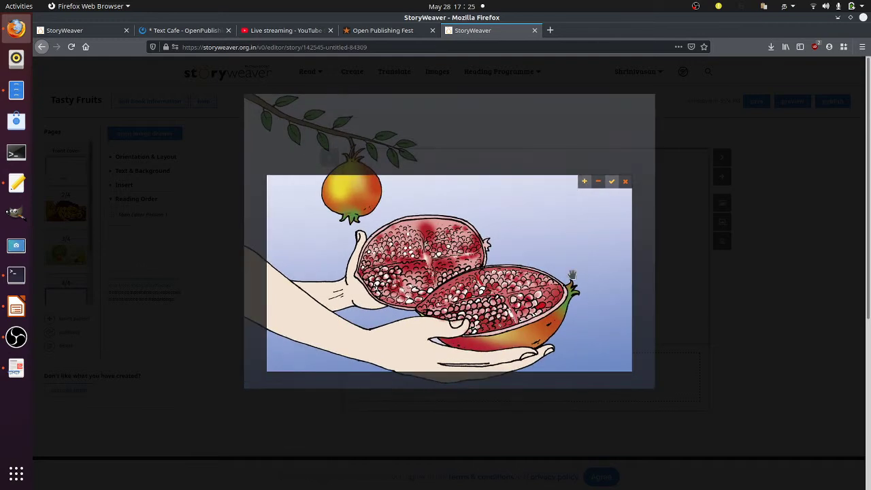
left_click(612, 183)
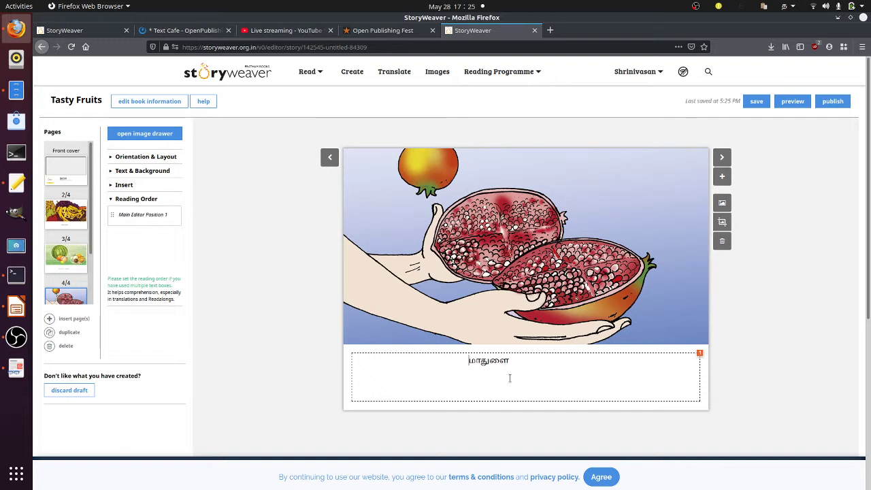
key("Return")
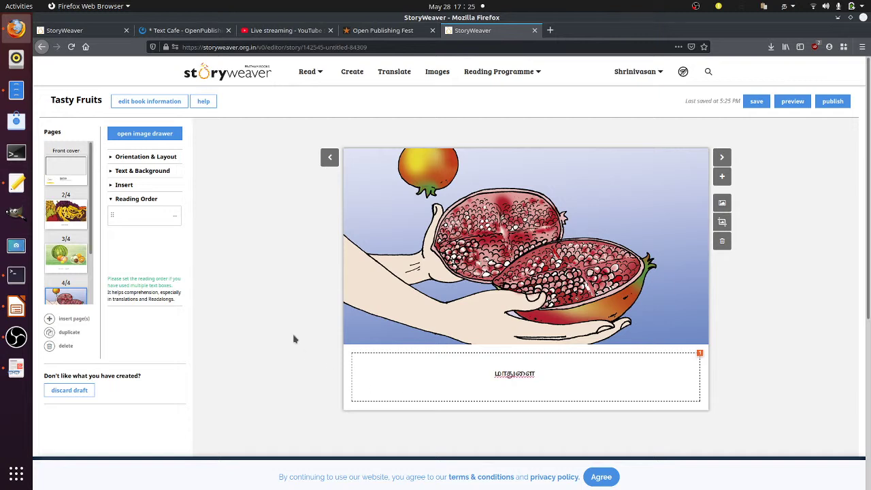
Change the pomegranate page's layout to text above the image and set the book orientation to Vertical
left_click(111, 159)
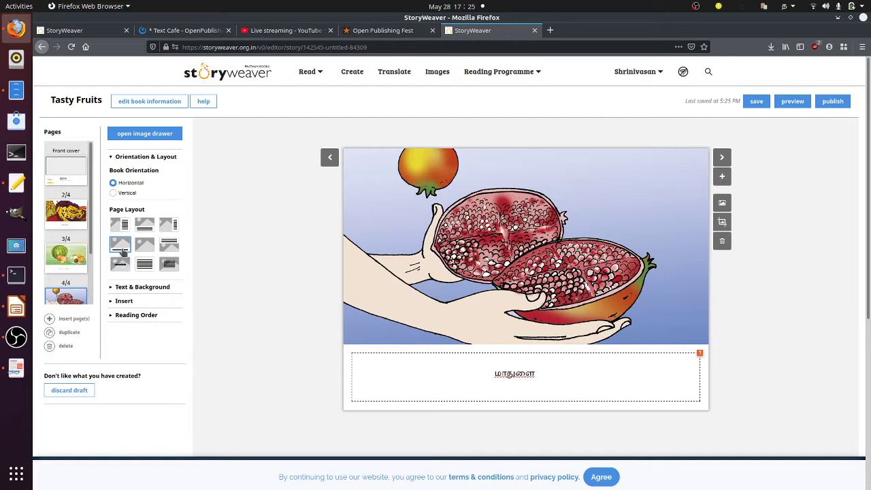
left_click(168, 245)
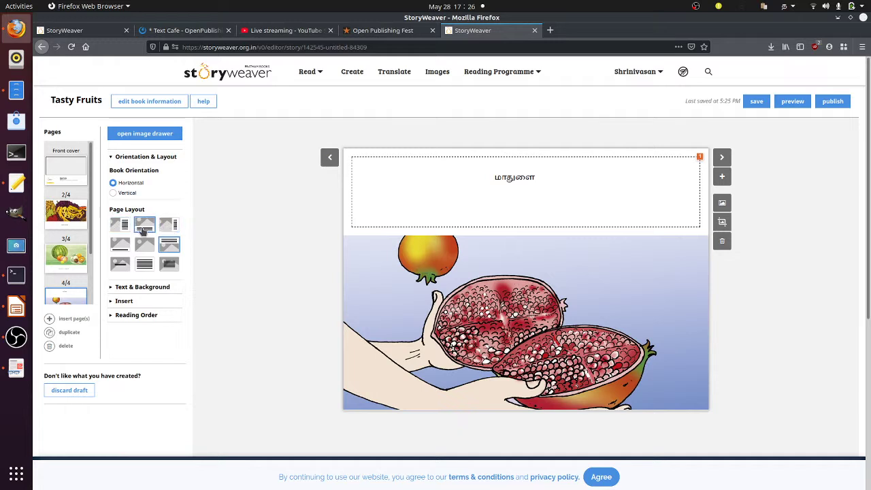
left_click(113, 193)
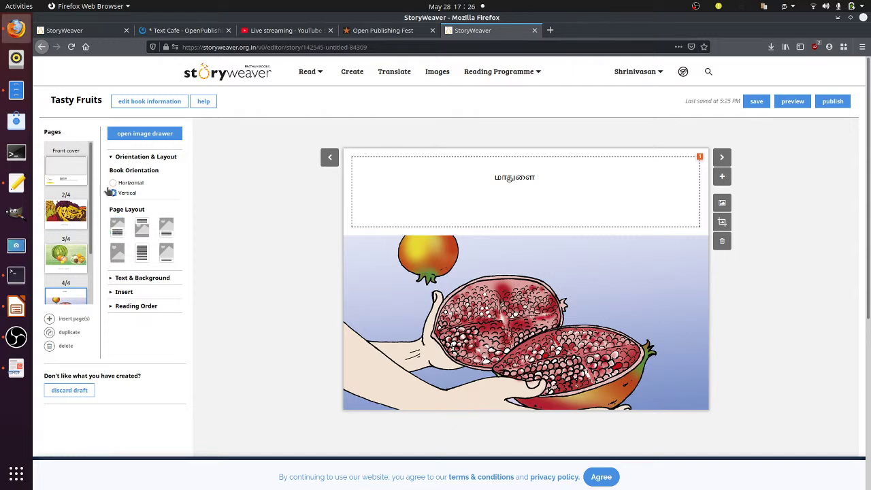
Try to set the text size of the pomegranate page's caption "மாதுளை" to Largest
left_click(110, 277)
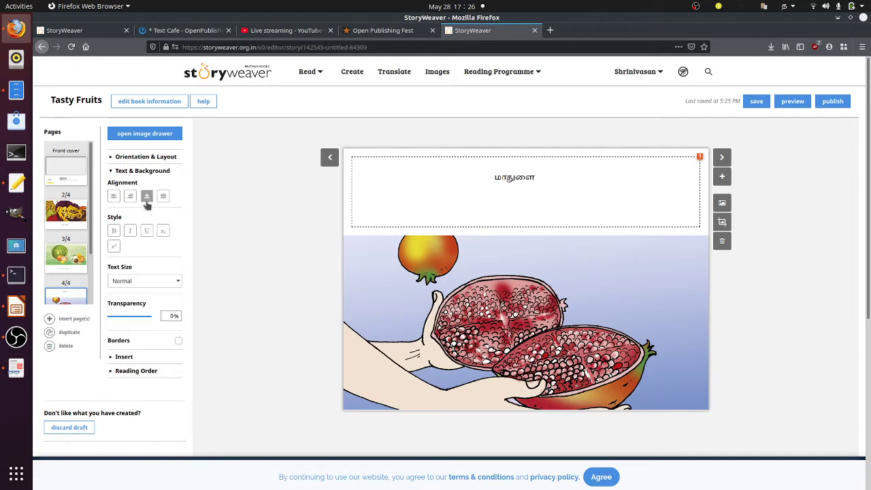
left_click(164, 282)
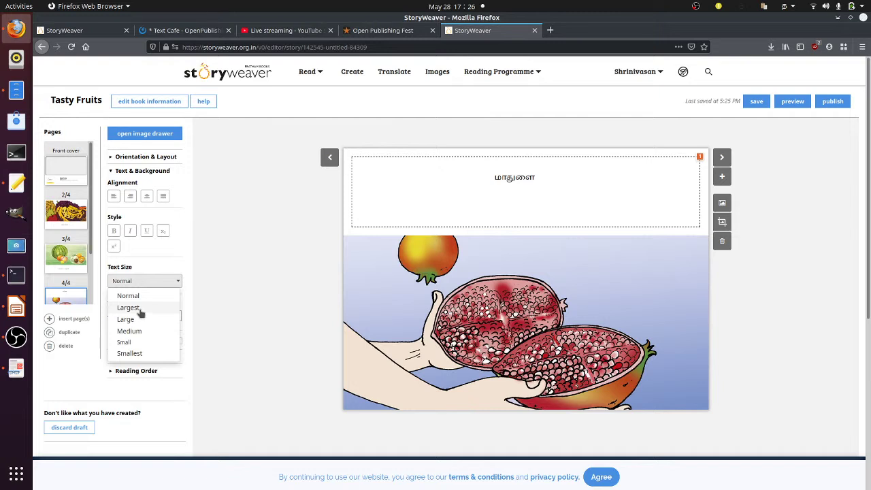
left_click(449, 265)
triple_click(514, 177)
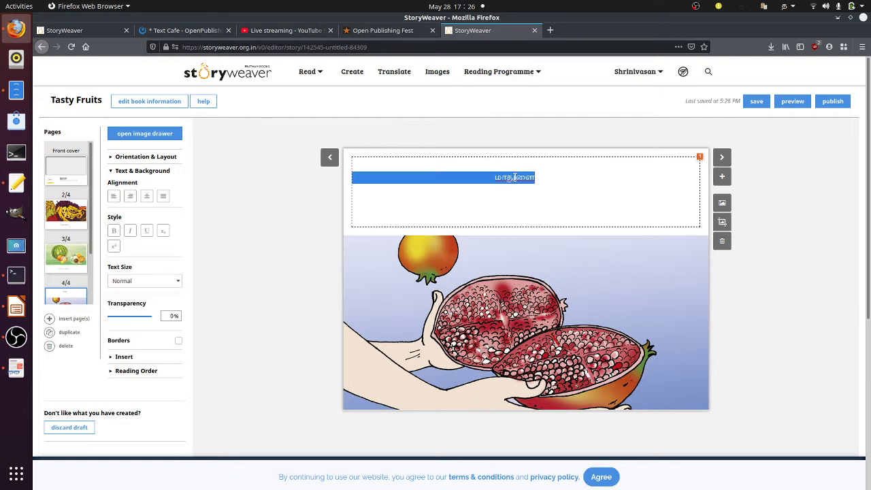
left_click(167, 280)
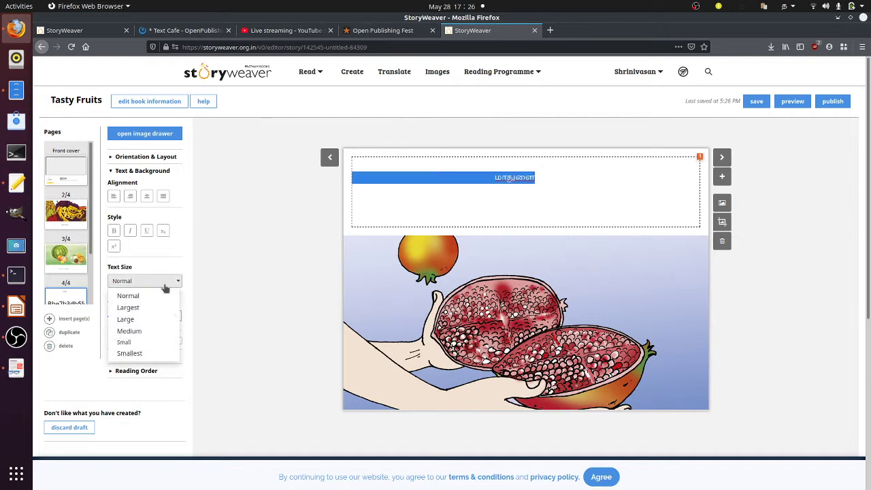
left_click(128, 307)
left_click_drag(495, 177, 534, 180)
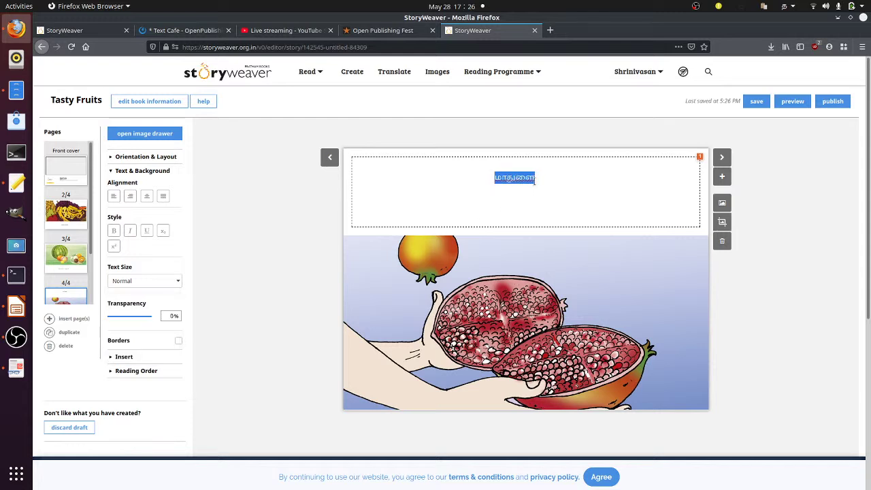
left_click(145, 281)
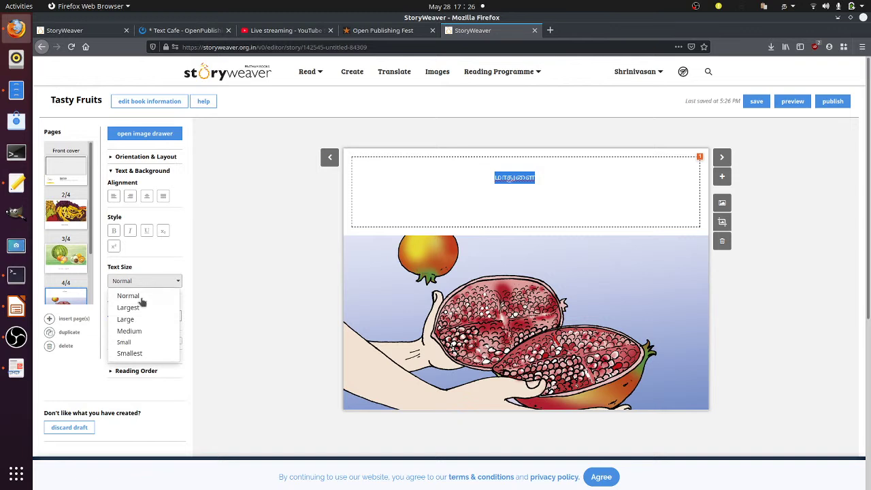
left_click(130, 308)
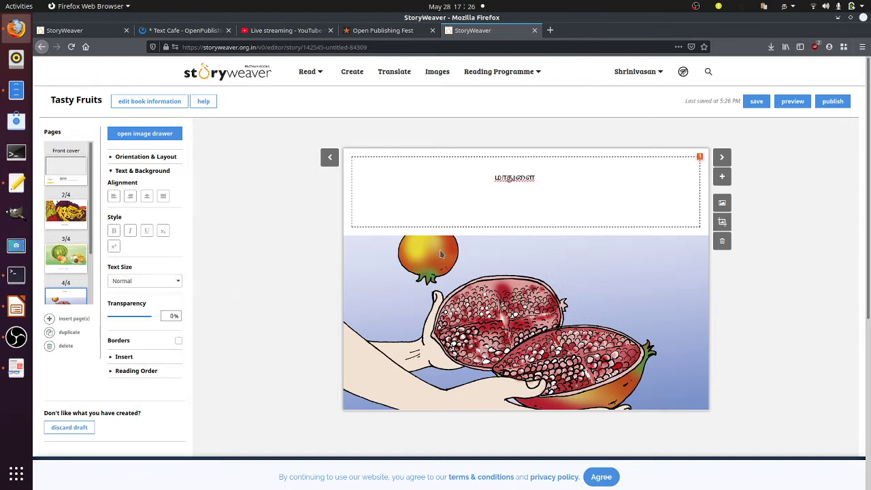
double_click(516, 179)
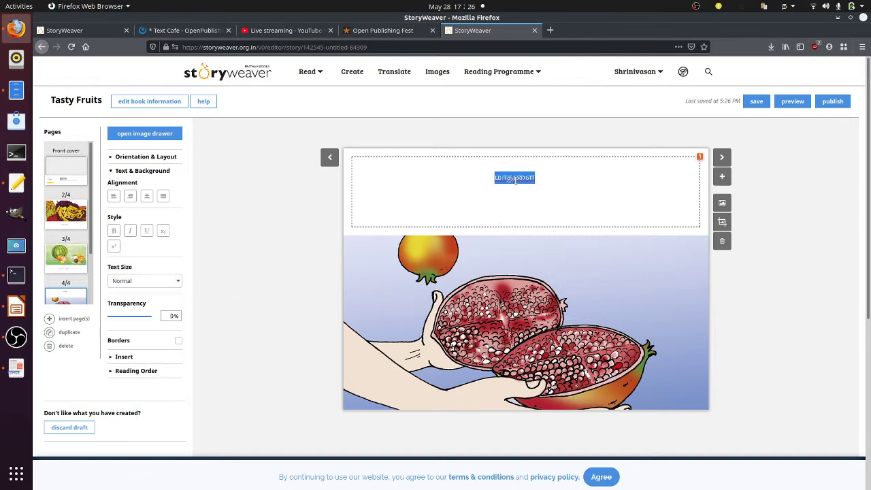
left_click(175, 280)
left_click(141, 310)
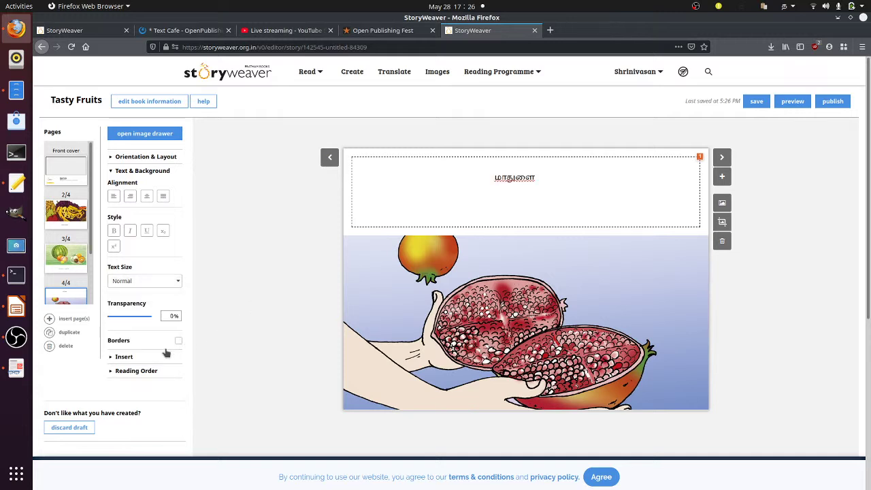
Examine the options for inserting text boxes and speech bubbles and the reading order settings
left_click(110, 358)
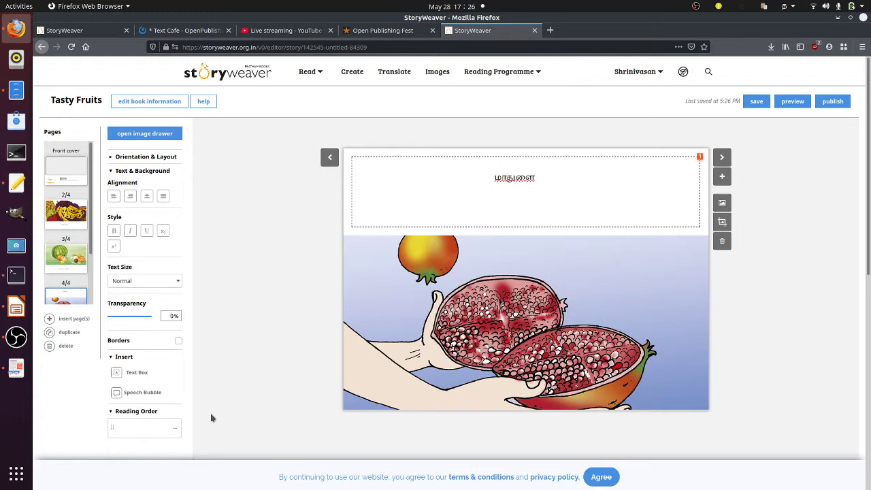
scroll(204, 416, "down", 2)
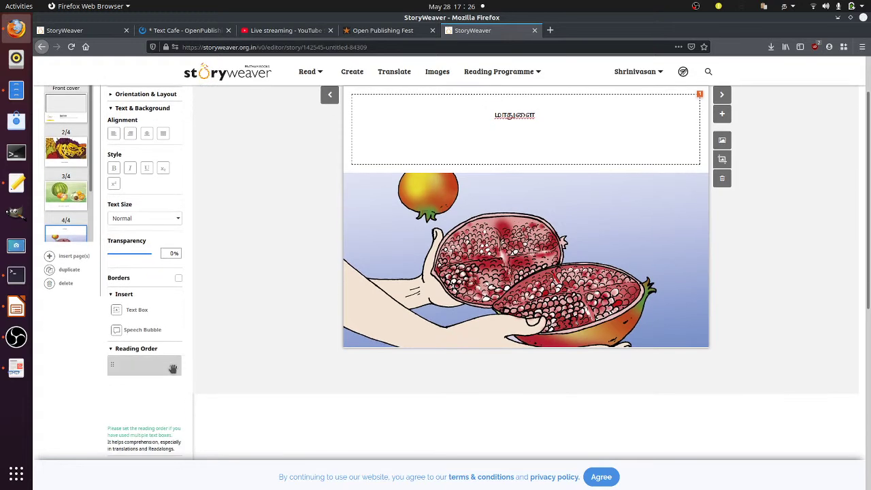
scroll(295, 349, "up", 2)
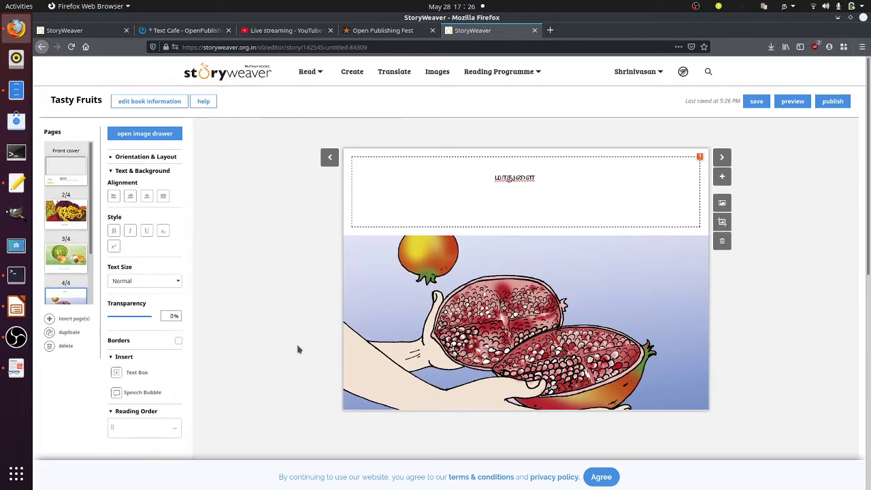
scroll(297, 349, "down", 5)
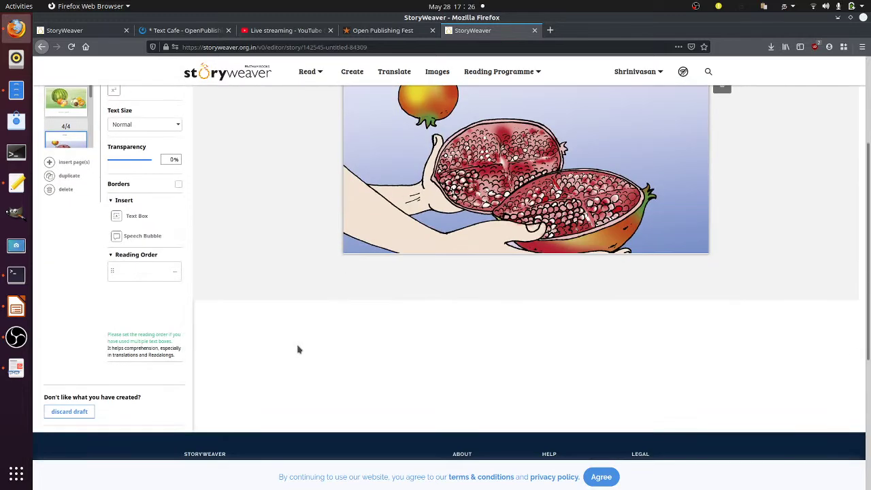
scroll(297, 350, "up", 2)
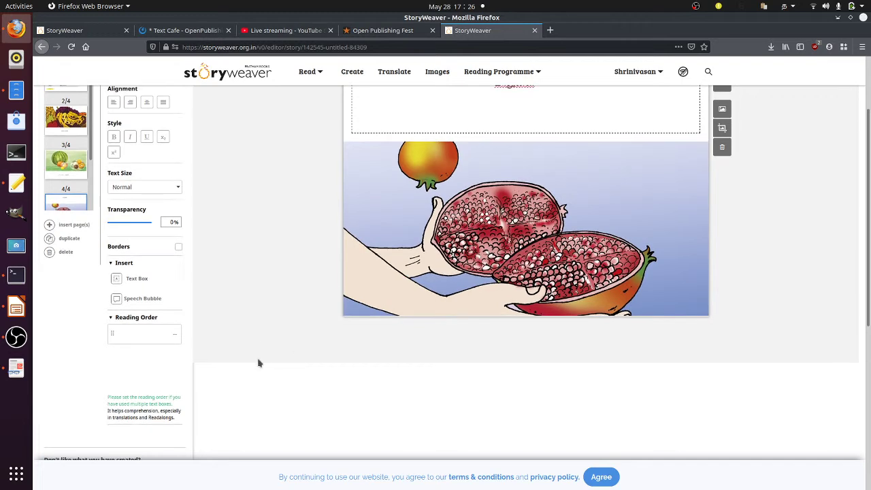
scroll(563, 204, "up", 1)
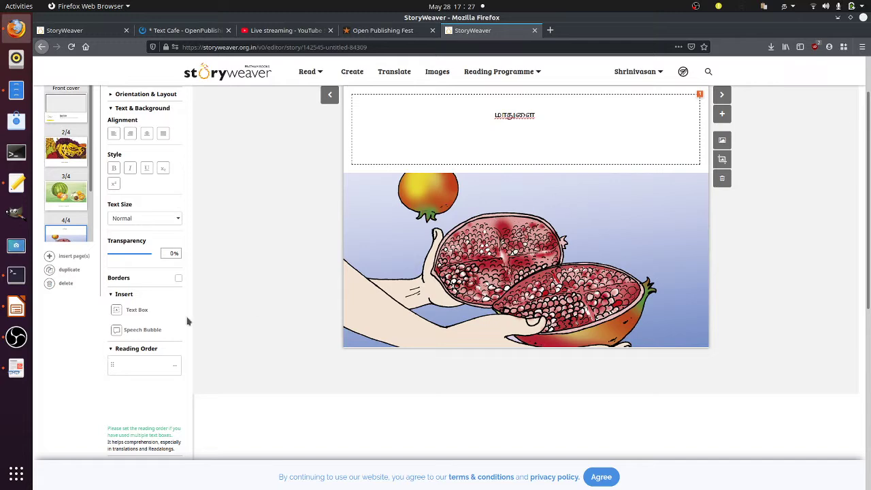
scroll(663, 183, "up", 2)
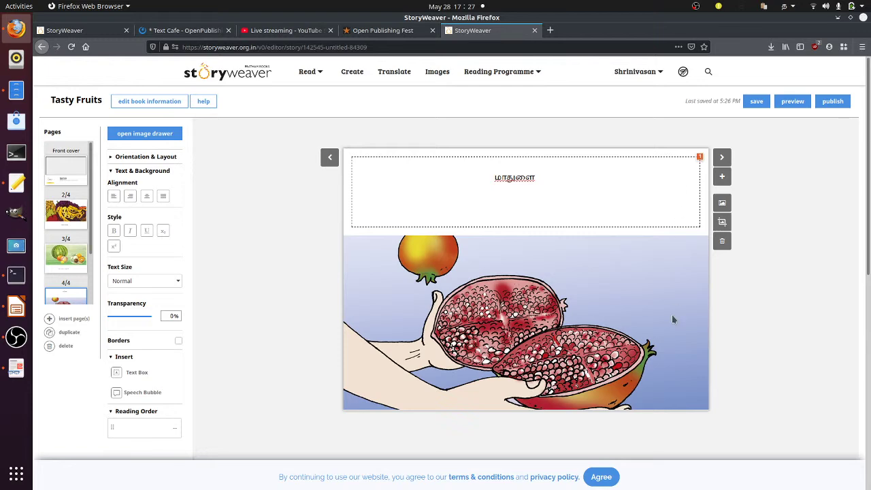
Add a page after the pomegranate page and browse the library's fruit images for it, loading two more batches of results
left_click(721, 176)
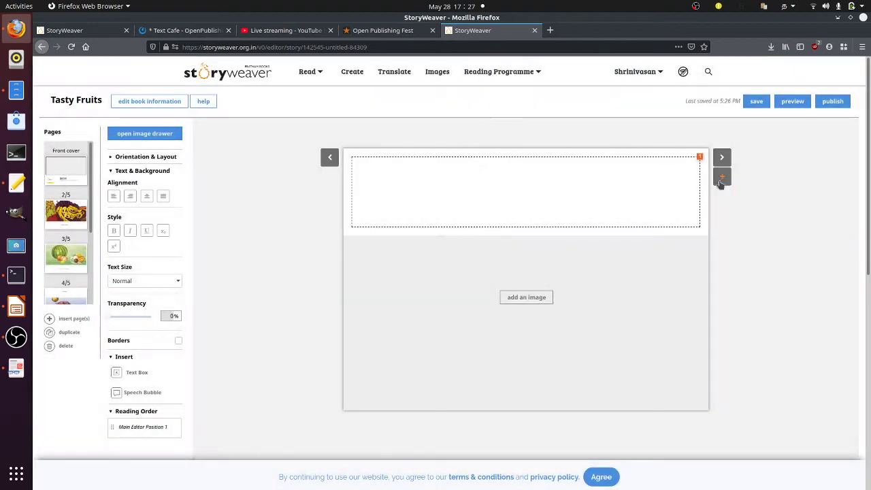
left_click(535, 297)
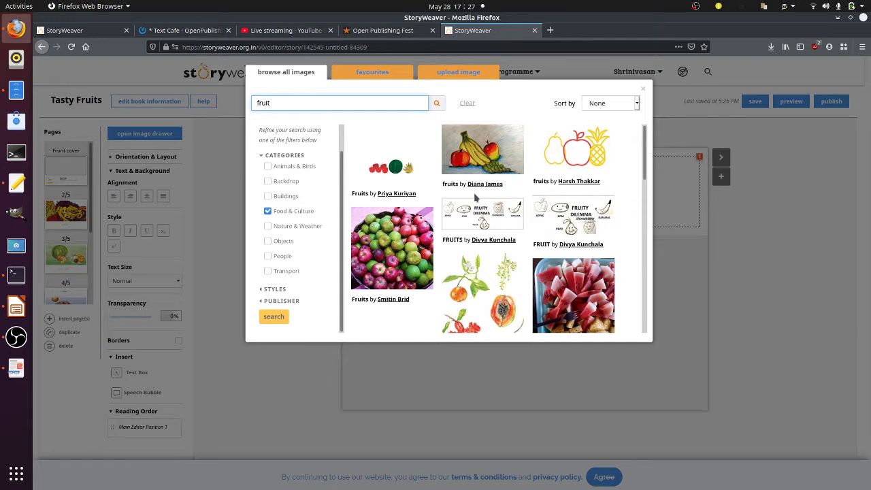
scroll(475, 197, "down", 5)
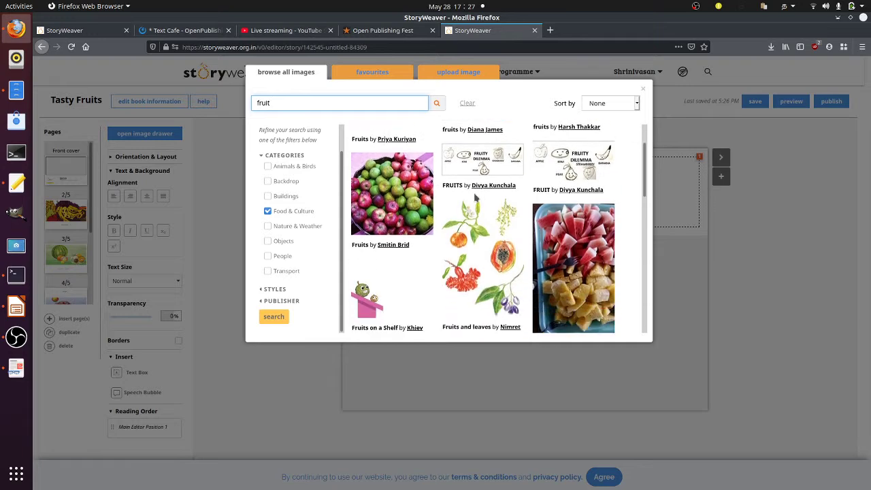
scroll(474, 196, "down", 10)
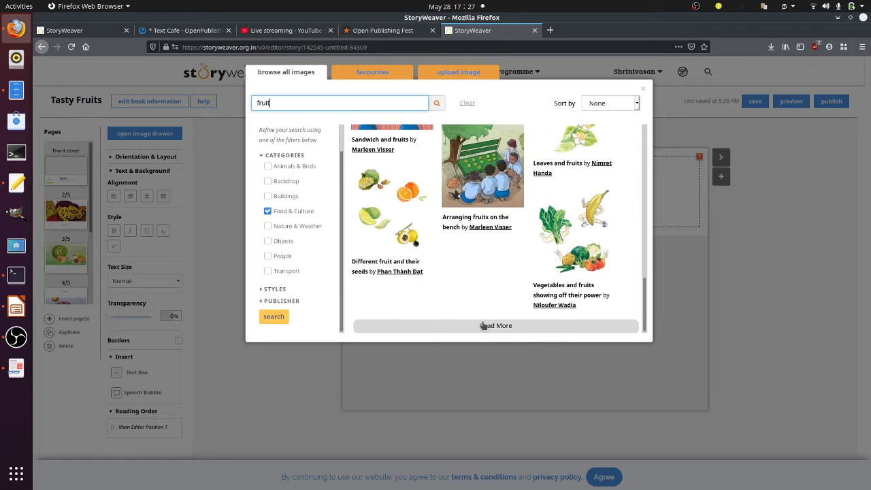
left_click(483, 326)
scroll(497, 243, "down", 1)
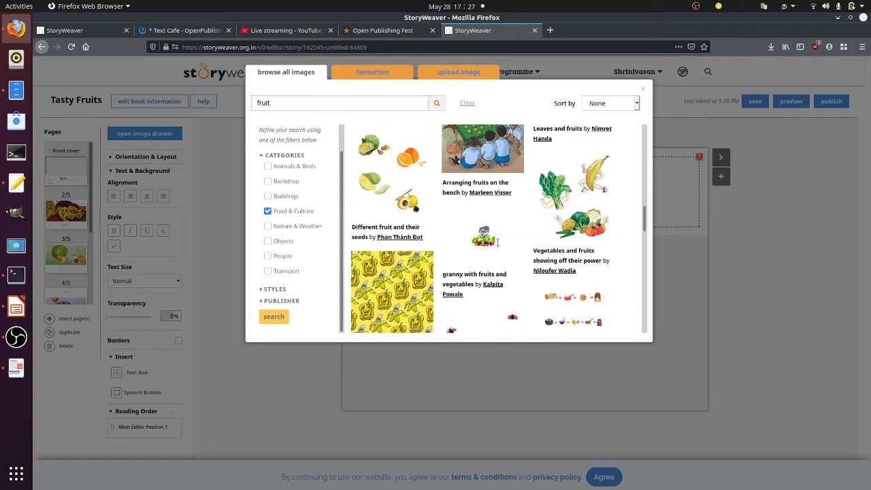
scroll(497, 242, "down", 5)
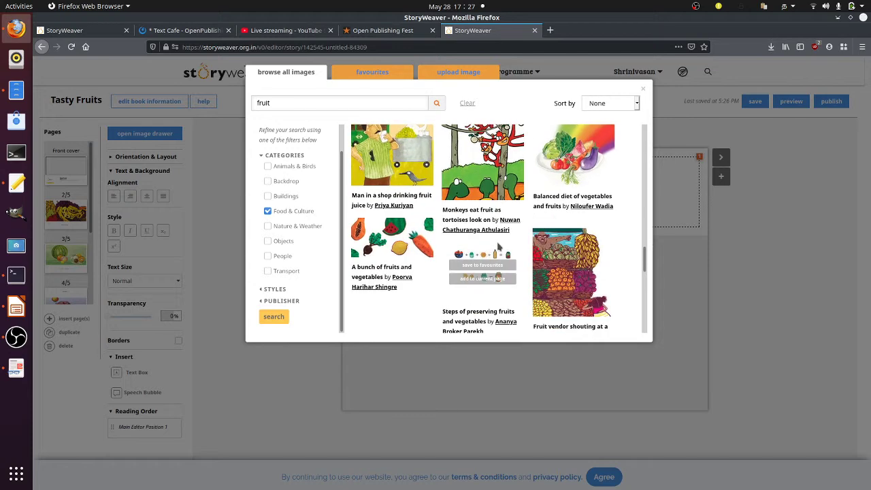
scroll(497, 246, "down", 5)
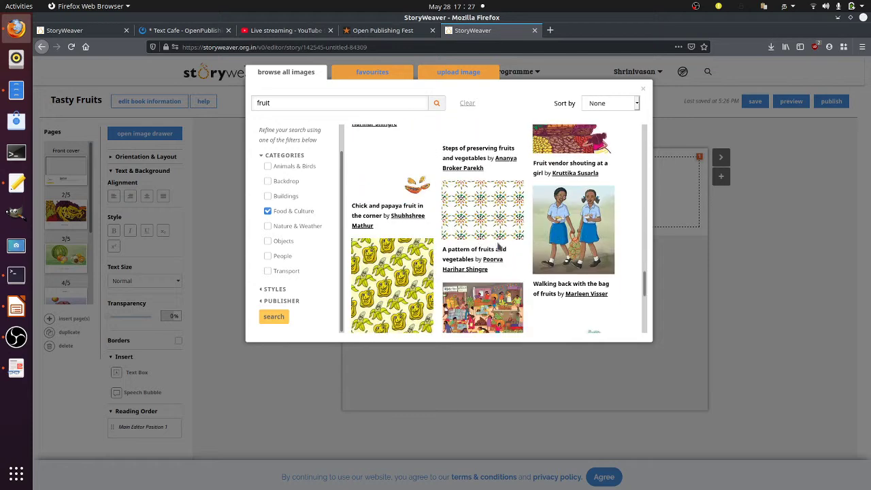
scroll(497, 246, "down", 5)
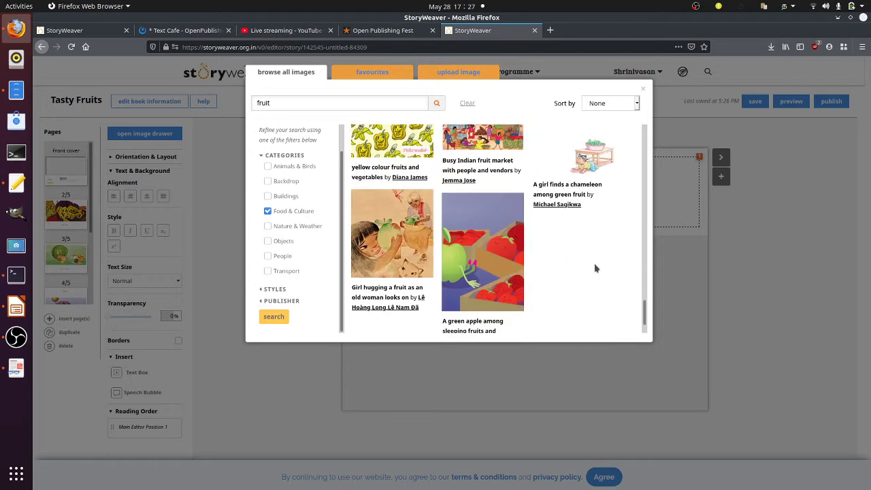
scroll(594, 268, "down", 2)
left_click(528, 326)
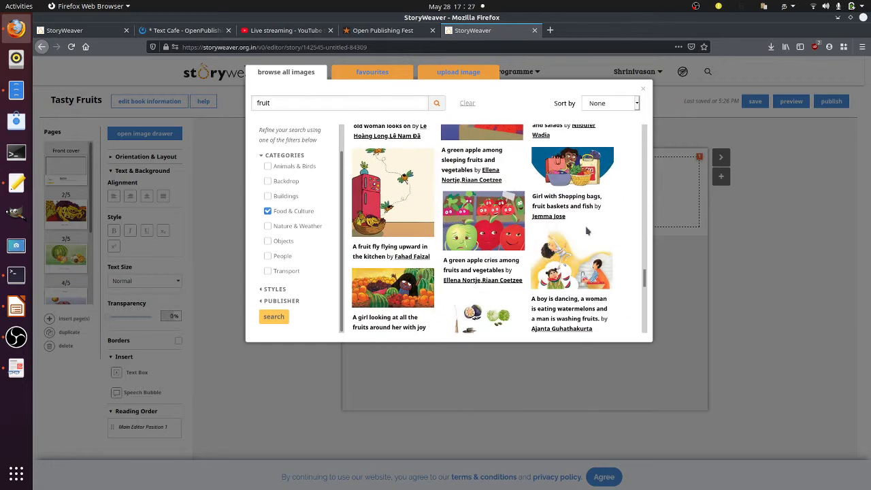
scroll(586, 231, "down", 3)
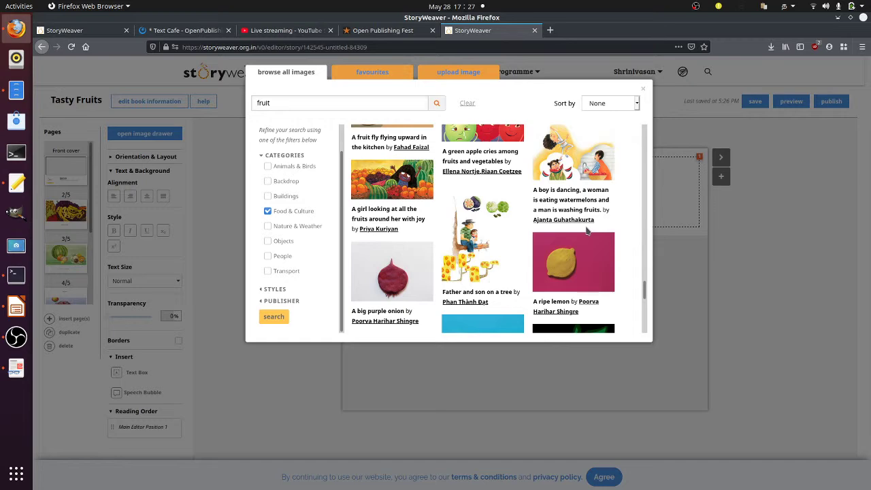
scroll(586, 231, "down", 3)
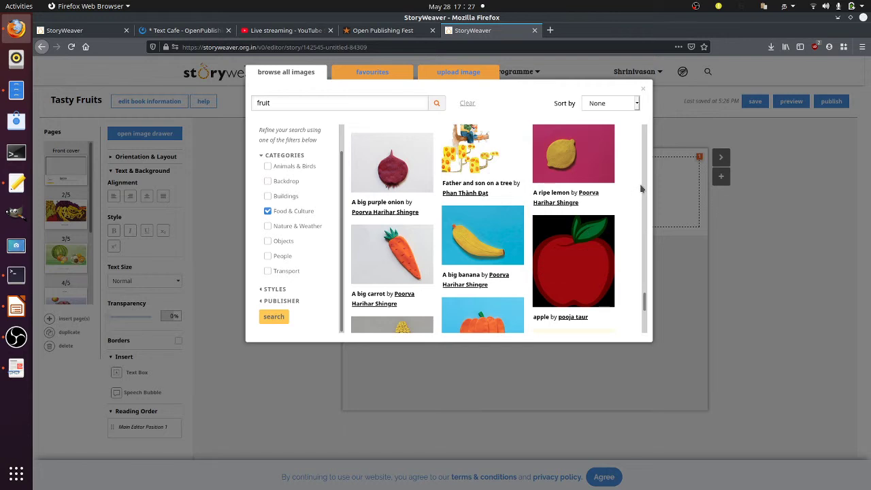
scroll(640, 189, "down", 2)
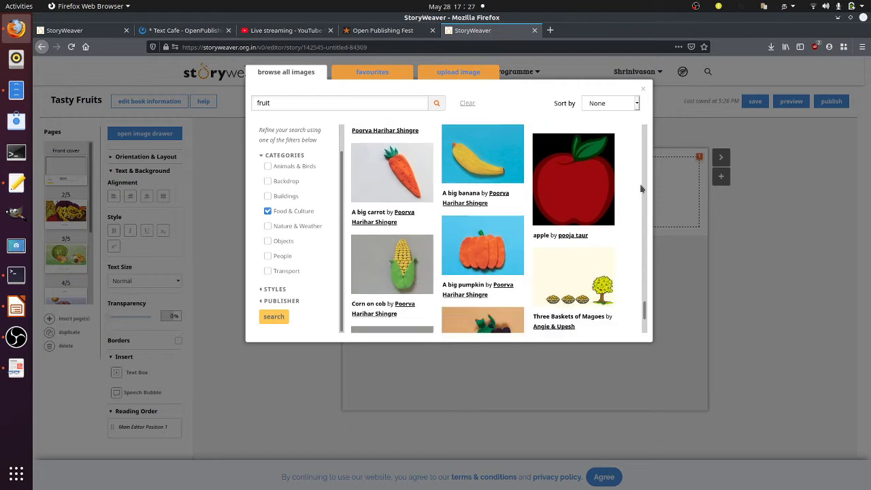
Place the "apple" illustration on the new page, cropped to its upper part with the leaves
left_click(581, 189)
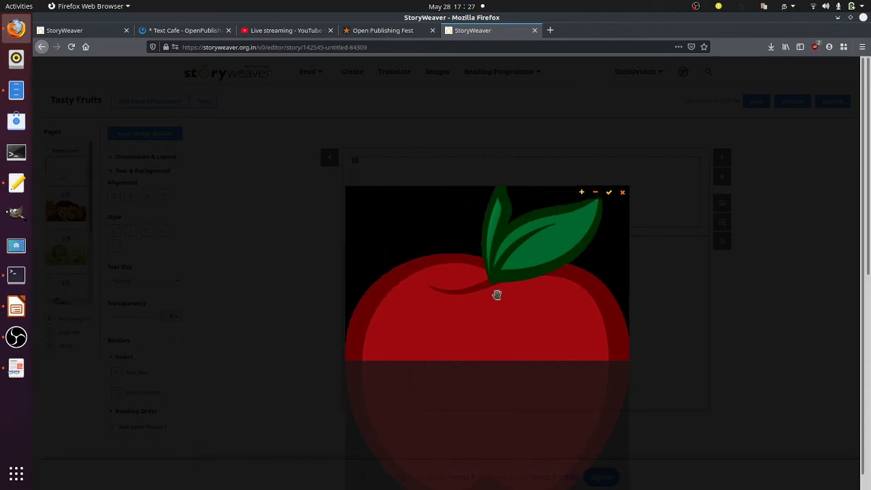
left_click_drag(487, 288, 496, 225)
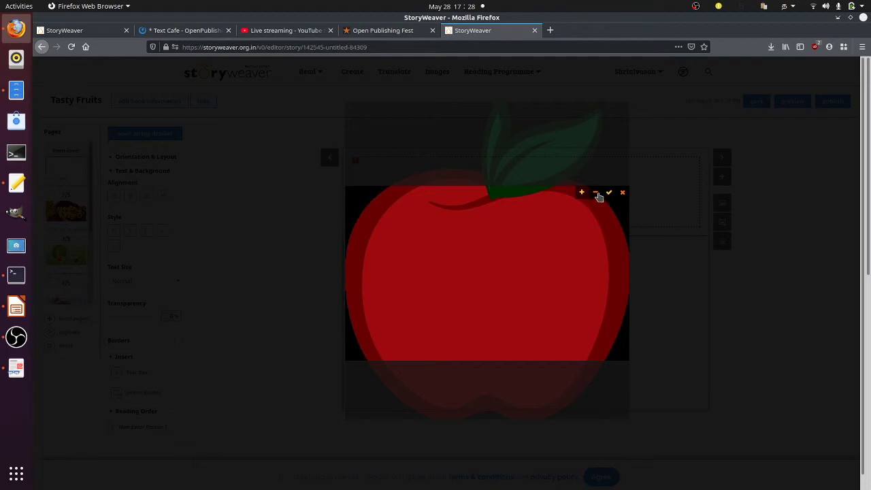
left_click_drag(554, 231, 510, 317)
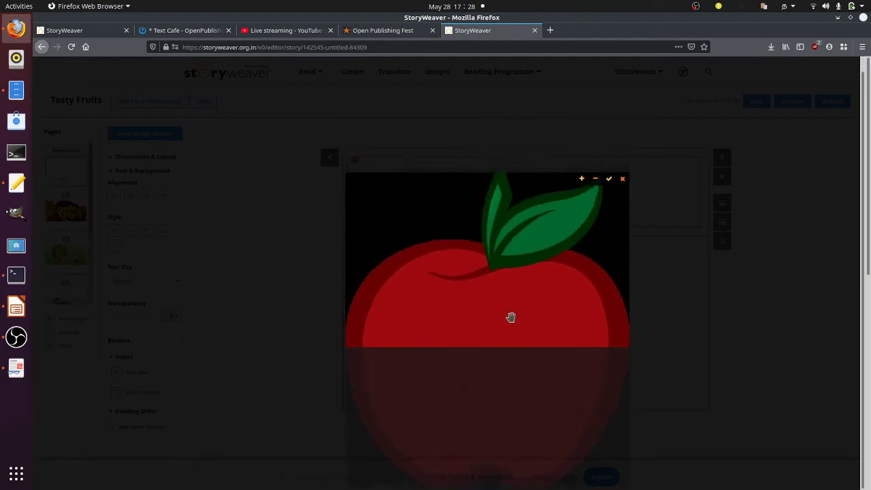
left_click(609, 180)
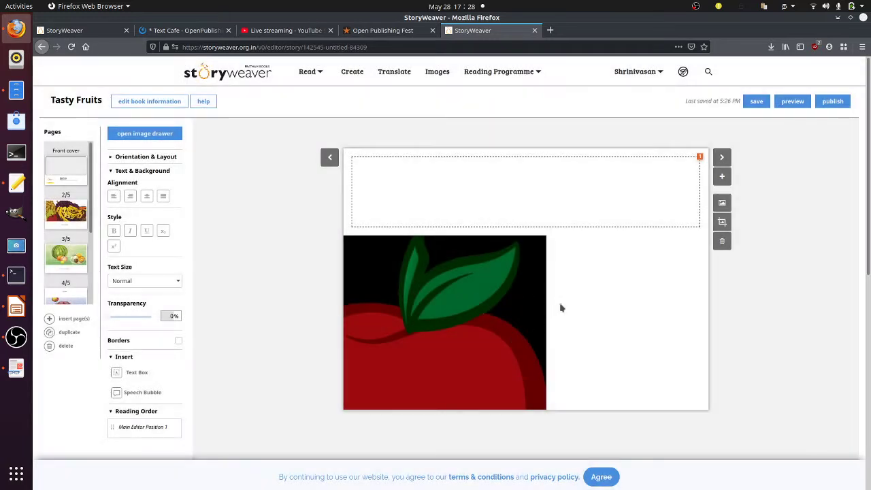
Delete the cropped apple image from the new page and open the image library to choose a replacement
left_click(722, 242)
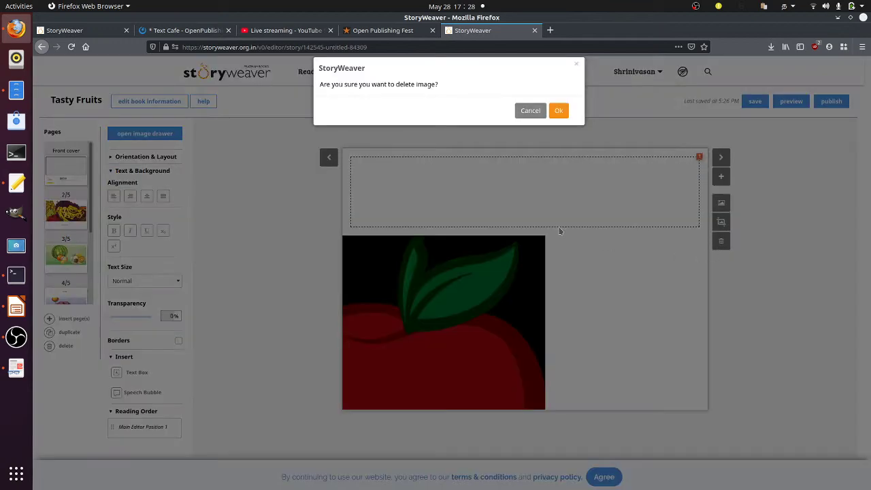
left_click(558, 110)
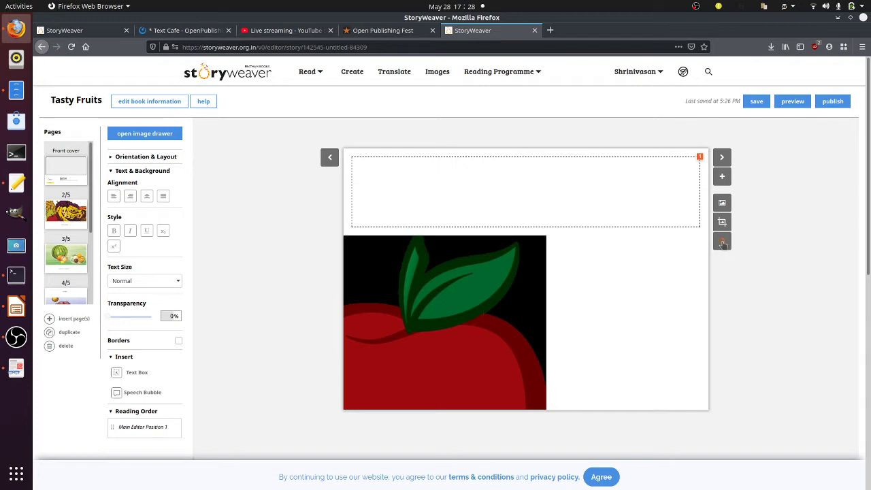
left_click(515, 297)
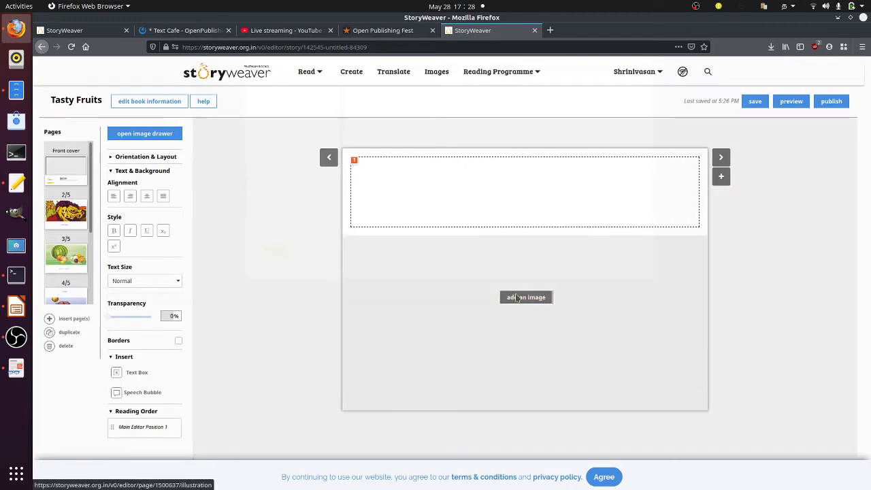
Search the image library for "apple" within the Food & Culture category
scroll(502, 253, "down", 5)
scroll(501, 253, "down", 3)
double_click(296, 104)
type("அண்ணா")
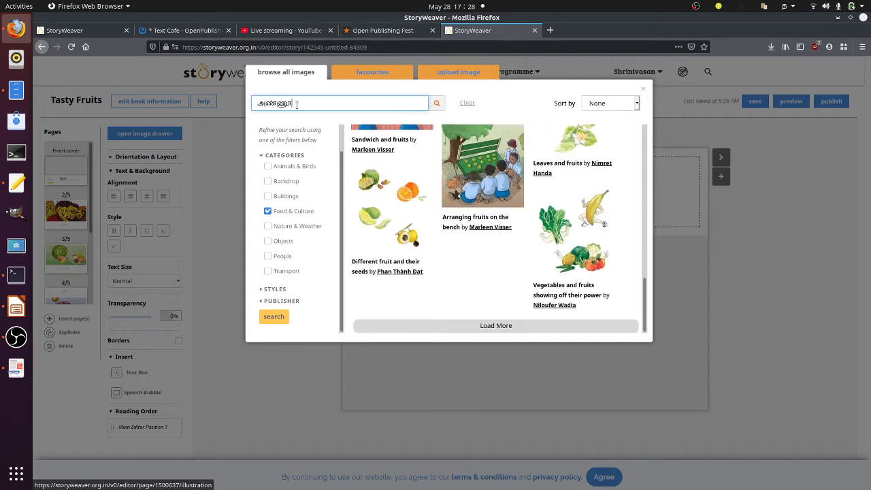
key("BackSpace")
key("BackSpace")
key("BackSpace")
key("BackSpace")
key("BackSpace")
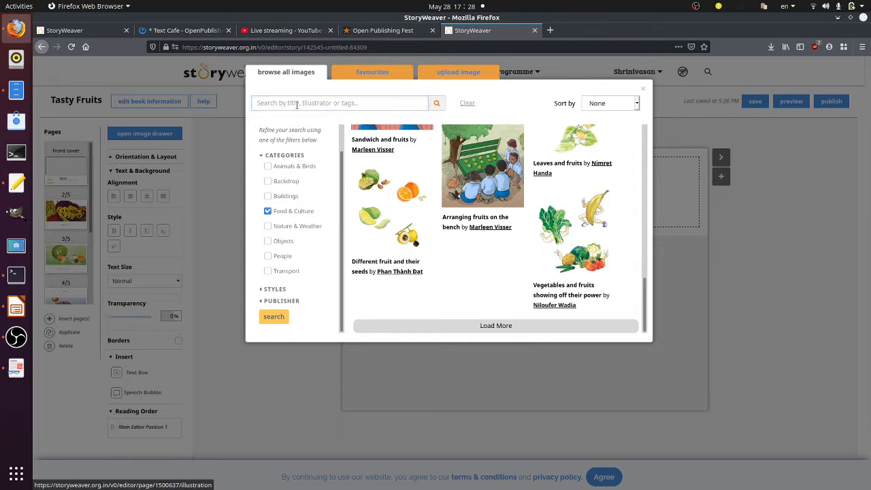
type("apple")
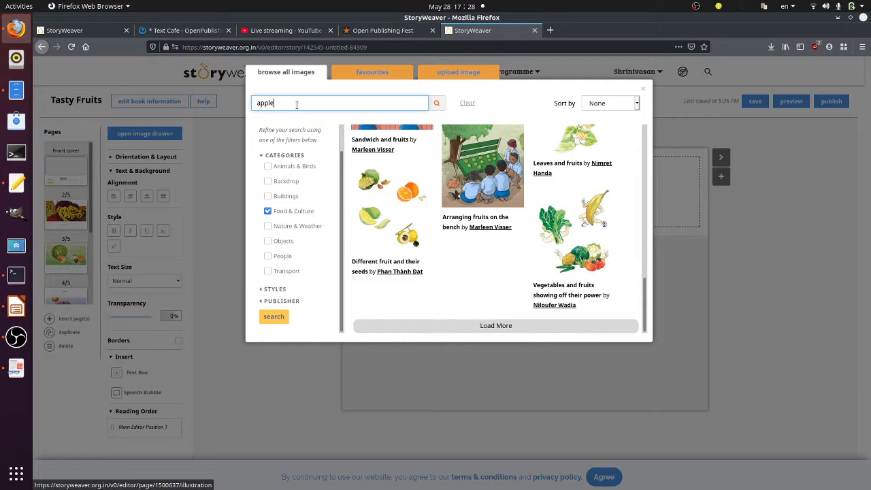
key("Return")
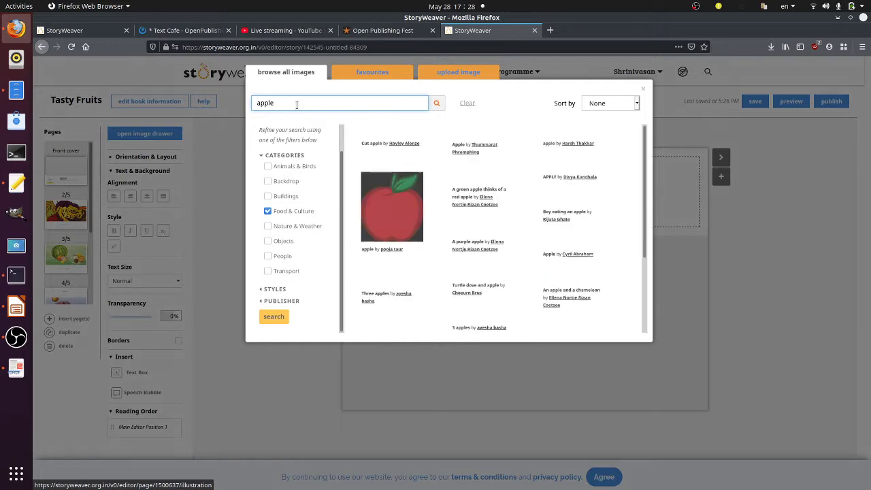
Add the "Large apple" illustration from the search results to the page and accept its placement
mouse_move(552, 196)
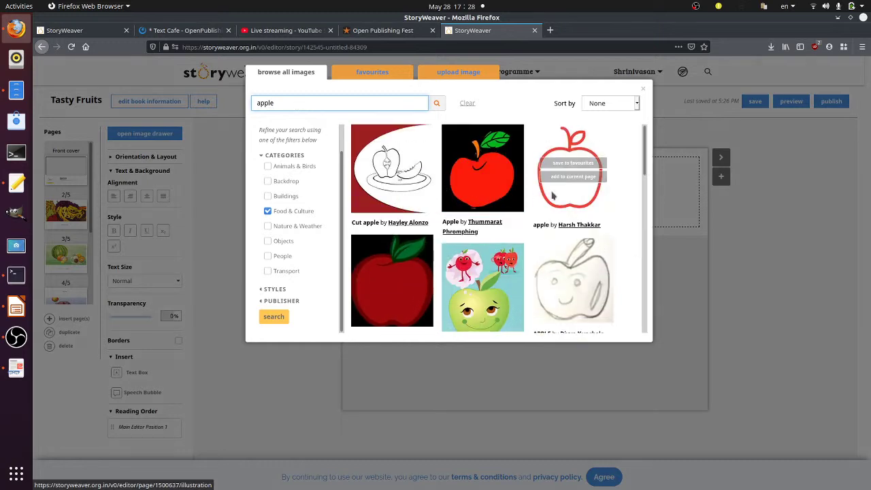
mouse_move(400, 178)
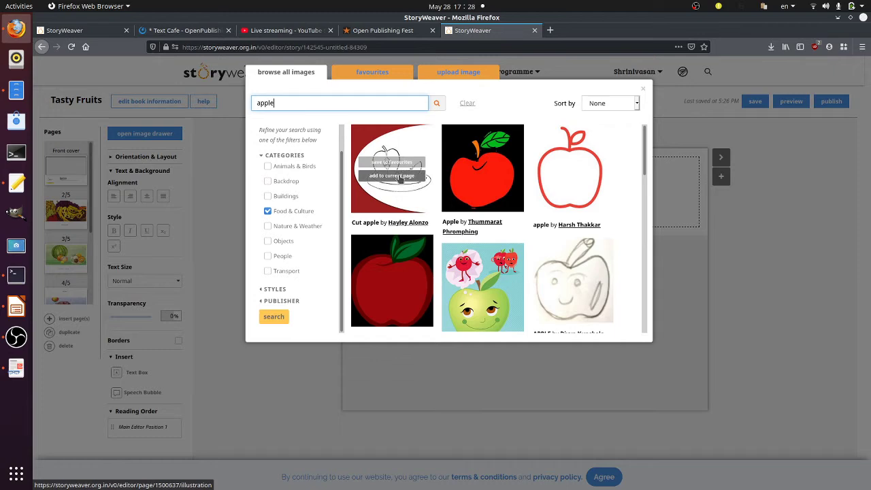
scroll(571, 235, "down", 4)
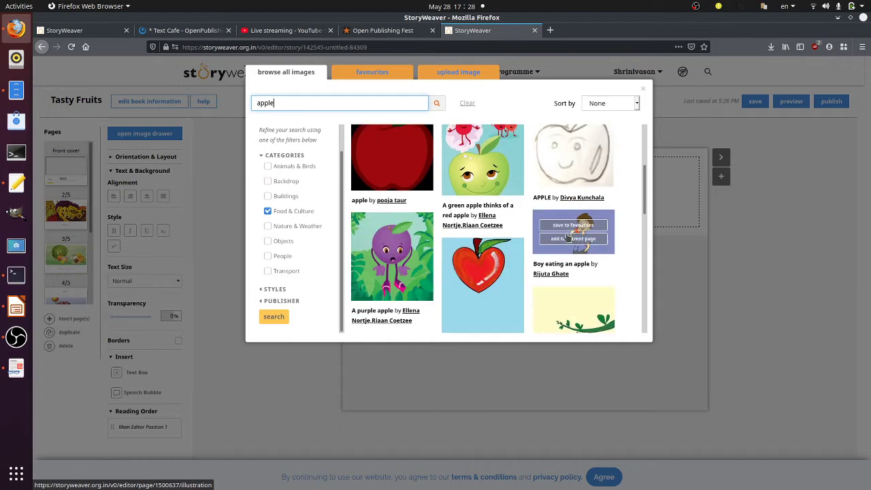
scroll(566, 236, "down", 2)
mouse_move(479, 232)
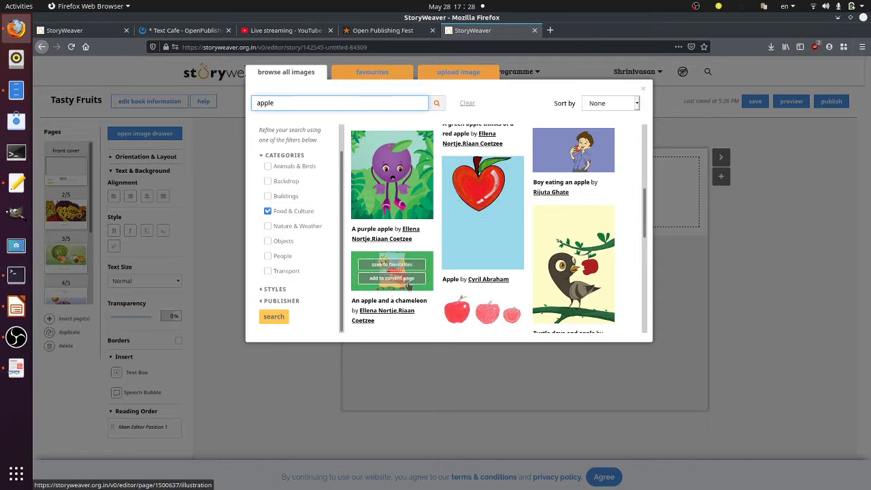
scroll(435, 231, "up", 5)
scroll(435, 232, "up", 1)
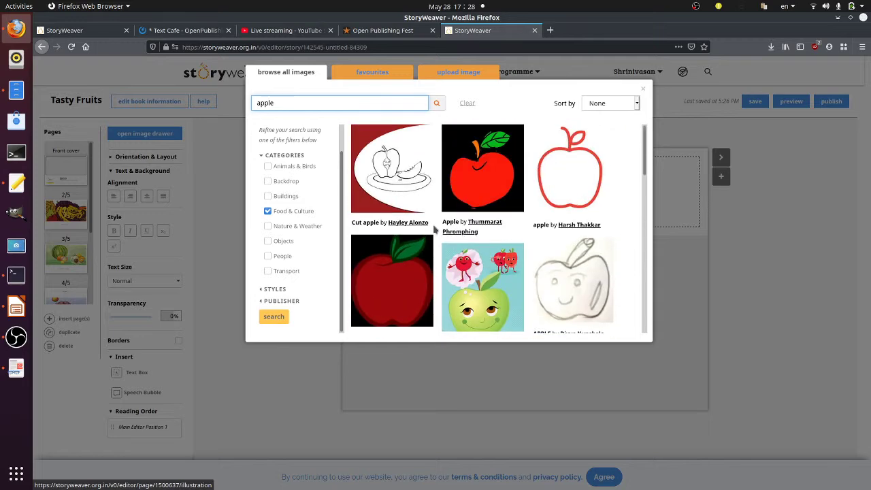
scroll(435, 231, "down", 5)
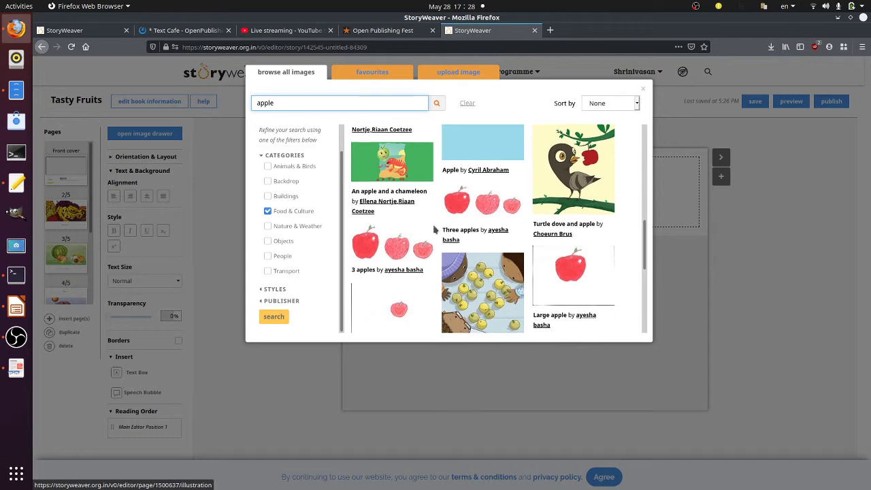
scroll(436, 231, "down", 2)
scroll(433, 230, "up", 1)
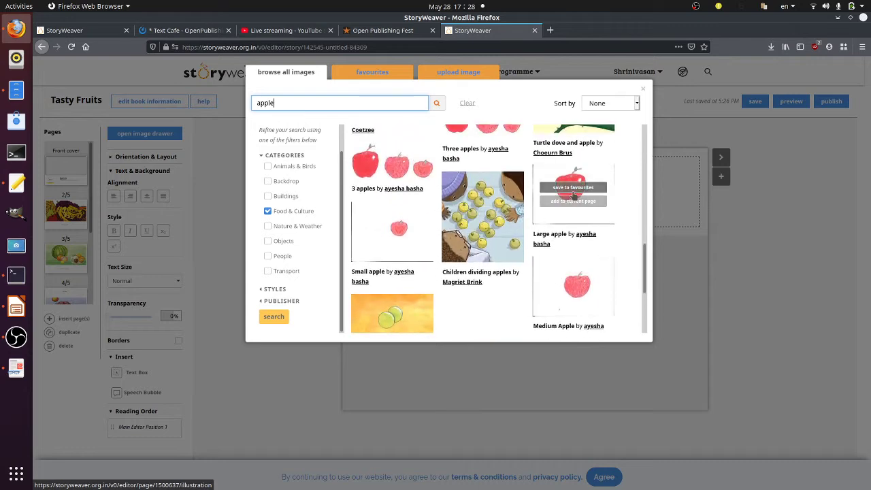
left_click(572, 198)
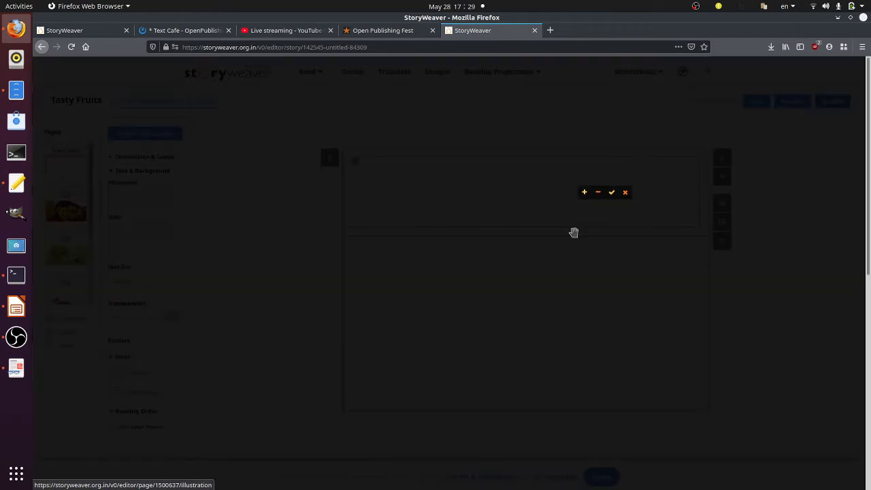
left_click(612, 194)
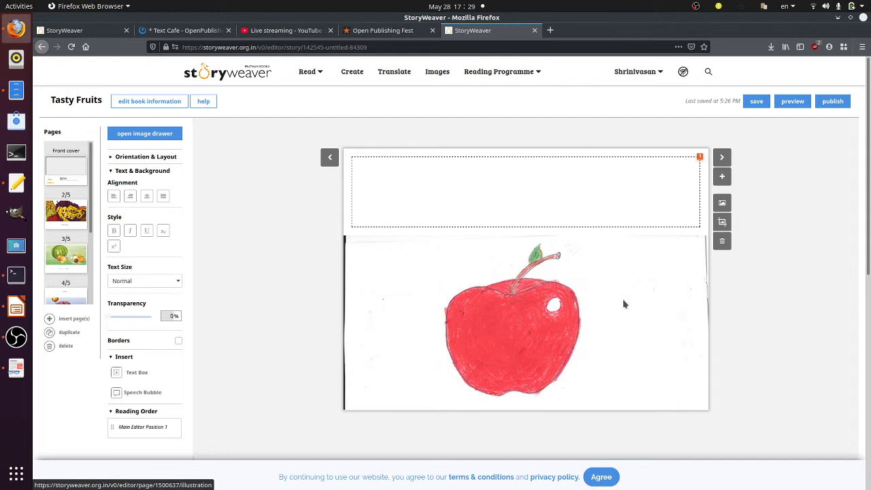
Enter the caption "Apple ஆப்பிள்" roughly centred in the text area above the apple on page 5
scroll(71, 232, "down", 2)
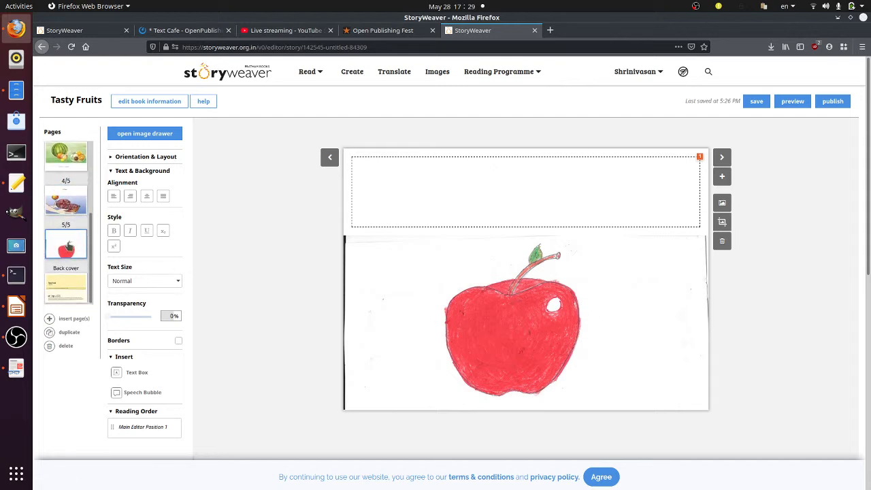
scroll(68, 238, "up", 1)
scroll(68, 247, "up", 1)
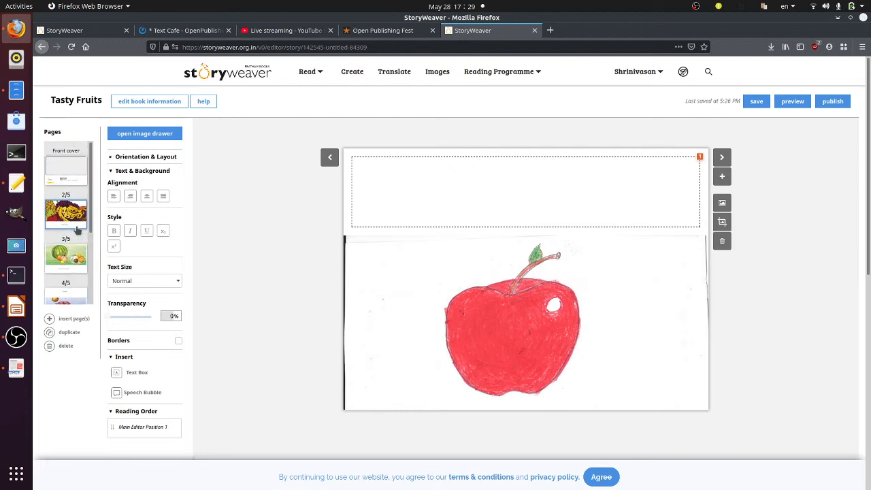
scroll(75, 232, "down", 3)
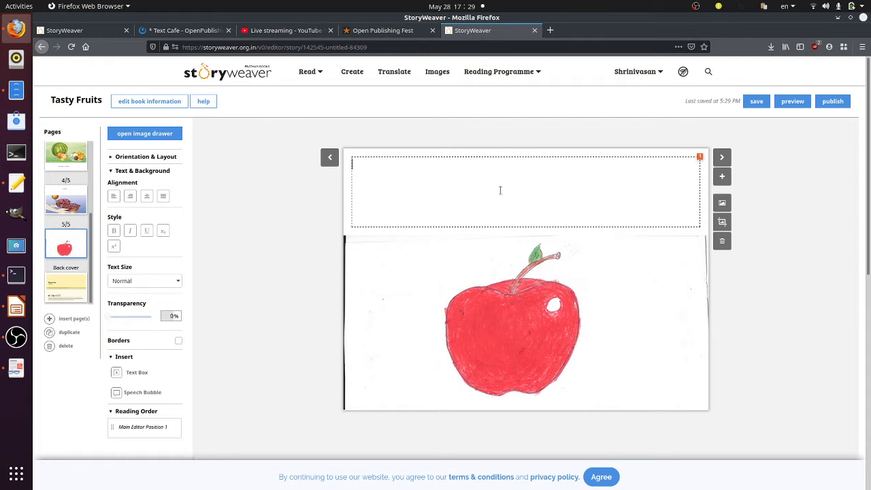
key("Tab")
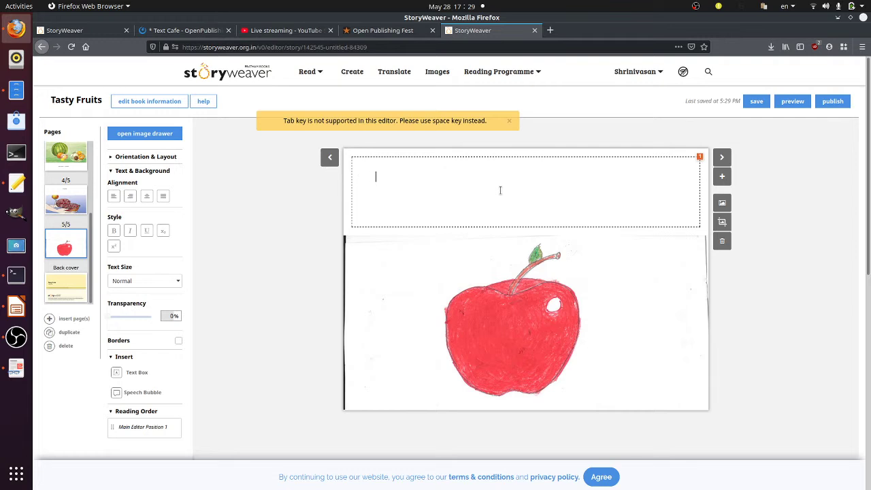
type("A")
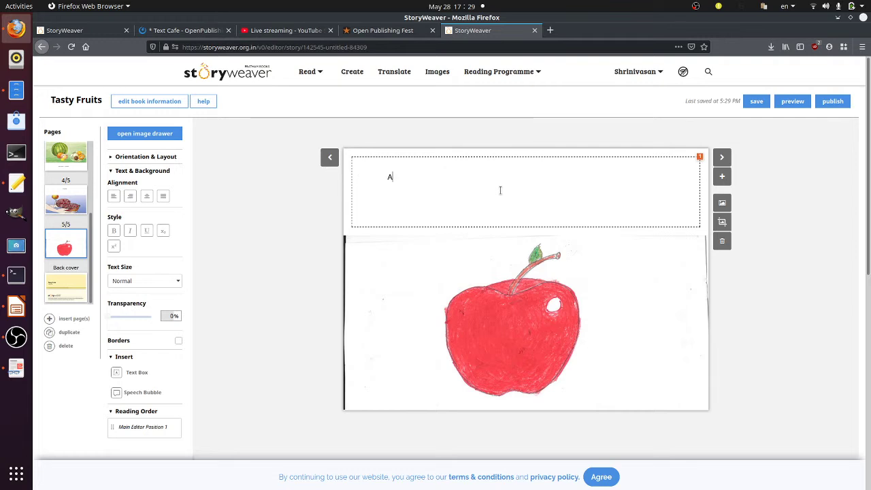
key("BackSpace")
key("BackSpace")
type("ஆப்பிள்")
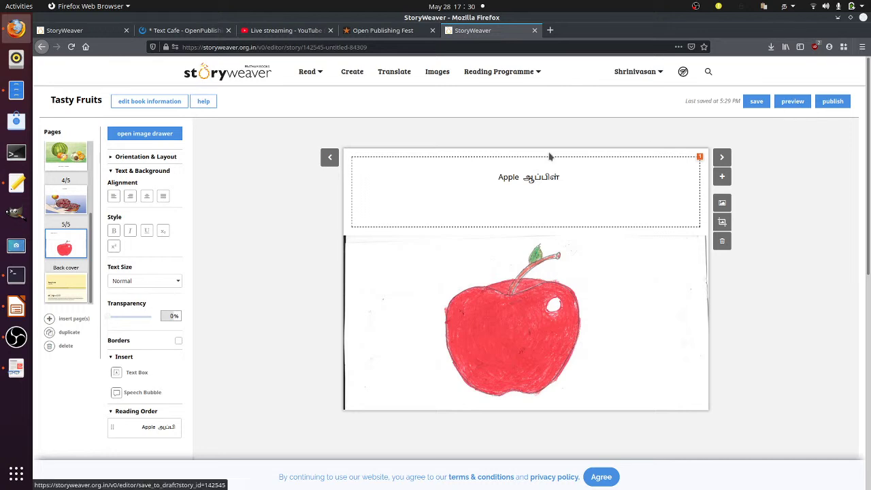
Save the book and open the "Tasty Fruits" draft from the profile's drafts list
left_click(756, 104)
left_click(763, 103)
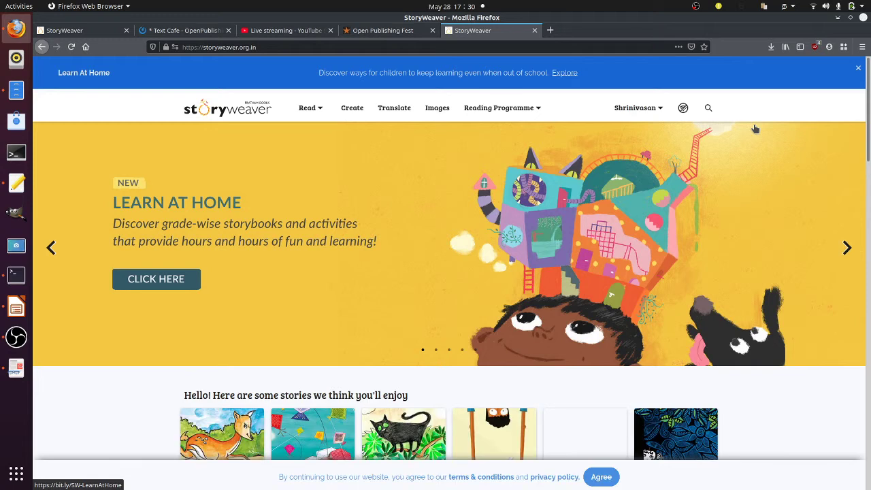
left_click(647, 110)
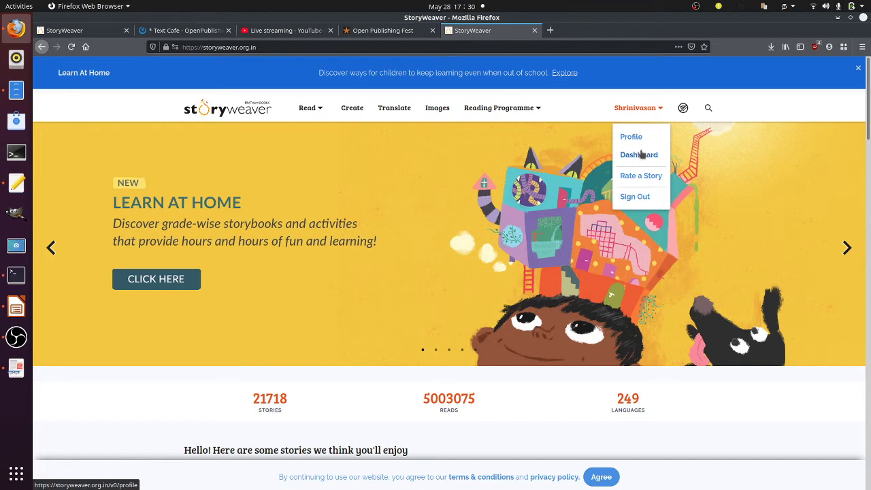
left_click(640, 155)
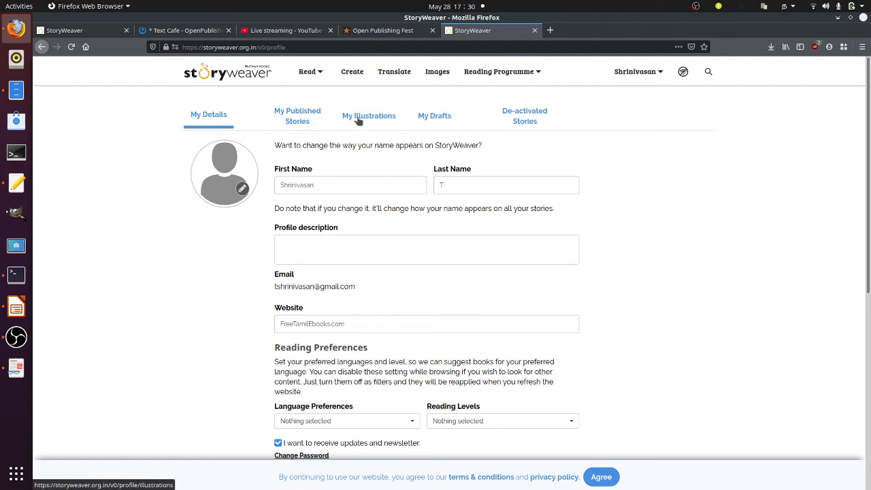
left_click(427, 121)
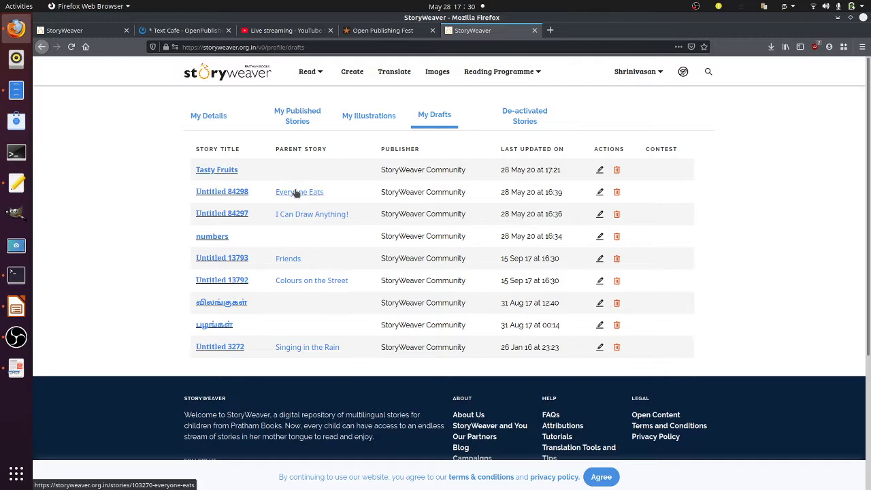
left_click(220, 171)
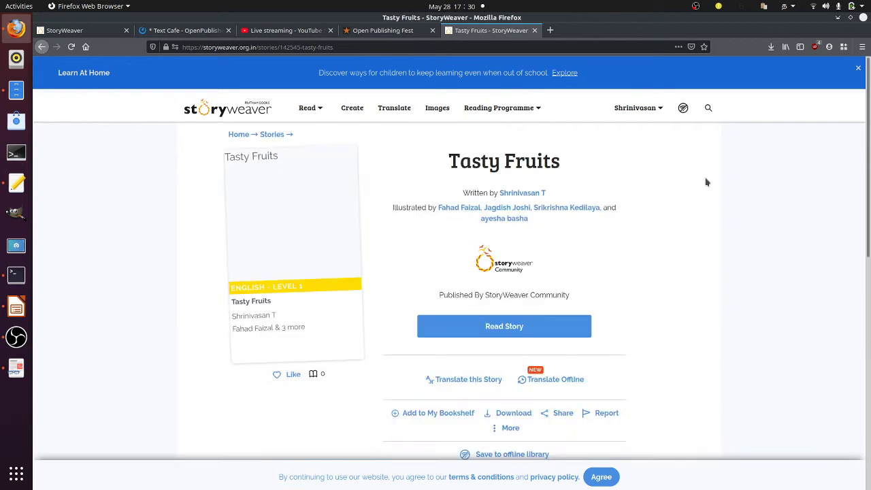
View the front cover of "Tasty Fruits" in the story reader, close it, and look over the story's details page
left_click(518, 328)
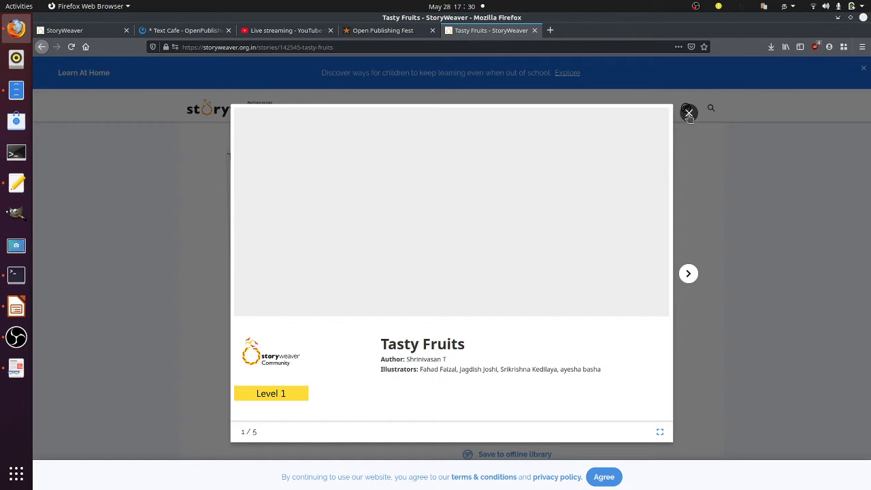
left_click(748, 272)
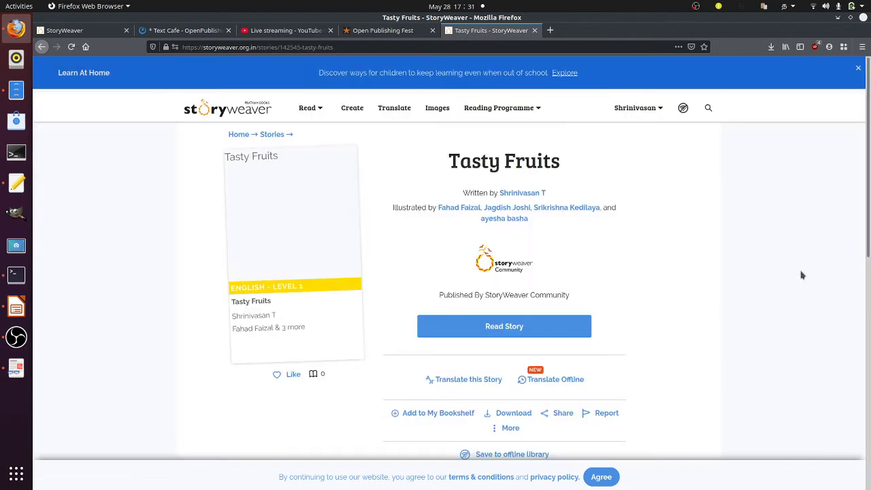
scroll(801, 275, "down", 3)
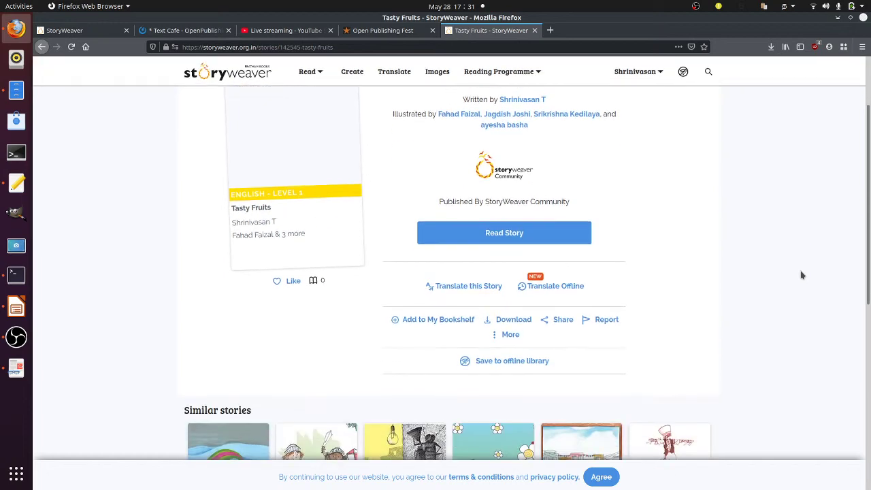
scroll(801, 275, "up", 3)
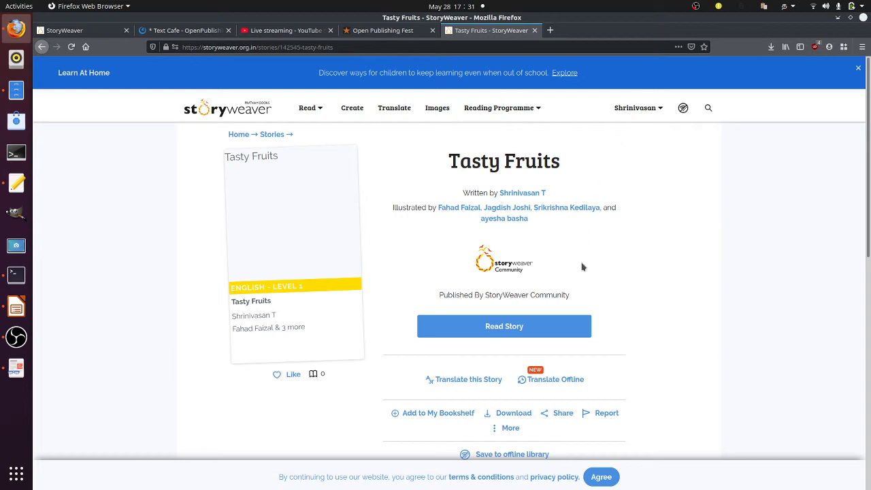
Reopen the "Tasty Fruits" story in the editor from its details page
left_click(526, 429)
scroll(528, 430, "down", 3)
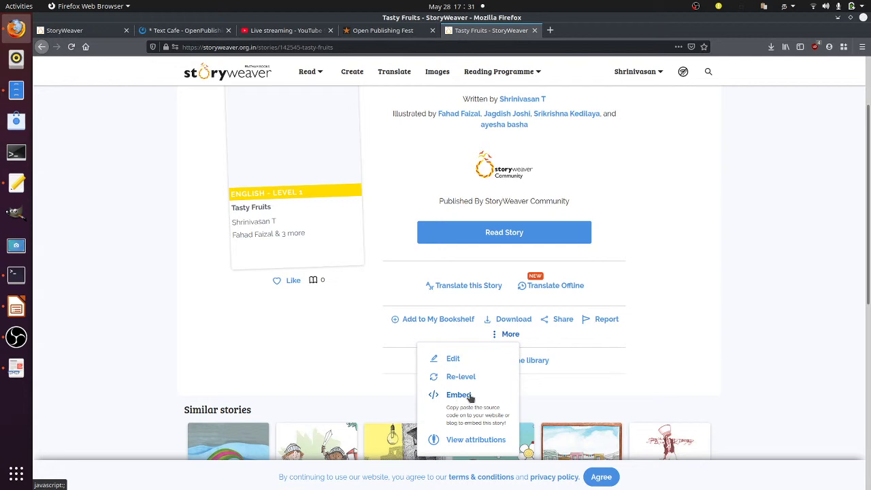
left_click(453, 358)
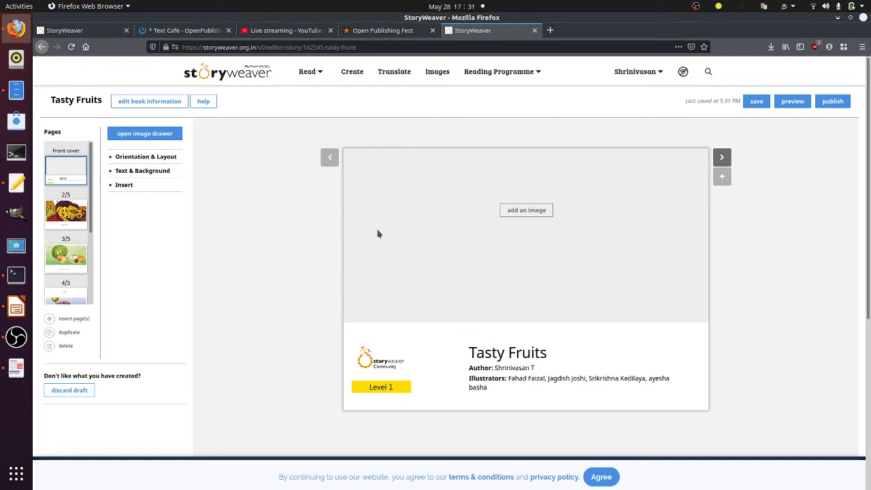
Try to publish the book, and open the image library to choose a picture for the empty front cover
left_click(832, 101)
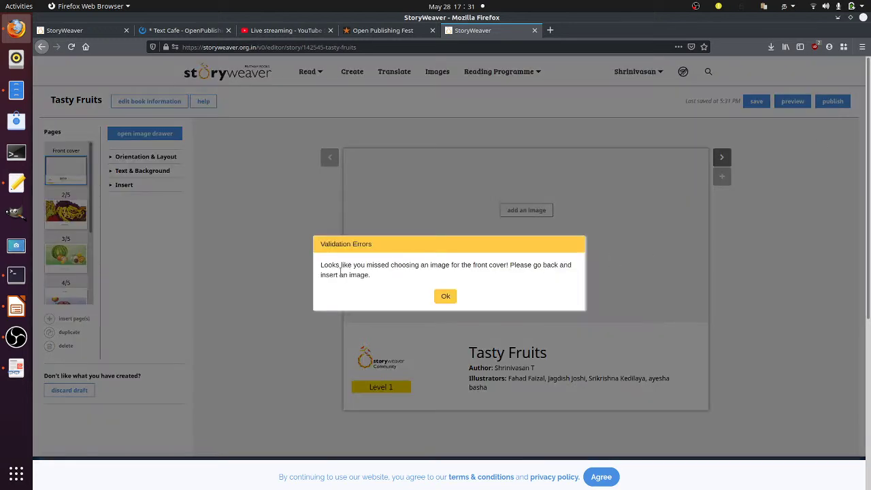
left_click(444, 296)
left_click(517, 211)
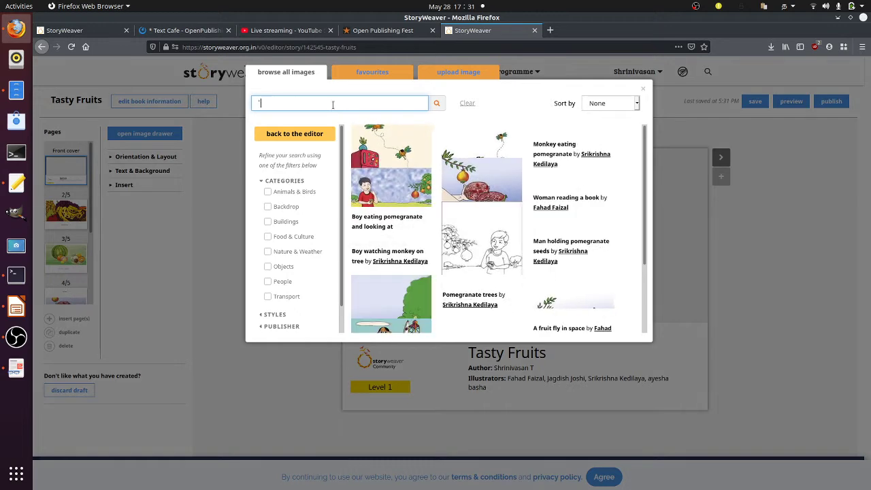
type("ஜறனேஜ")
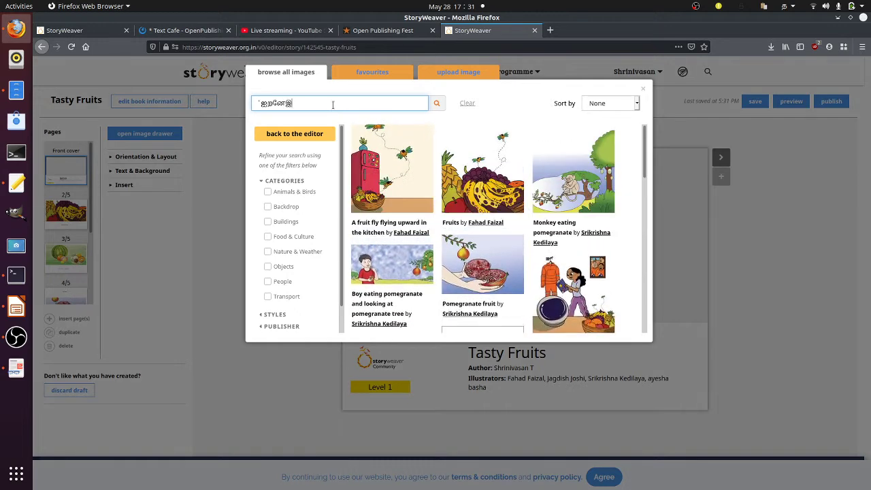
key("BackSpace")
key("BackSpace")
key("BackSpace")
key("BackSpace")
key("BackSpace")
key("BackSpace")
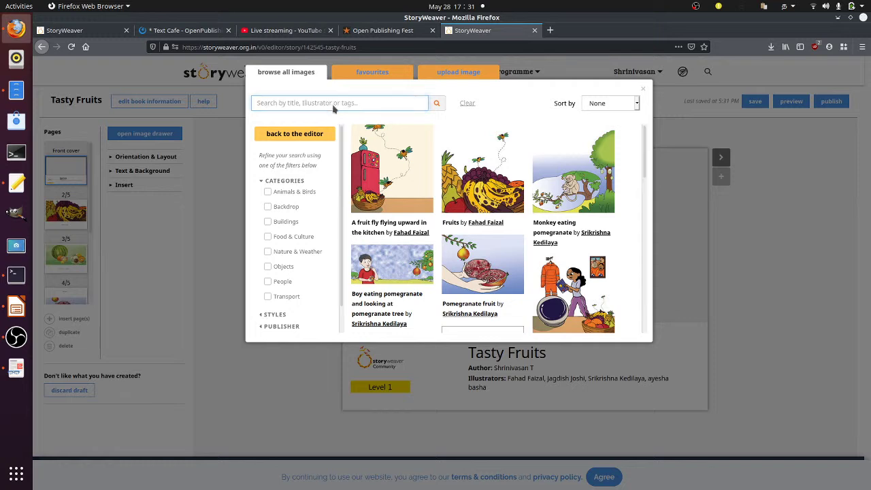
Search the image library for "fruits"
left_click(332, 104)
type("fruits")
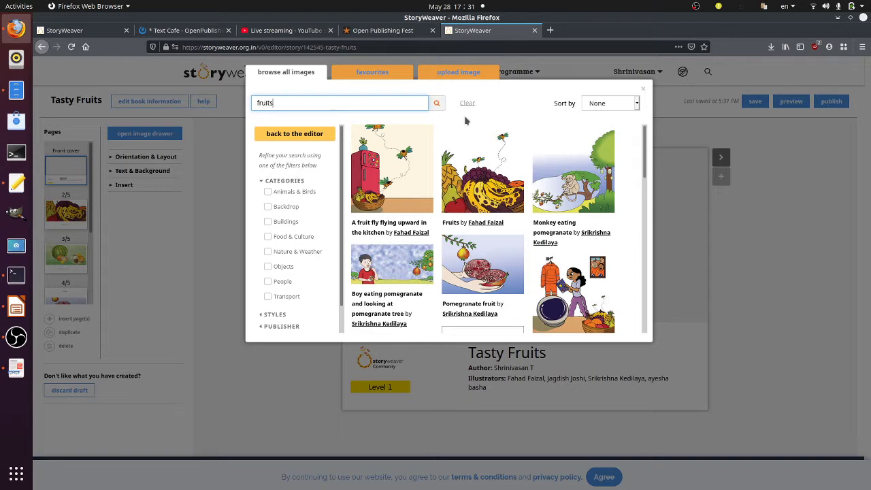
left_click(436, 104)
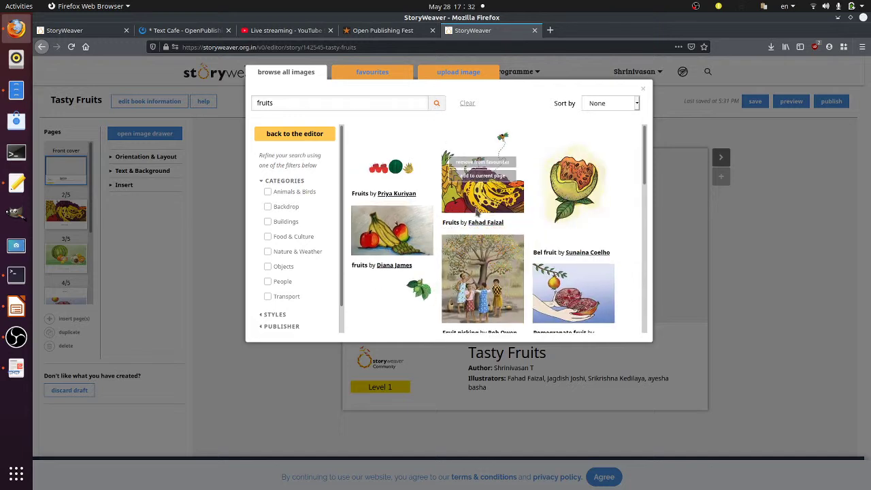
Look through the "fruits" image results for a suitable cover picture, loading two further batches of results
scroll(525, 238, "down", 3)
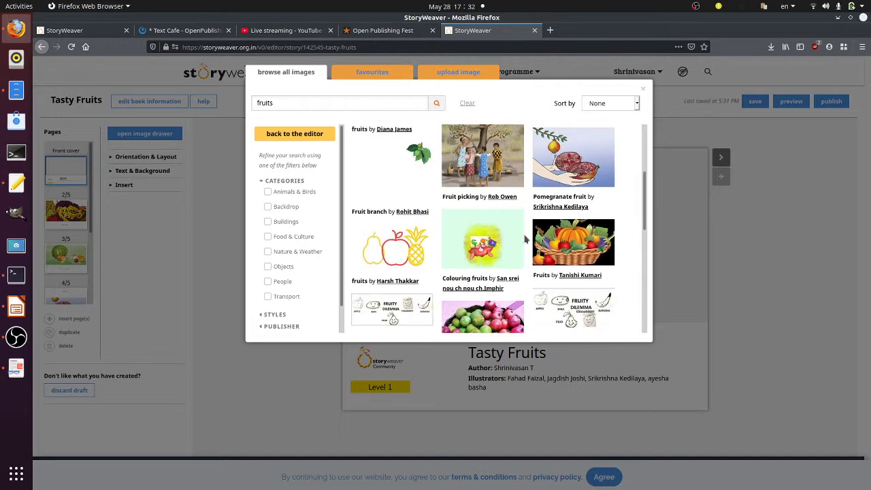
scroll(526, 238, "down", 3)
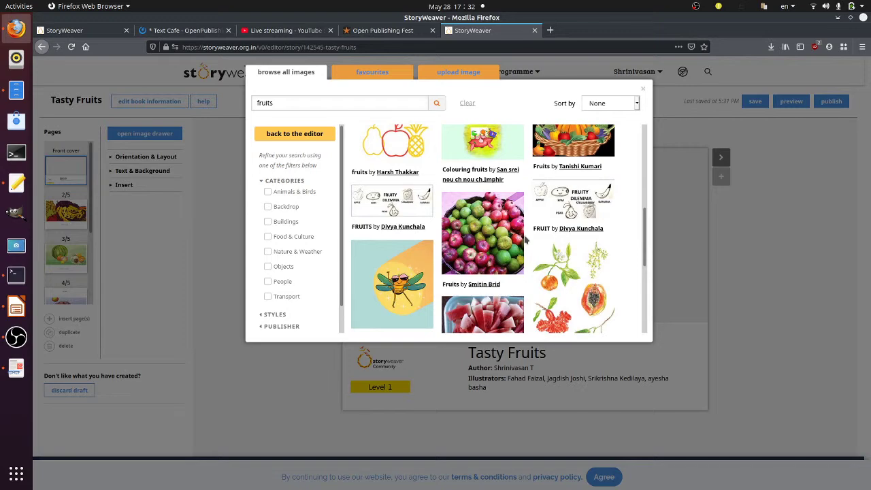
scroll(525, 238, "down", 3)
scroll(525, 238, "down", 2)
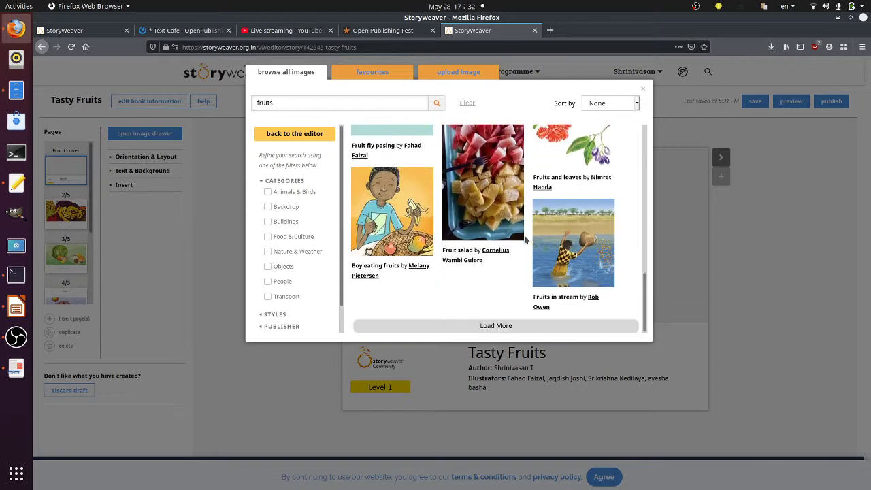
left_click(477, 326)
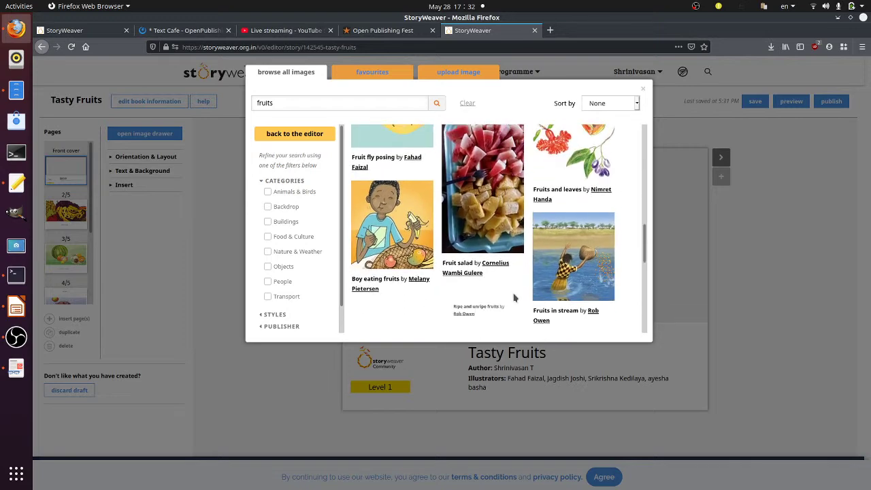
scroll(514, 298, "down", 3)
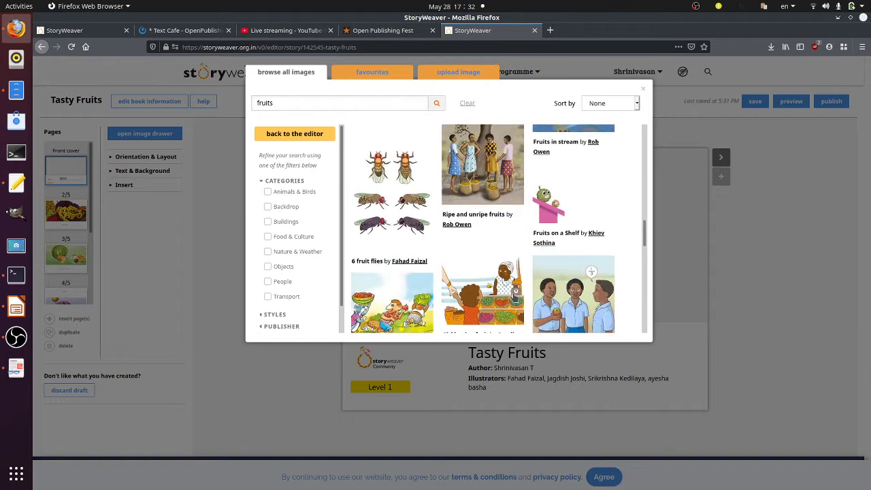
scroll(513, 298, "down", 2)
scroll(514, 293, "down", 2)
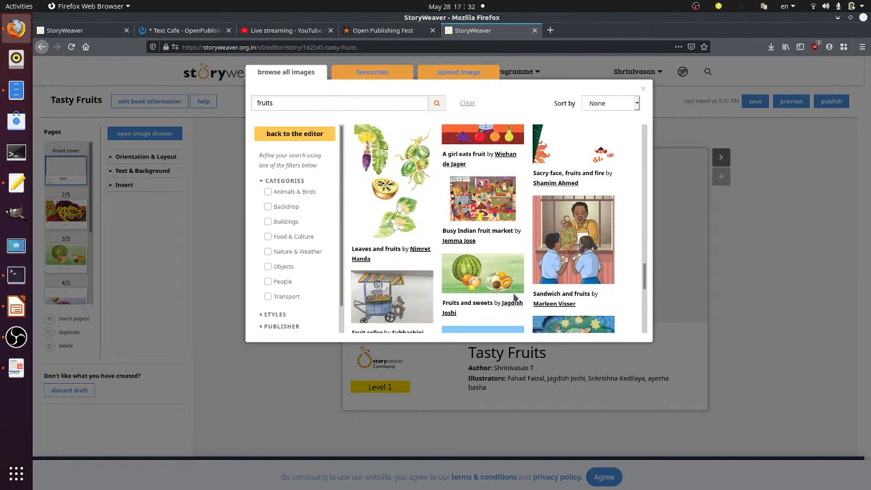
scroll(515, 298, "down", 2)
scroll(514, 298, "down", 2)
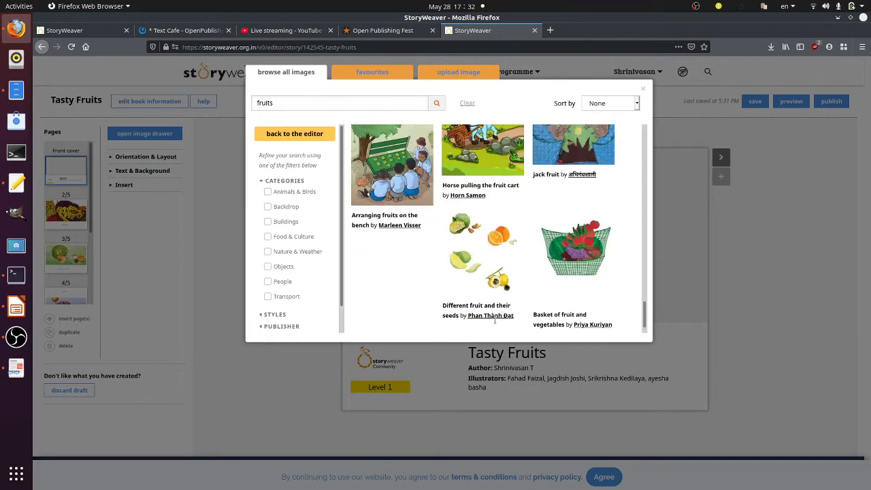
left_click(484, 324)
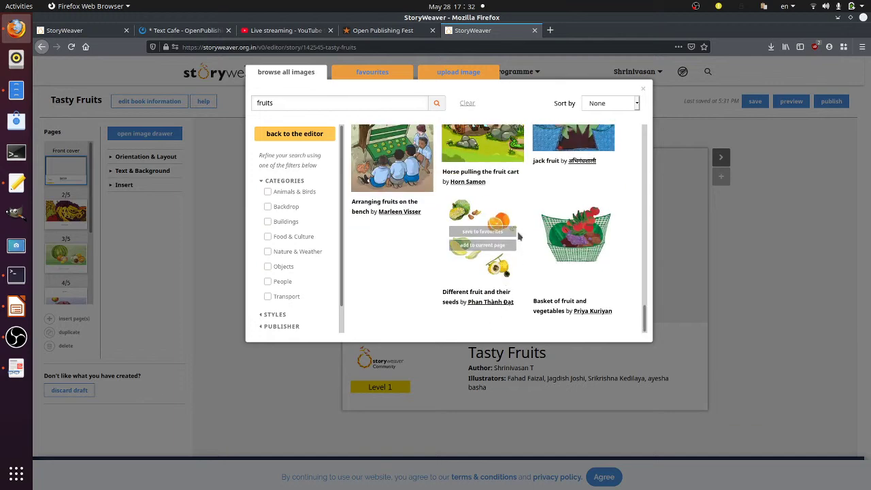
scroll(519, 235, "down", 1)
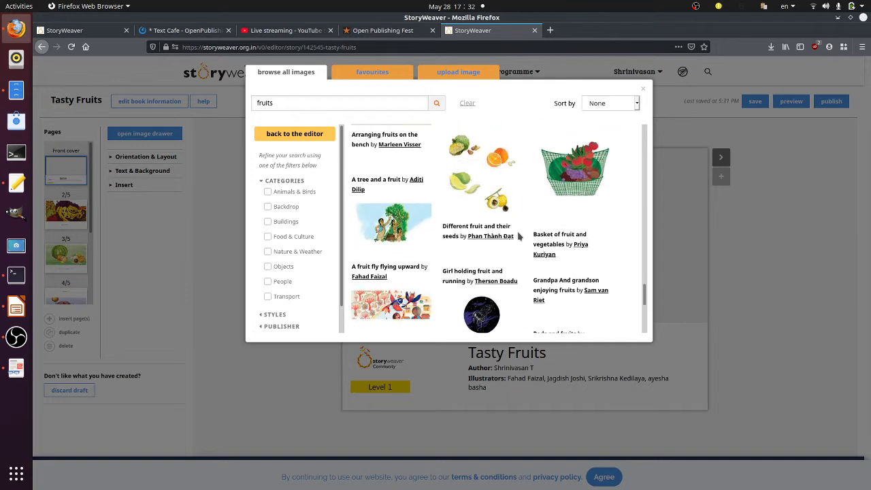
scroll(519, 235, "down", 1)
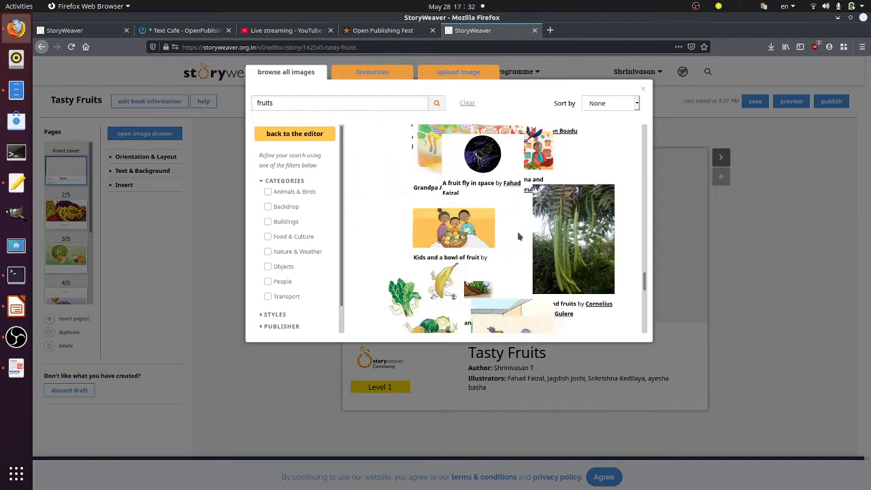
scroll(518, 235, "down", 2)
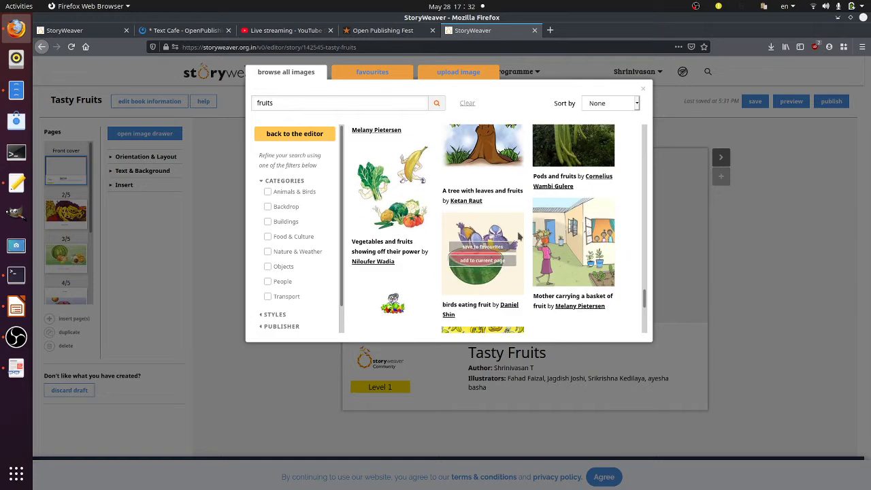
scroll(518, 235, "down", 2)
scroll(518, 236, "down", 1)
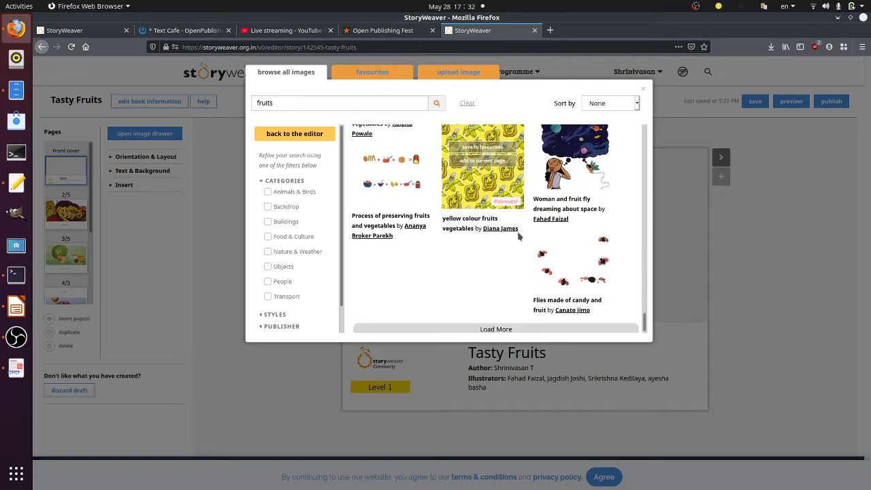
Put the image "A girl eats fruit" on the front cover, cropped to show the row of fruits on the table
scroll(518, 235, "up", 4)
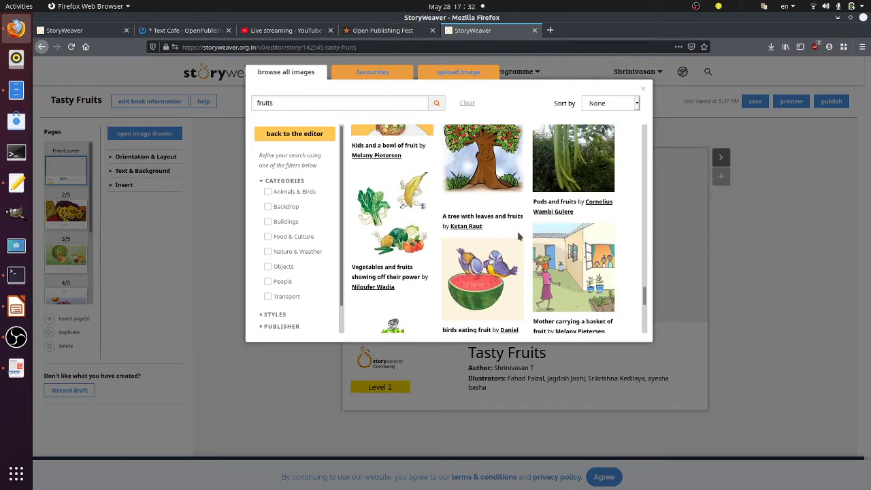
scroll(518, 235, "up", 3)
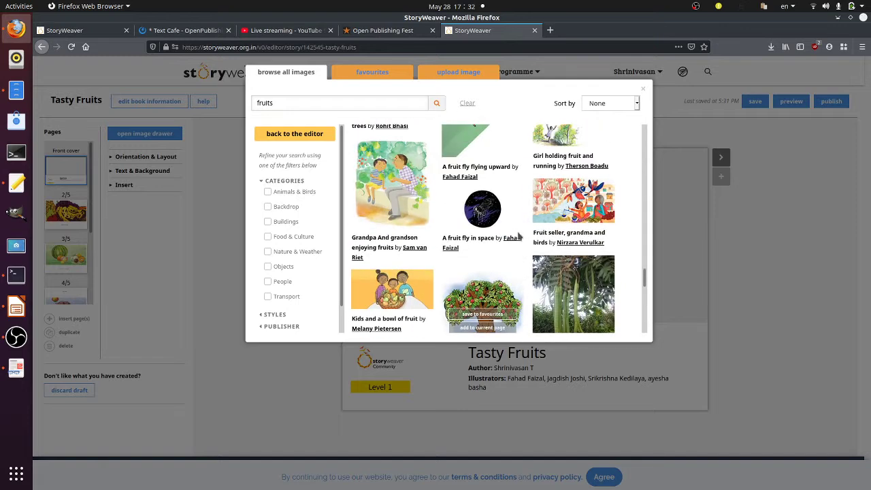
scroll(518, 236, "up", 3)
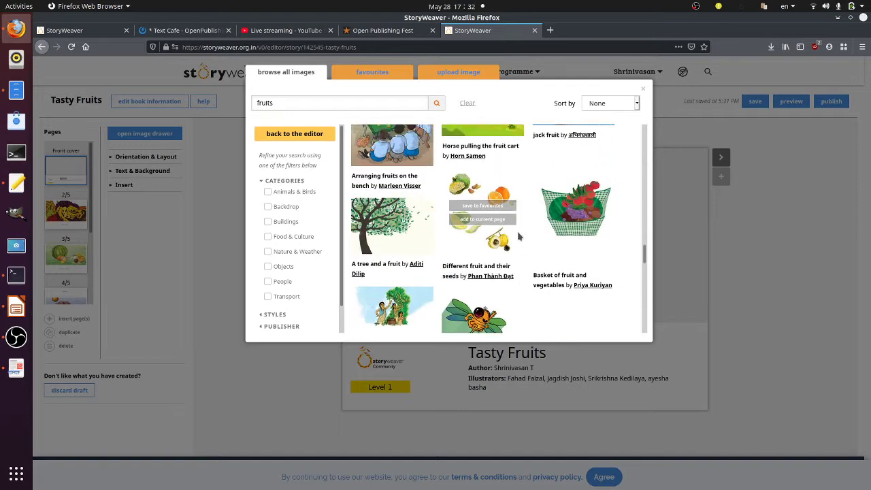
scroll(518, 235, "up", 1)
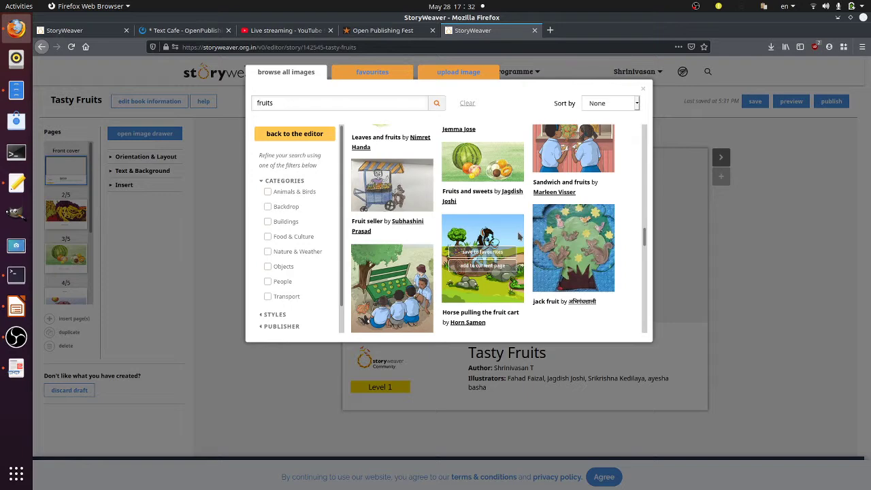
scroll(518, 235, "up", 1)
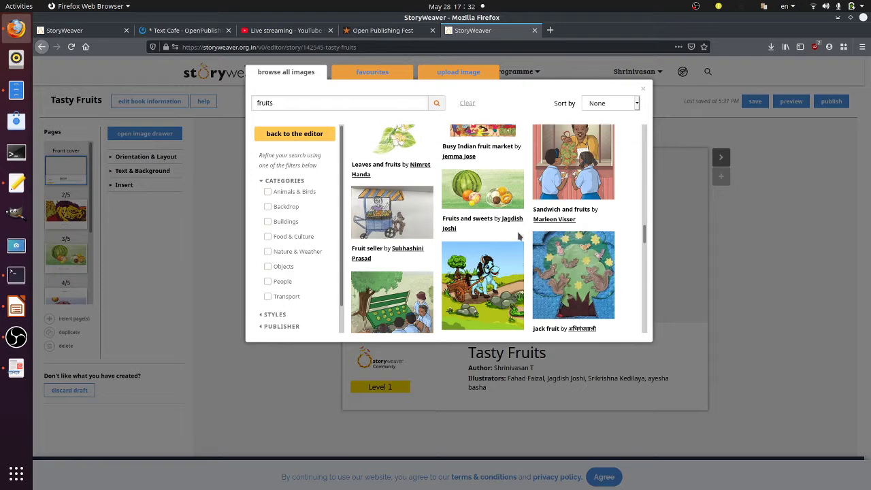
scroll(518, 235, "up", 2)
scroll(518, 236, "up", 1)
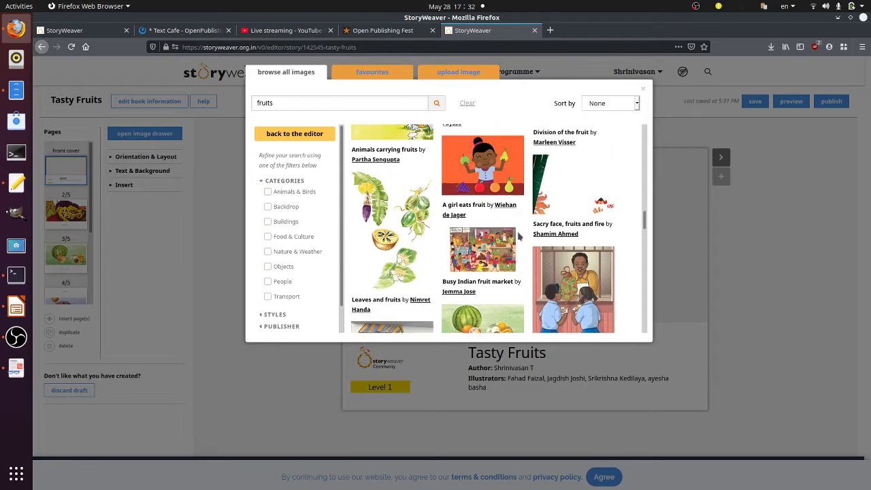
scroll(518, 235, "up", 1)
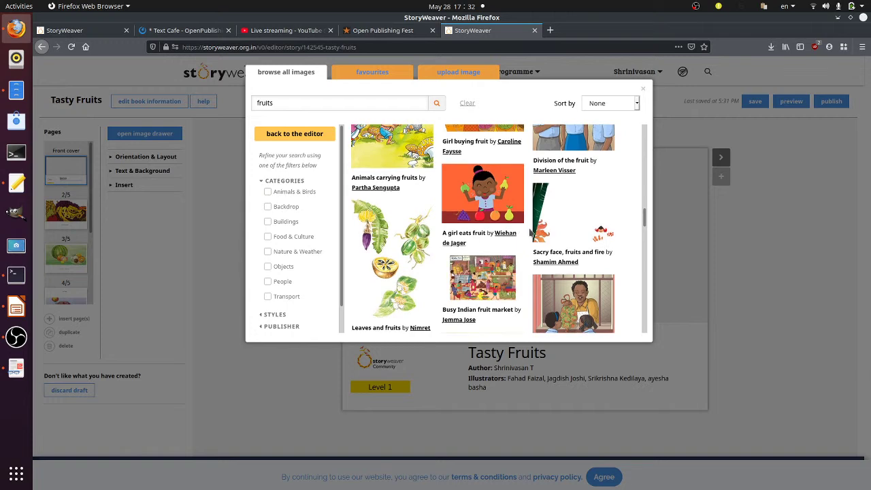
left_click(479, 202)
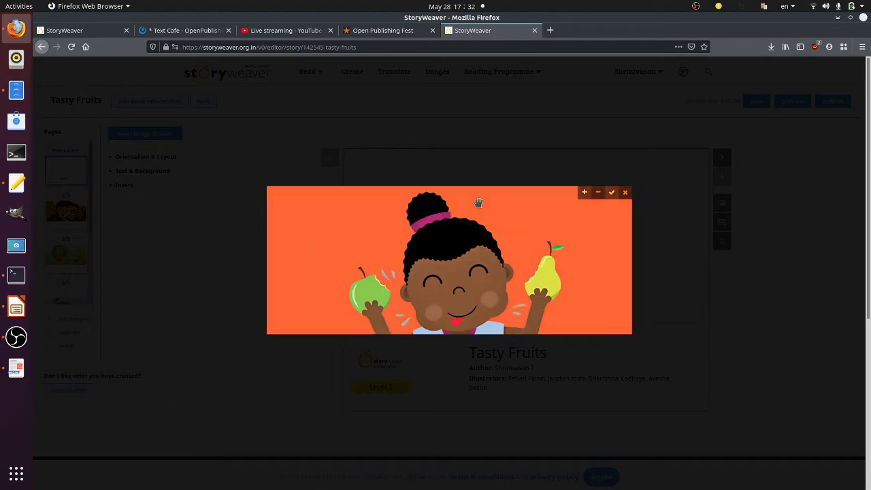
left_click_drag(476, 277, 485, 201)
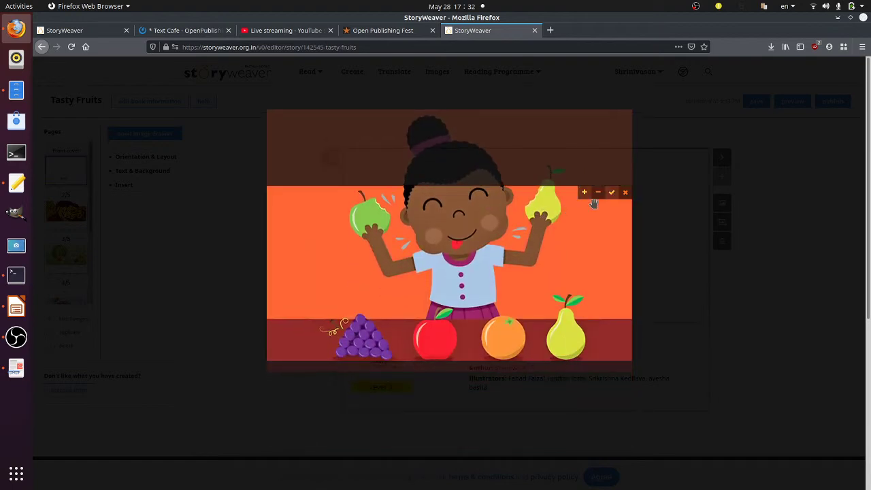
left_click(611, 193)
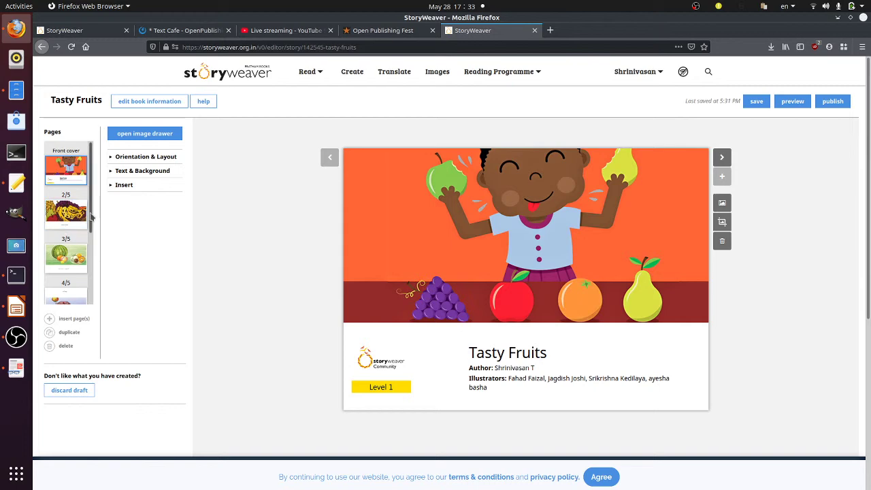
Preview the book and page through it from the front cover past the attributions page to the back cover
left_click(796, 102)
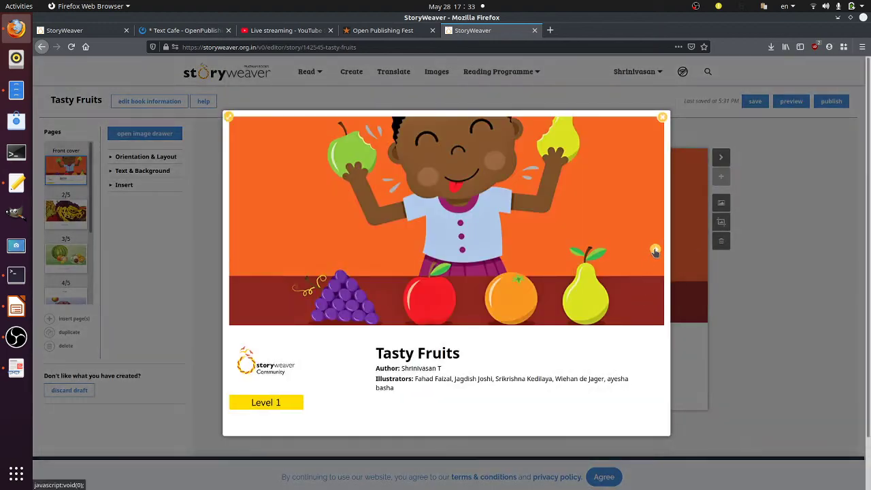
left_click(654, 252)
left_click(654, 251)
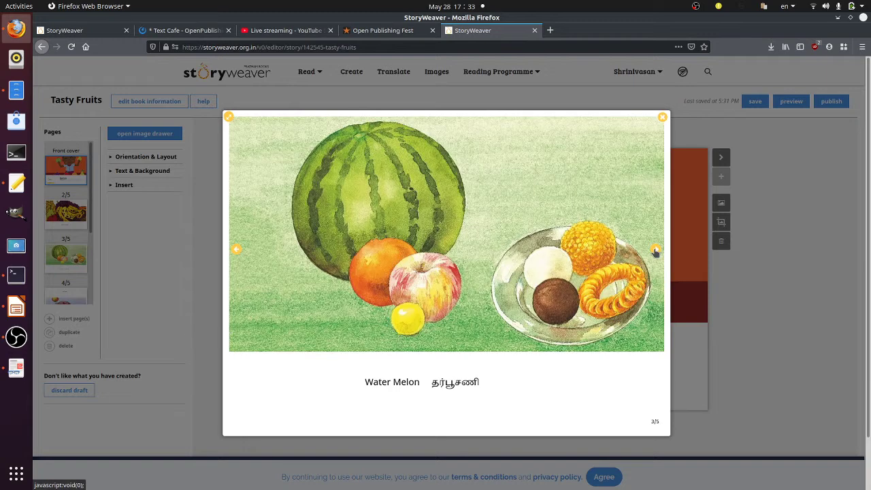
left_click(655, 252)
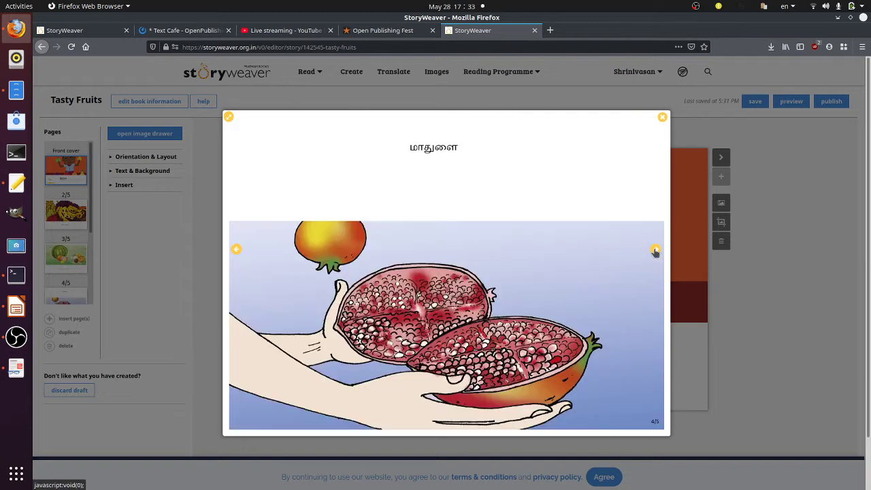
left_click(655, 252)
left_click(655, 252)
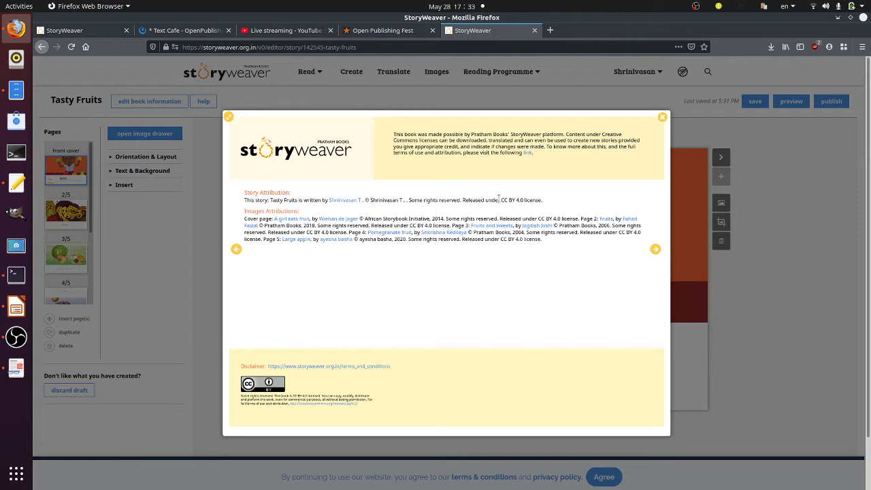
key("Left")
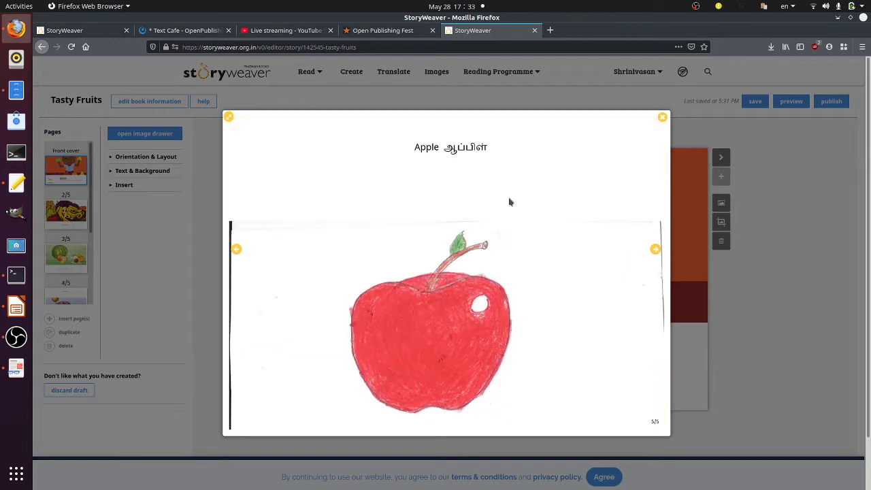
left_click(655, 250)
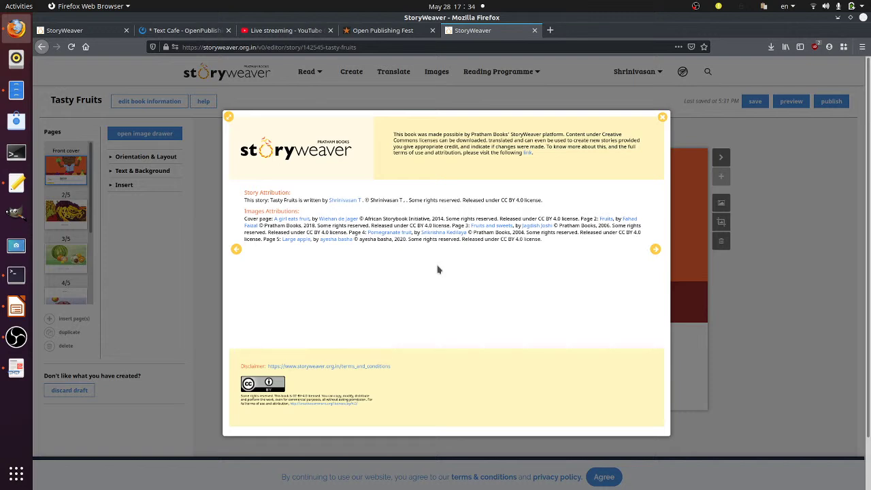
left_click(655, 249)
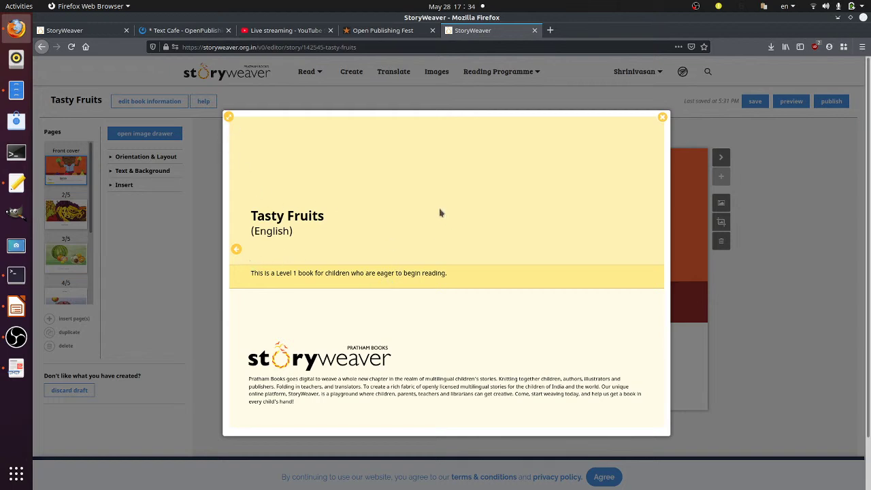
Close the preview, start publishing the book, and approve a story card image framed on the girl and the fruits
left_click(662, 117)
left_click(827, 105)
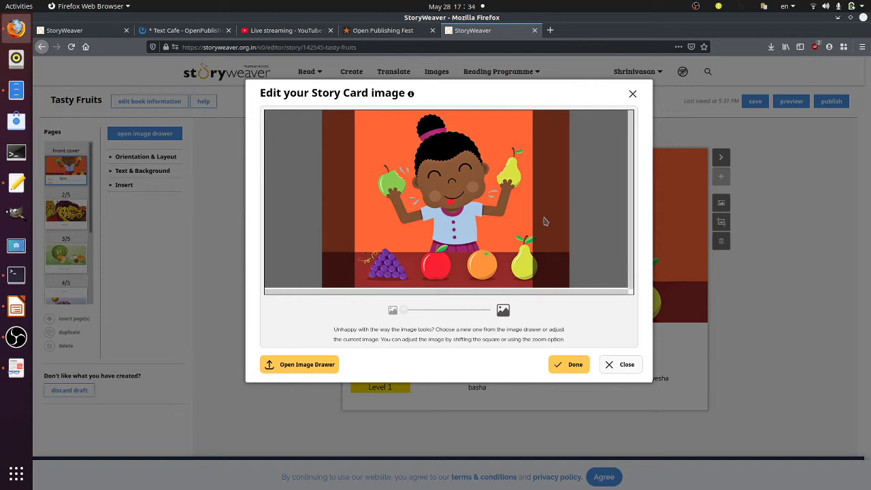
mouse_move(498, 240)
left_mouse_down()
mouse_move(479, 238)
mouse_move(503, 243)
left_mouse_up()
left_click(567, 364)
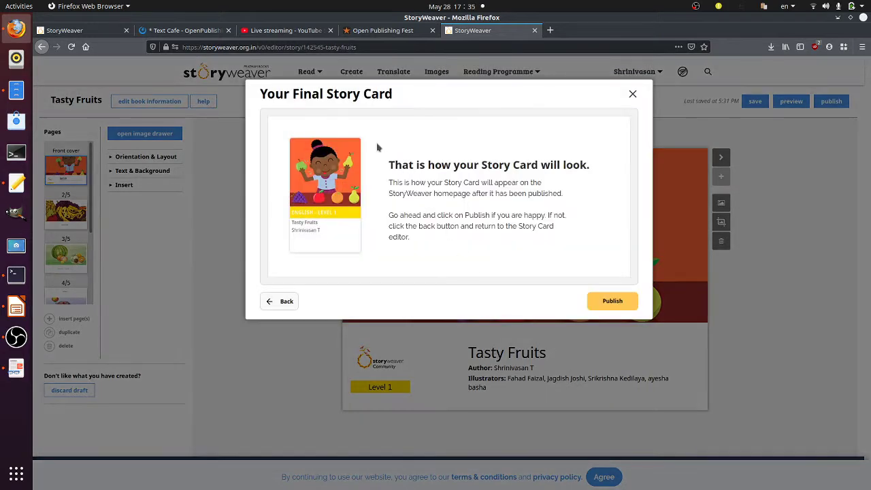
left_click(611, 300)
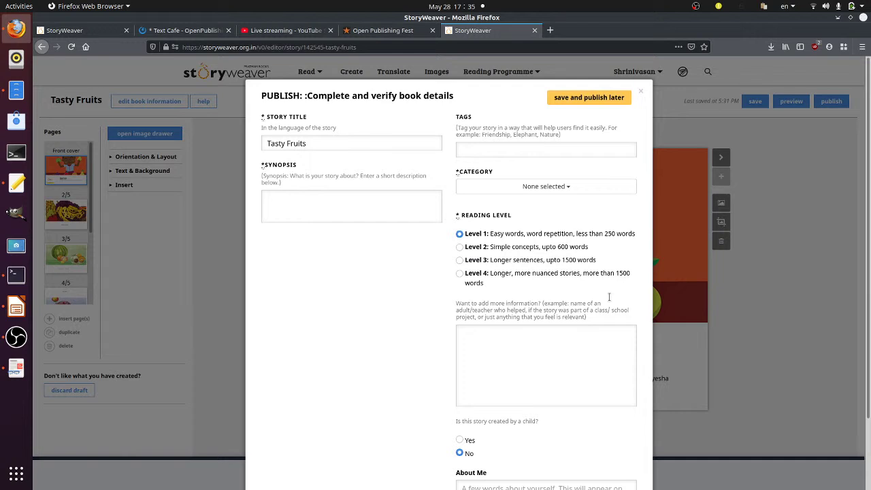
Enter the synopsis "Introduce few fruits" and the tags "fruits, food,food," in the book details
left_click(340, 201)
type("Int")
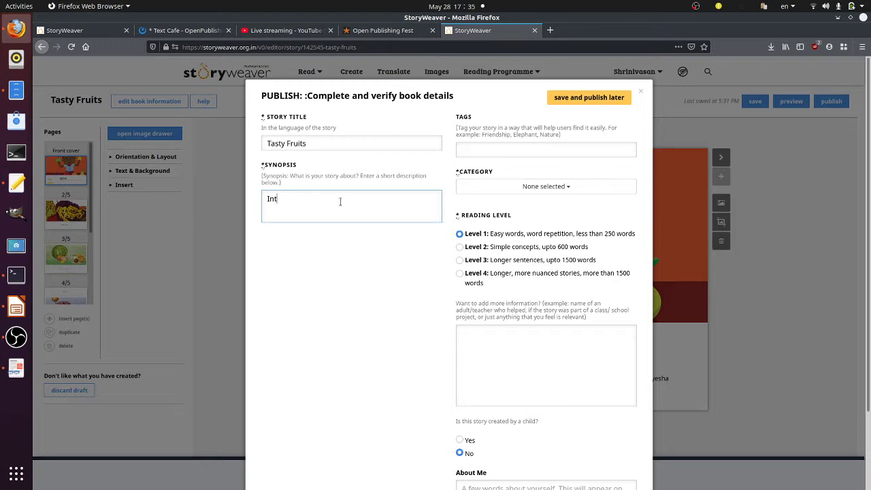
type("roduce few fruits")
left_click(495, 149)
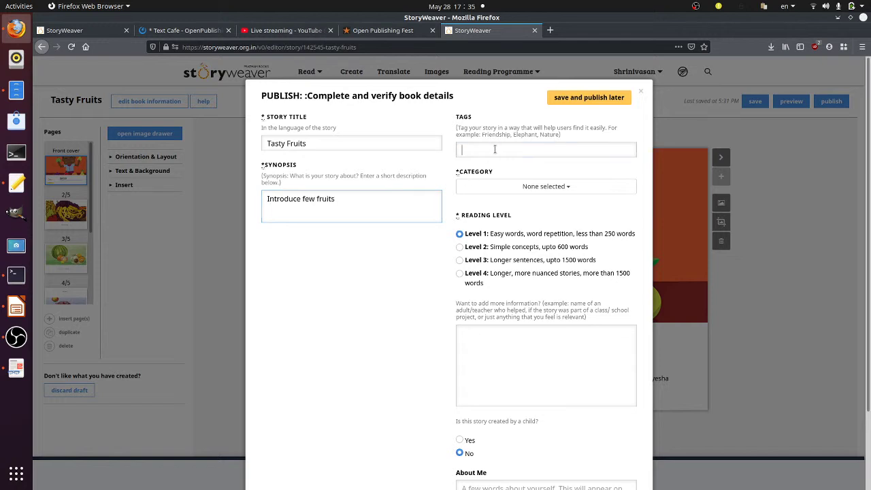
type("fruits, food,")
left_click(496, 170)
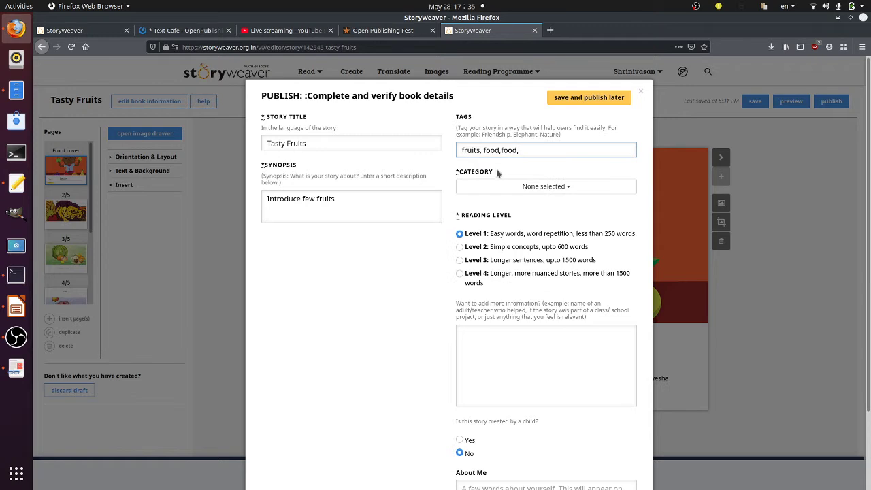
Set the book's category to Flashcards
left_click(503, 187)
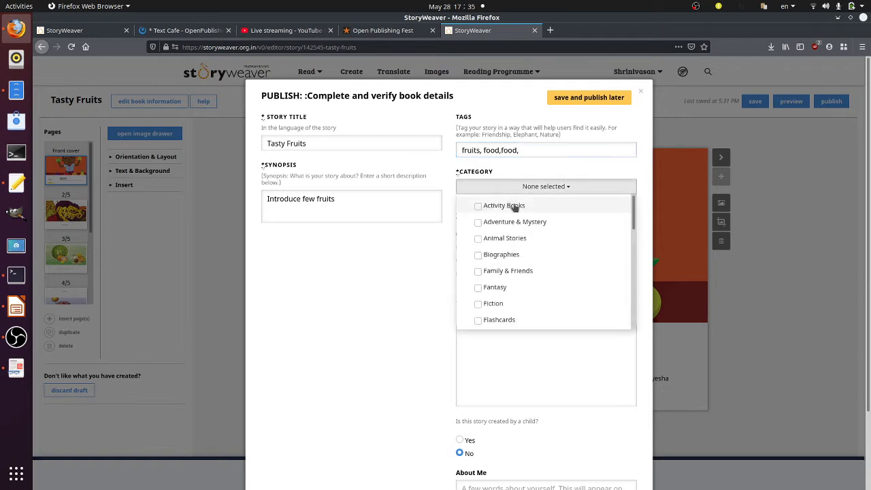
scroll(501, 284, "down", 1)
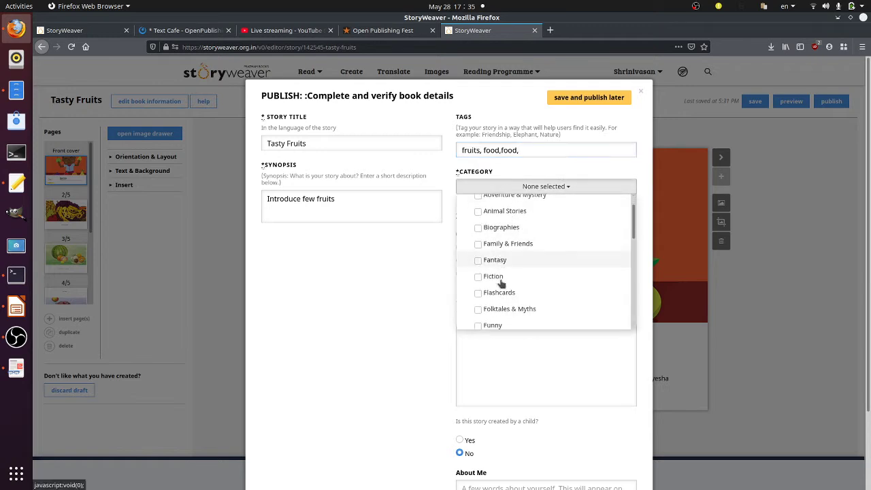
left_click(500, 293)
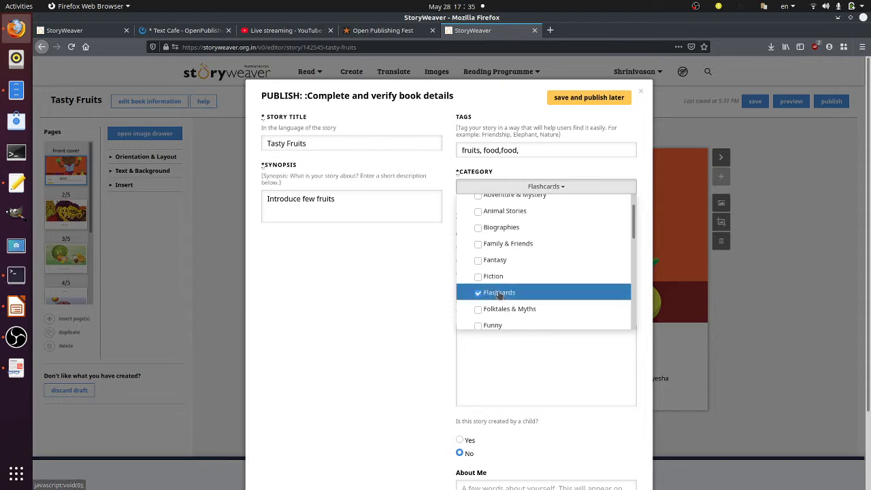
left_click(431, 288)
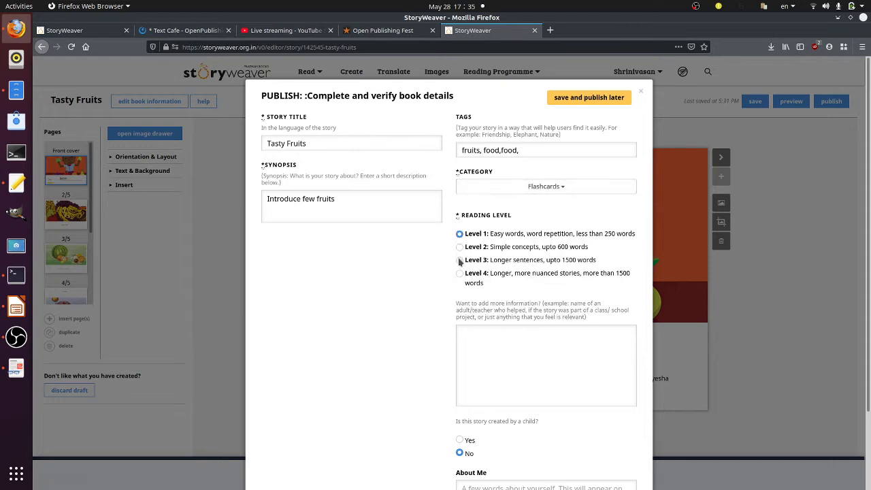
Mark the story as not created by a child and continue to the book cover review
scroll(444, 312, "down", 2)
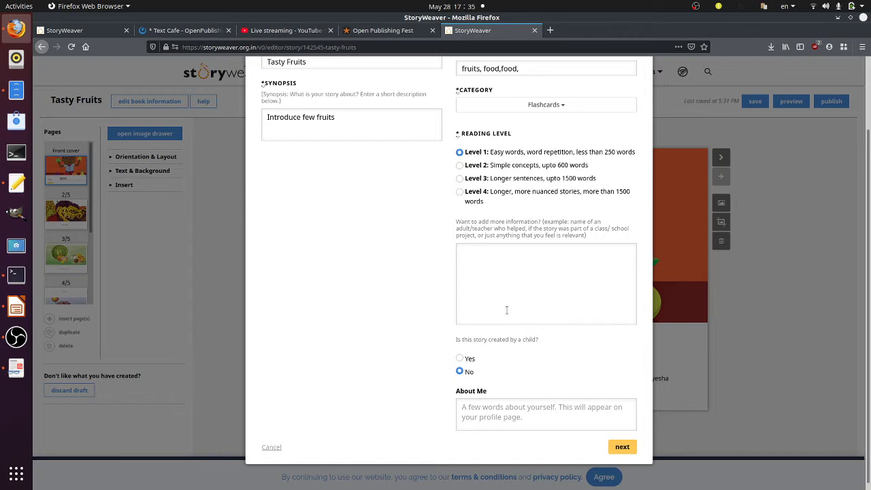
left_click(459, 358)
left_click(459, 373)
scroll(579, 379, "down", 1)
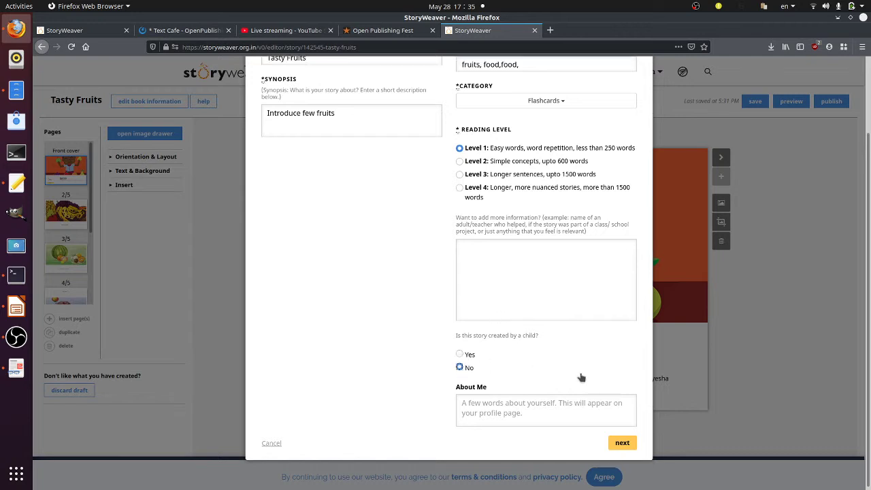
left_click(622, 441)
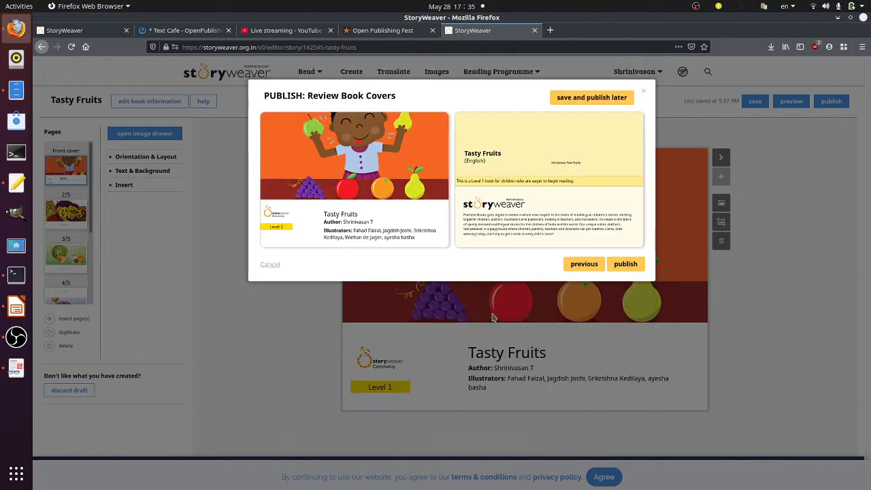
Review the front and back covers and publish the "Tasty Fruits" book
mouse_move(504, 191)
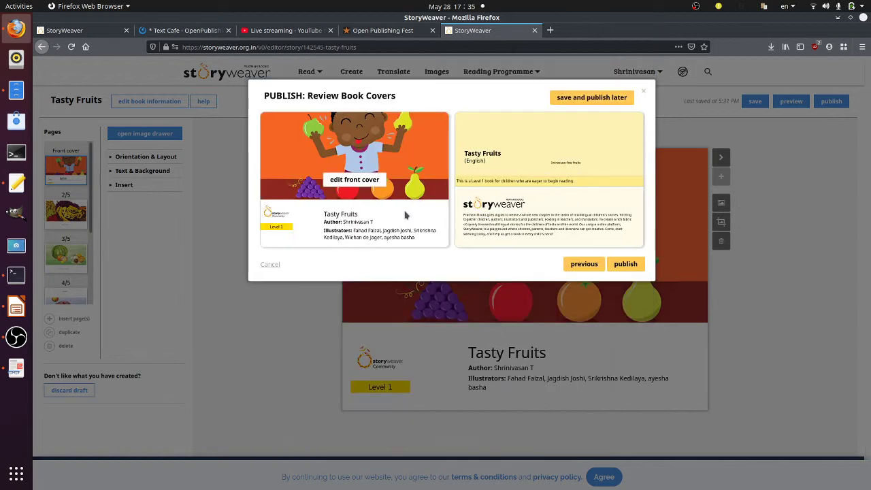
left_click(623, 265)
left_click(627, 266)
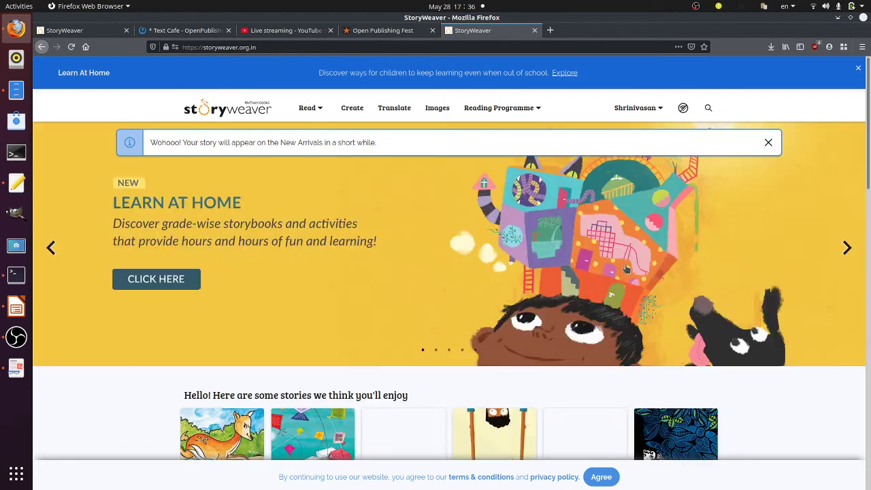
Look through the home page from the recommended and featured stories down to the handpicked lists and the blog section
scroll(683, 263, "down", 4)
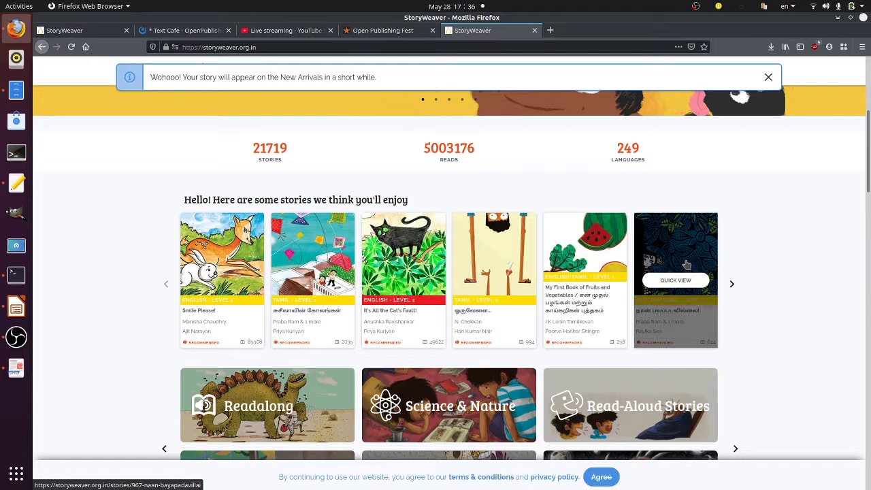
scroll(791, 278, "down", 5)
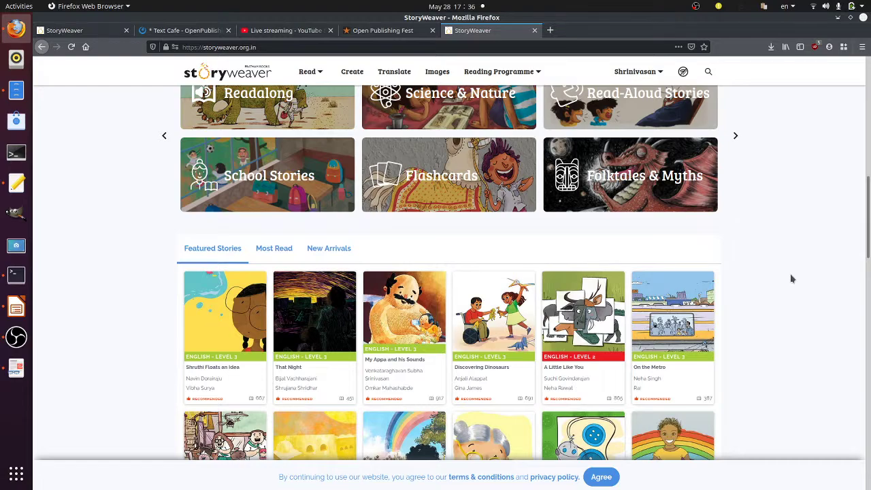
scroll(791, 278, "down", 2)
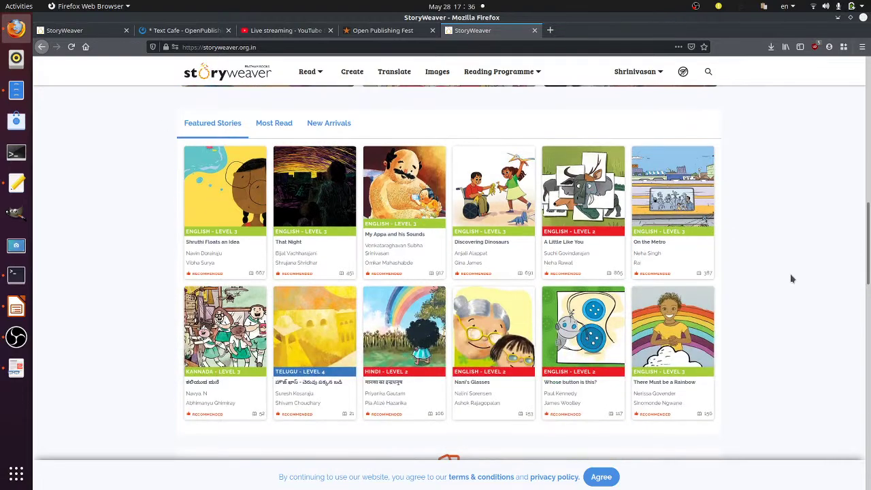
scroll(791, 279, "up", 10)
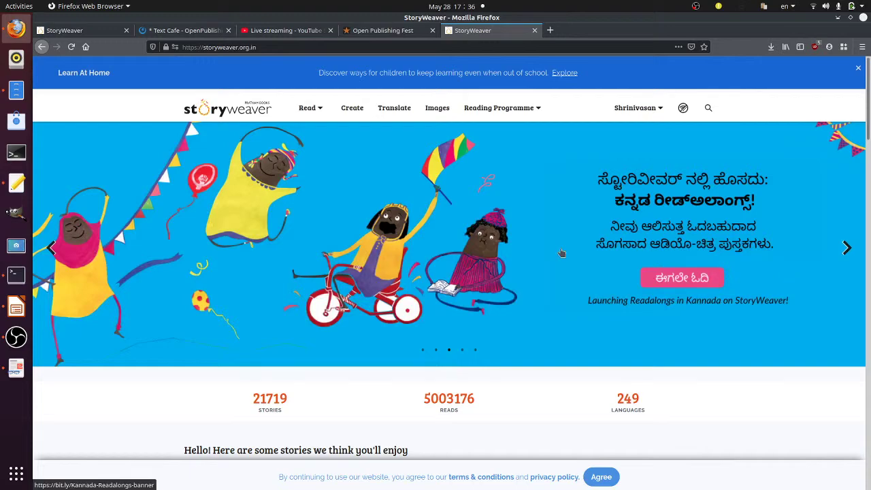
scroll(538, 251, "down", 5)
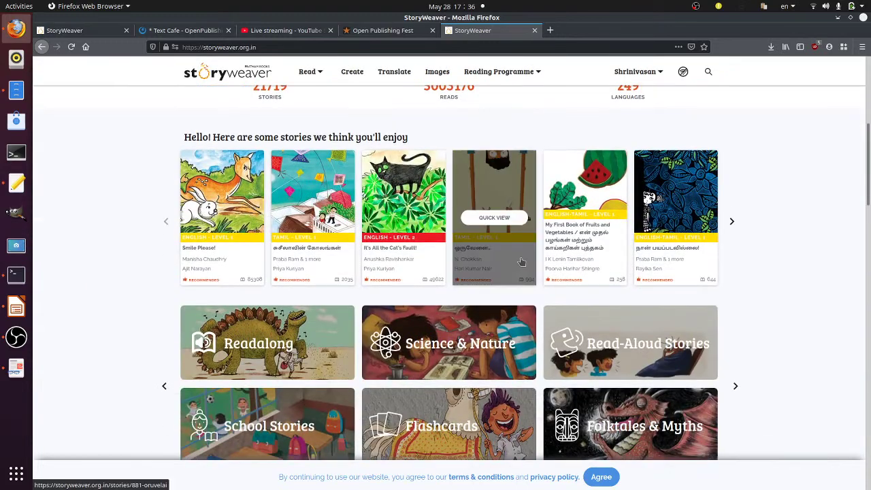
scroll(521, 262, "up", 5)
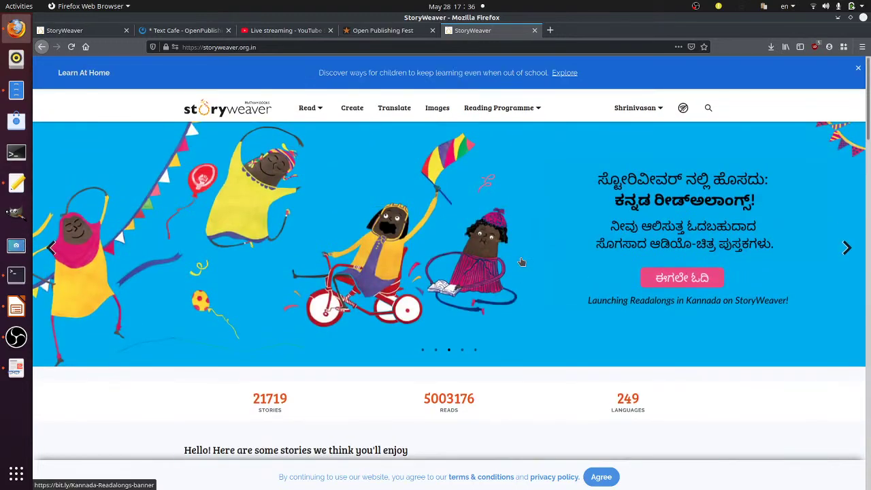
scroll(521, 261, "down", 12)
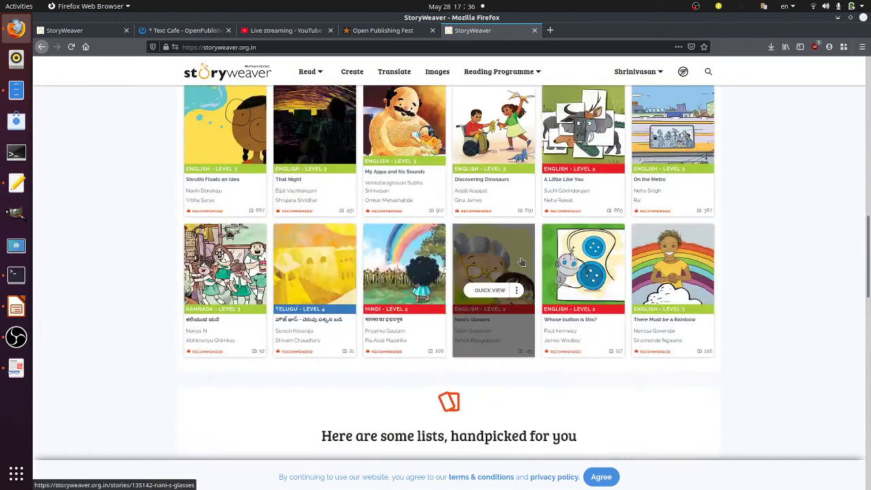
scroll(521, 262, "down", 2)
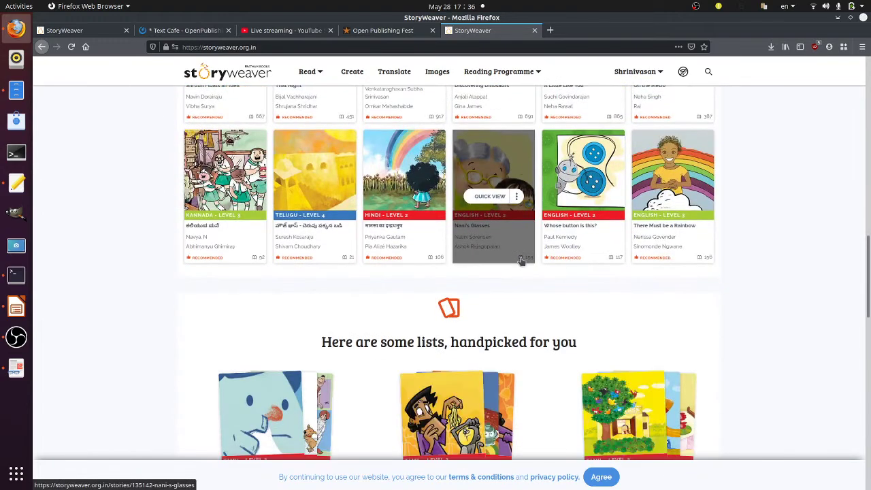
scroll(521, 261, "down", 5)
scroll(521, 262, "down", 4)
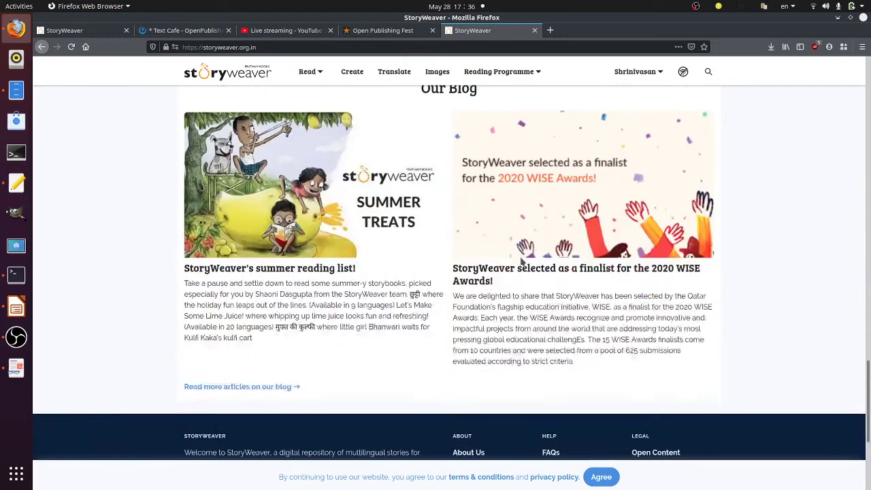
left_click(308, 72)
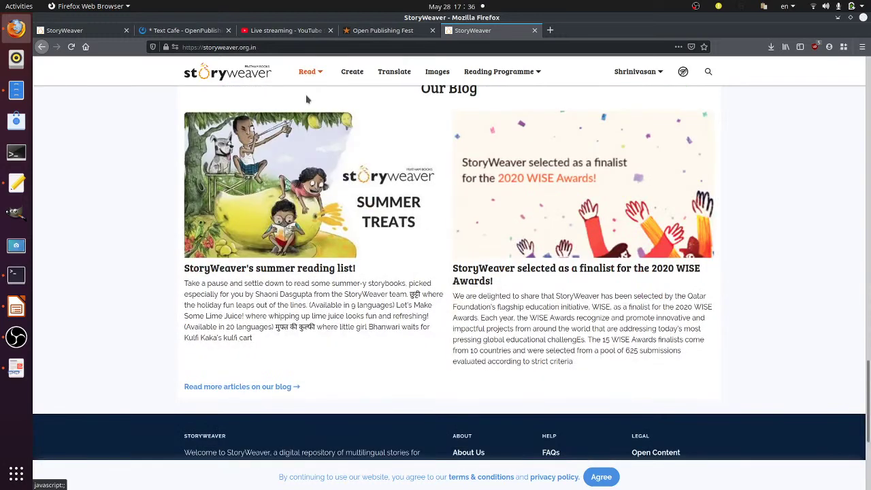
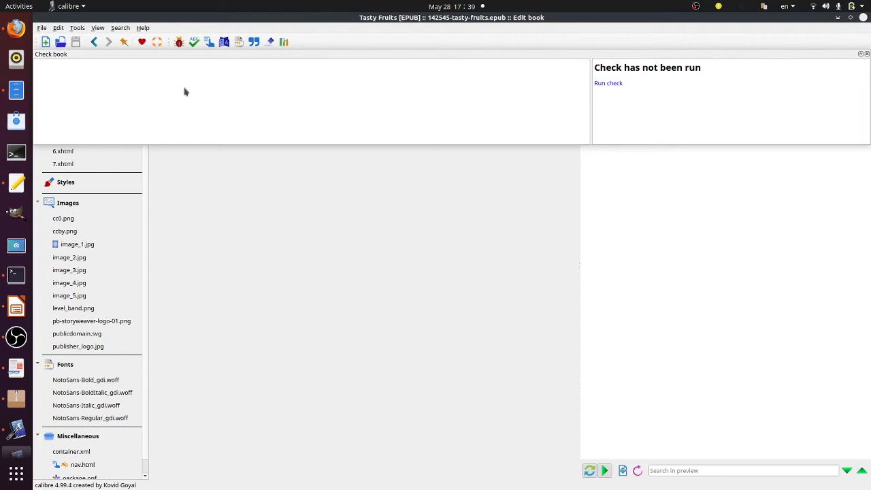
Quit calibre's book editor showing the "142545-tasty-fruits.epub" file and return to the StoryWeaver Translator page
left_click(41, 27)
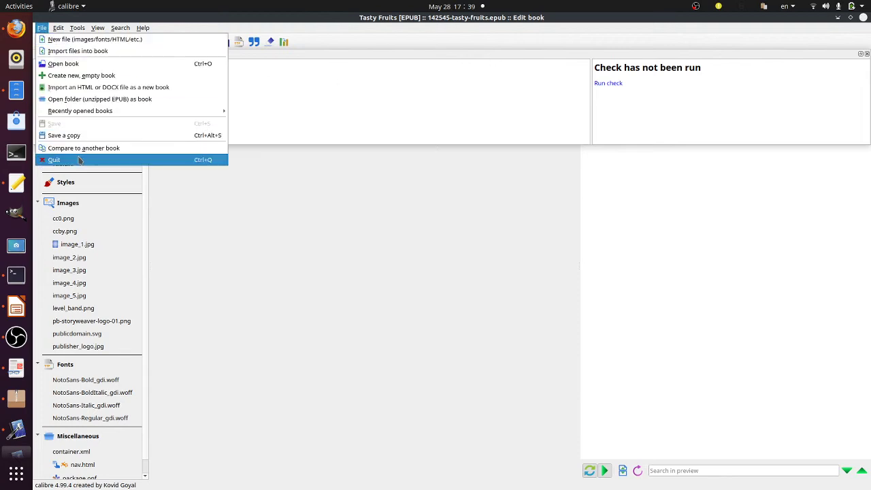
key("Escape")
left_click(42, 30)
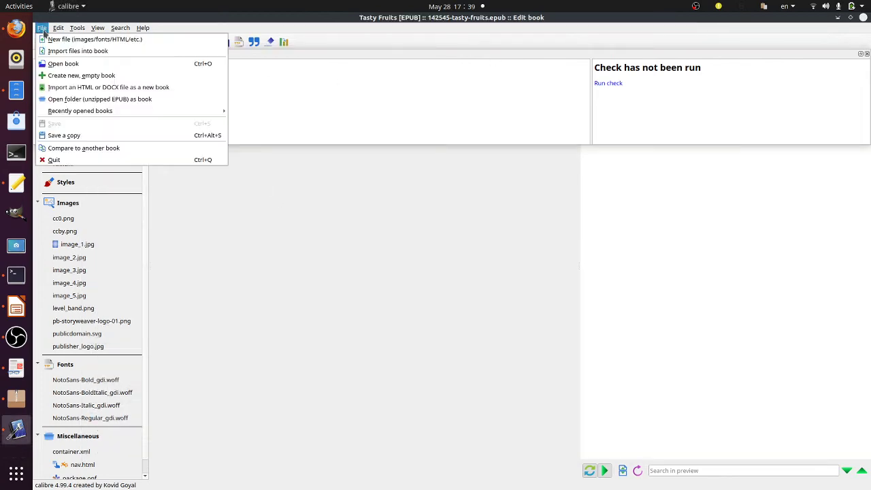
left_click(78, 160)
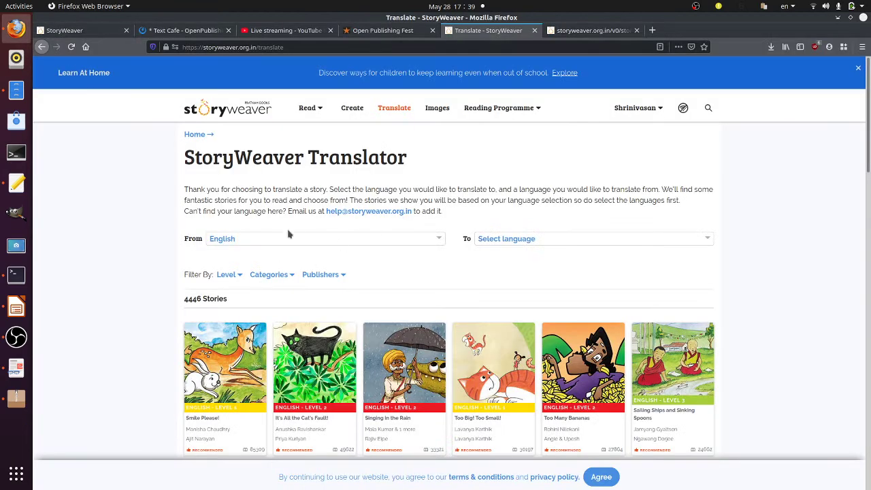
Set the target language for story translation to Tamil, with English as the source
left_click(500, 238)
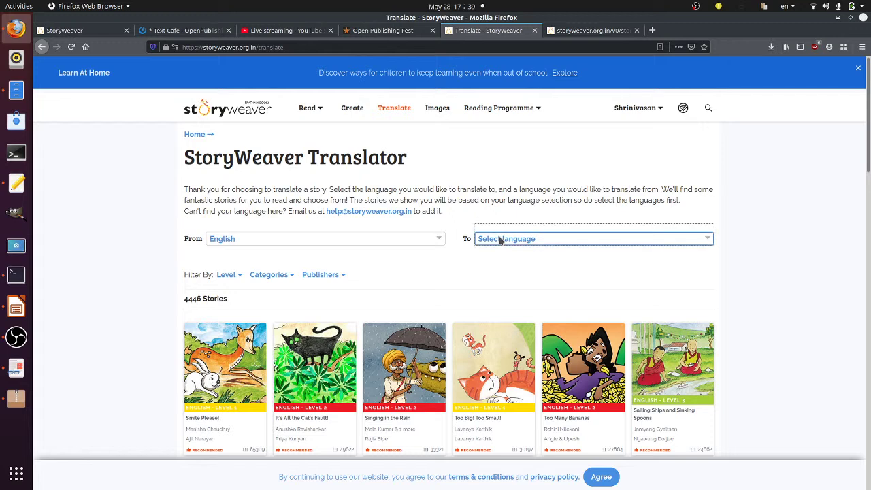
left_click(499, 269)
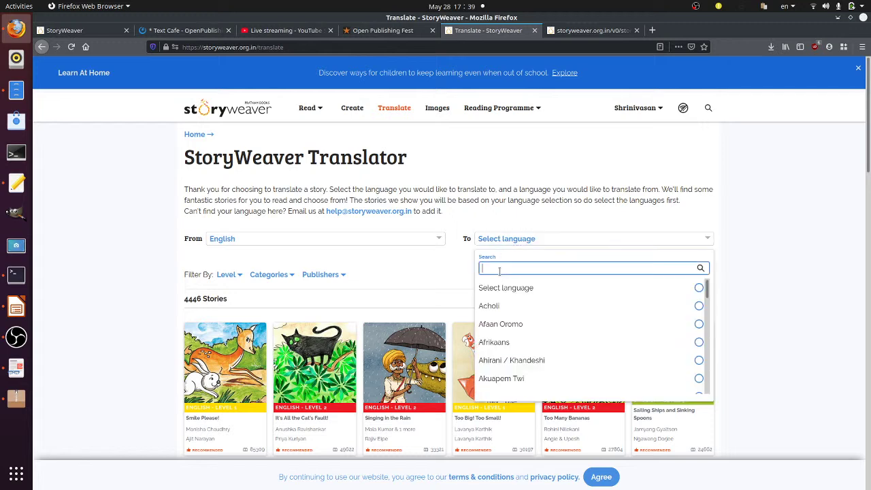
type("tam")
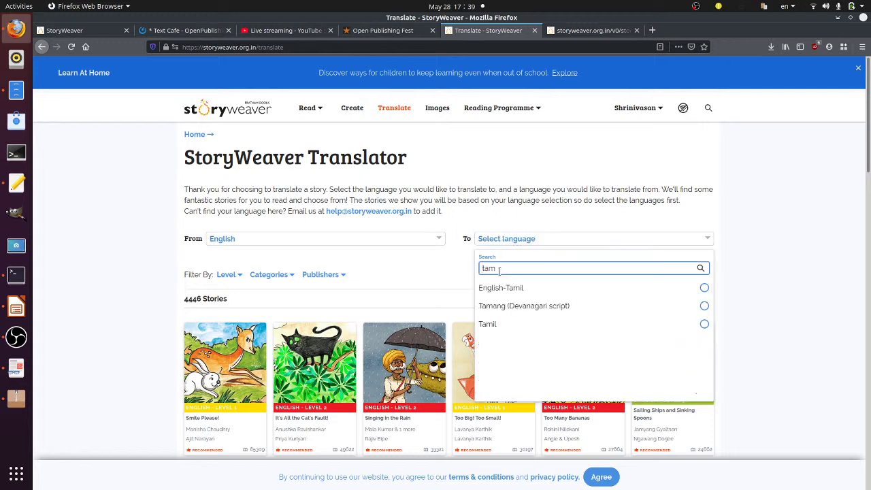
left_click(501, 324)
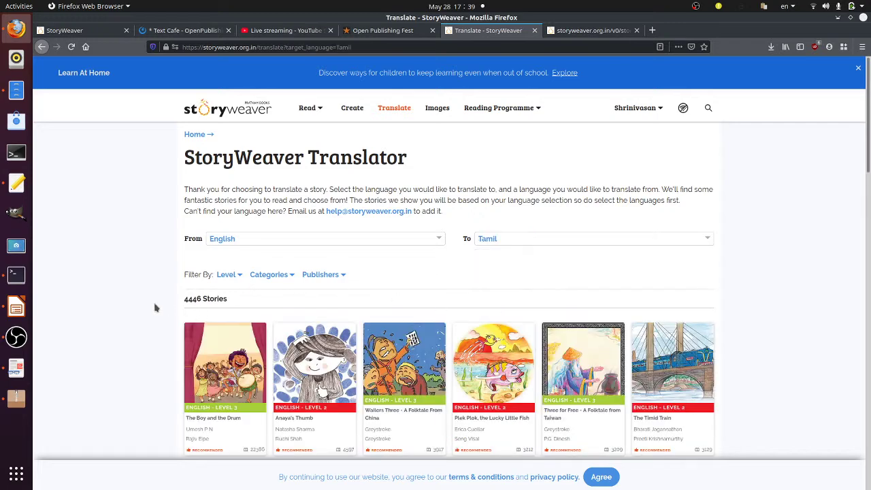
Filter the English stories available for Tamil translation to Level 1
scroll(155, 307, "down", 2)
scroll(168, 275, "up", 1)
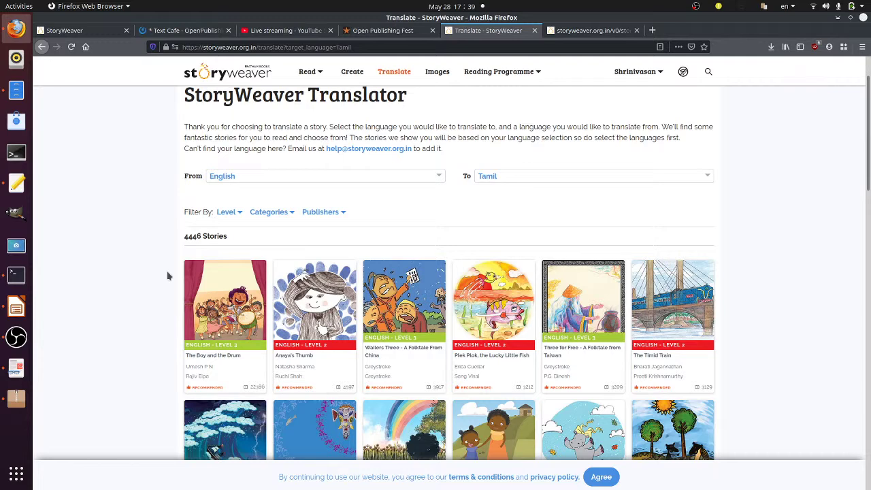
left_click(229, 213)
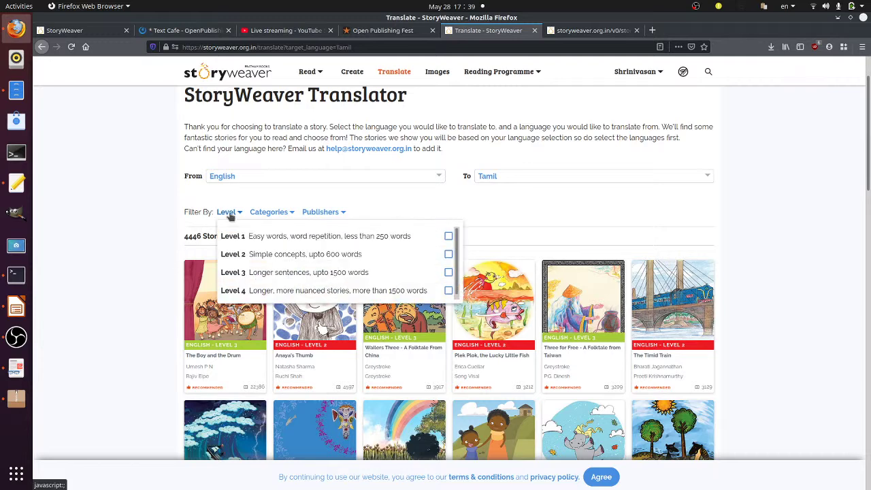
left_click(247, 236)
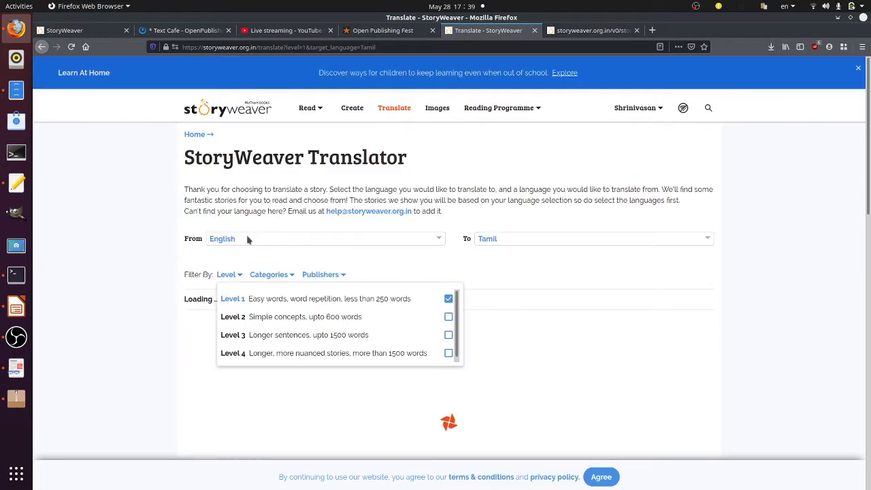
left_click(155, 307)
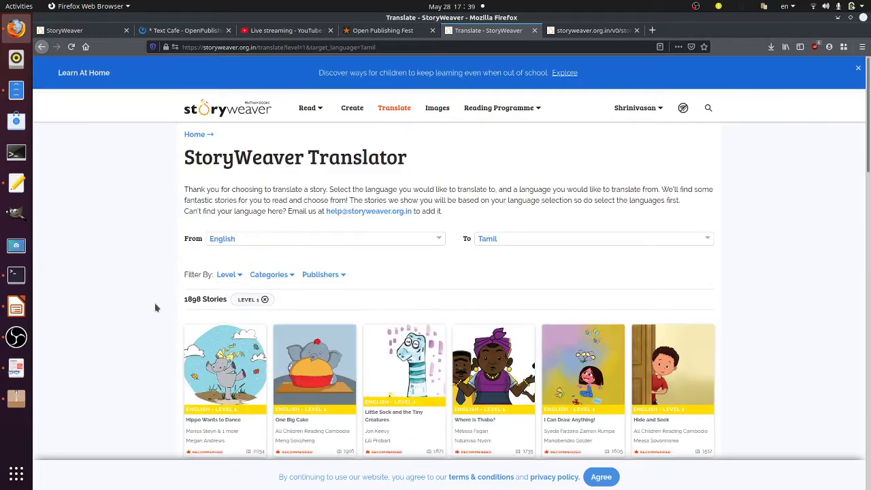
Browse the Level 1 stories, start translating "Hide and Seek", and dismiss the dictionary and translation feature introduction
scroll(155, 308, "down", 2)
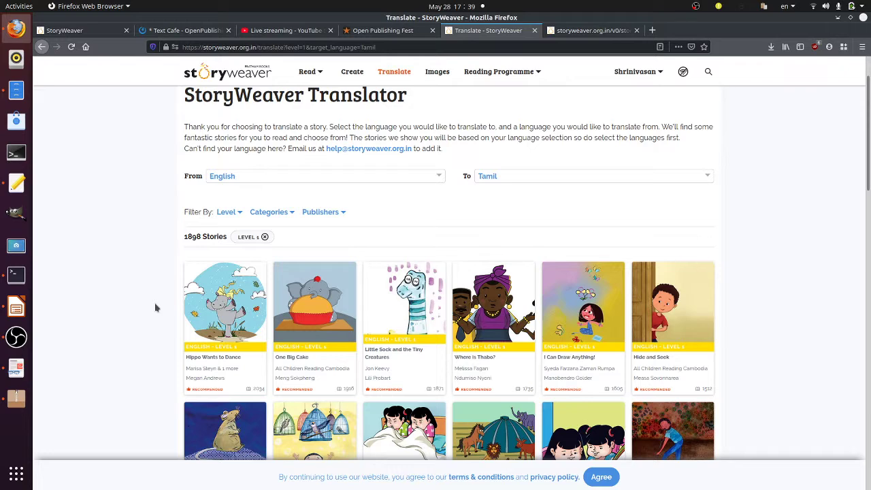
scroll(182, 311, "down", 2)
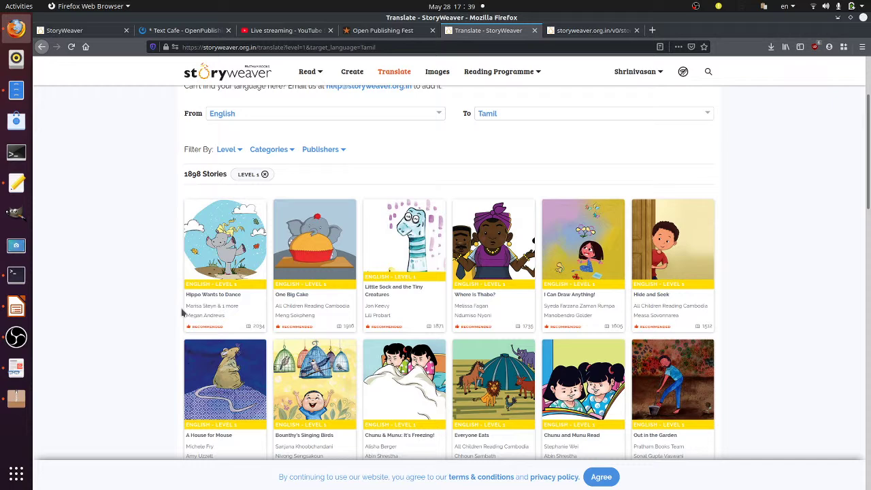
scroll(182, 311, "down", 4)
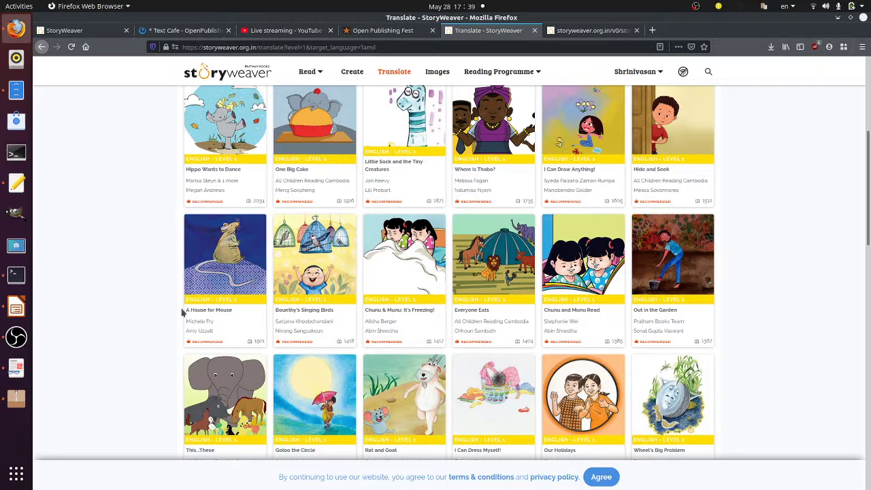
scroll(182, 312, "up", 1)
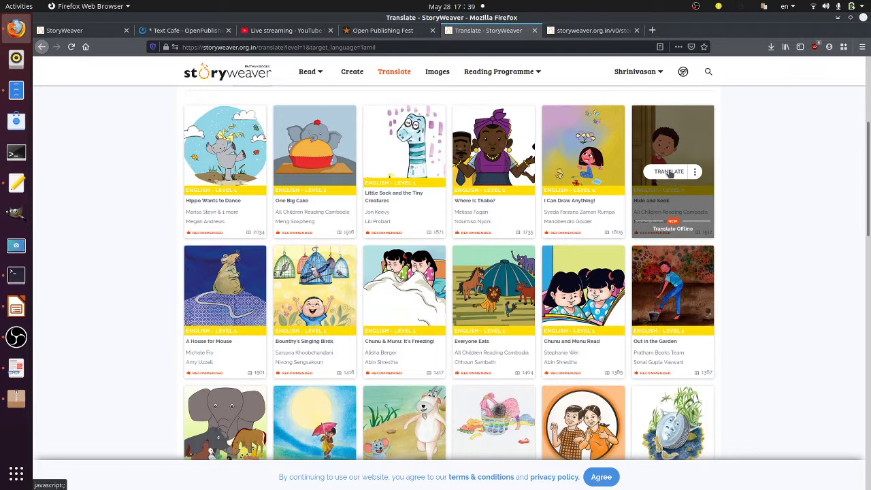
left_click(714, 213)
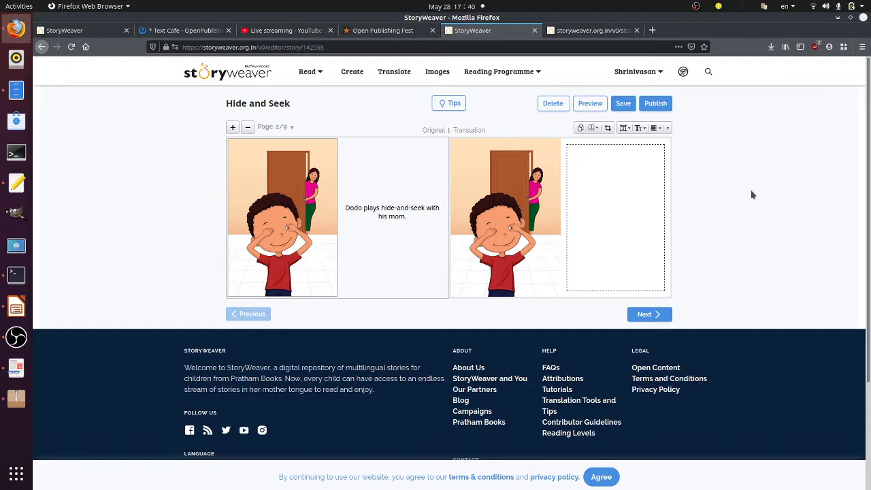
left_click(633, 218)
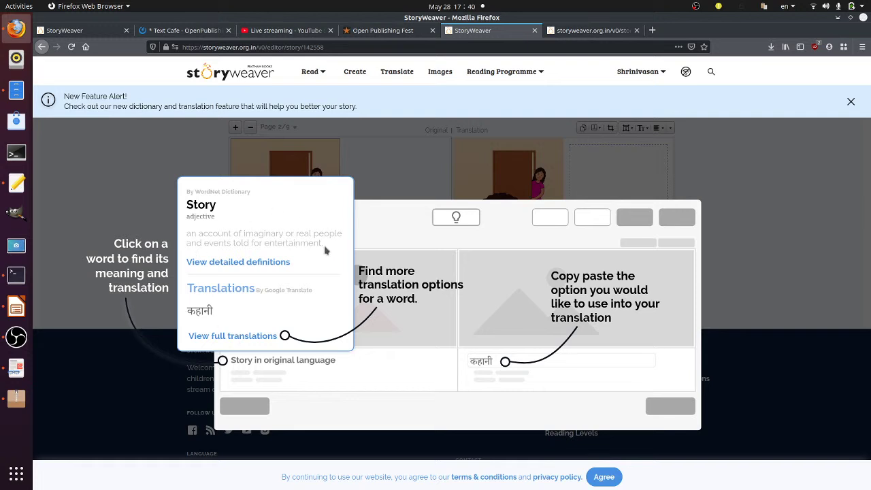
left_click(770, 208)
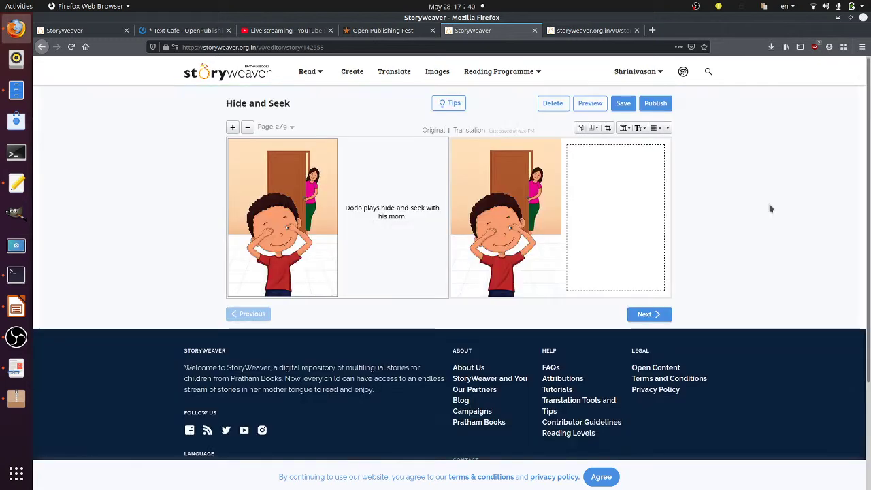
Look up "Dodo" in page 2's original text and copy its Tamil translation into the page's translation box
double_click(355, 215)
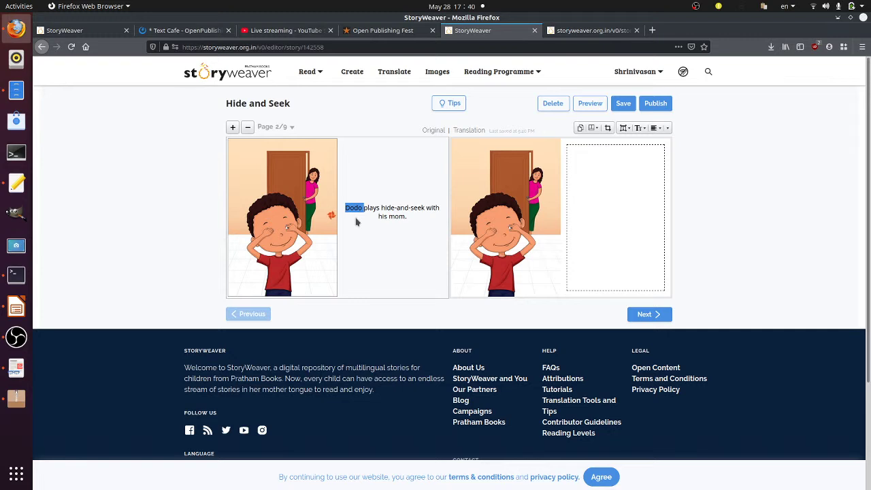
double_click(226, 295)
key("ctrl+c")
left_click(590, 215)
key("ctrl+v")
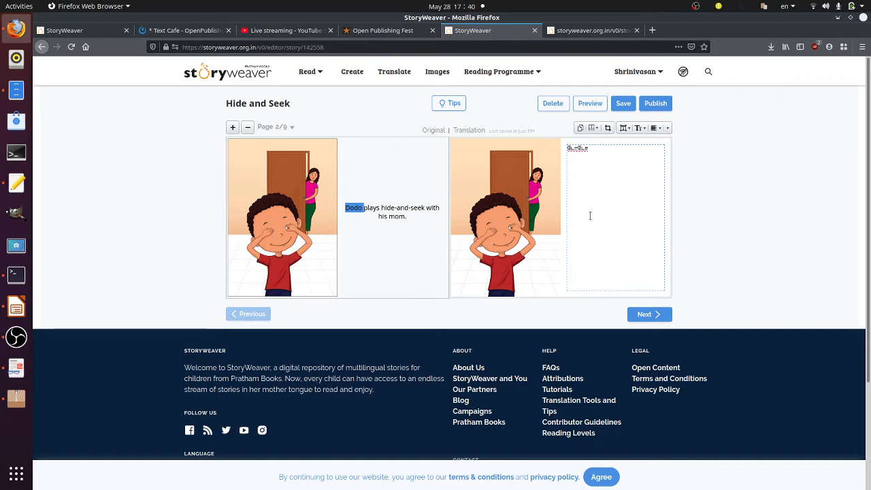
Switch to Tamil input and complete the page 2 translation as "டோடோ அம்மாவுடன் ஒளிந்து விளையாடுகிறான்"
key("super+space")
key("BackSpace")
type("டன் ஒ")
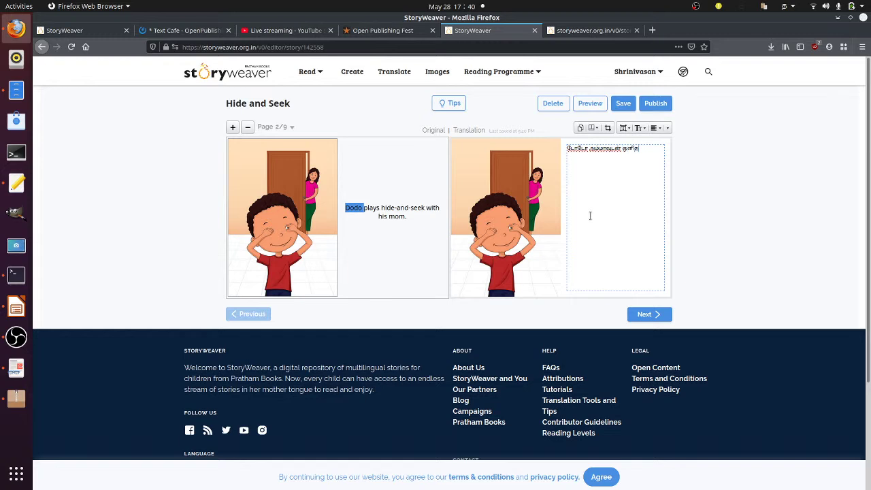
type("ளிந்து விளையாடுகிறான்")
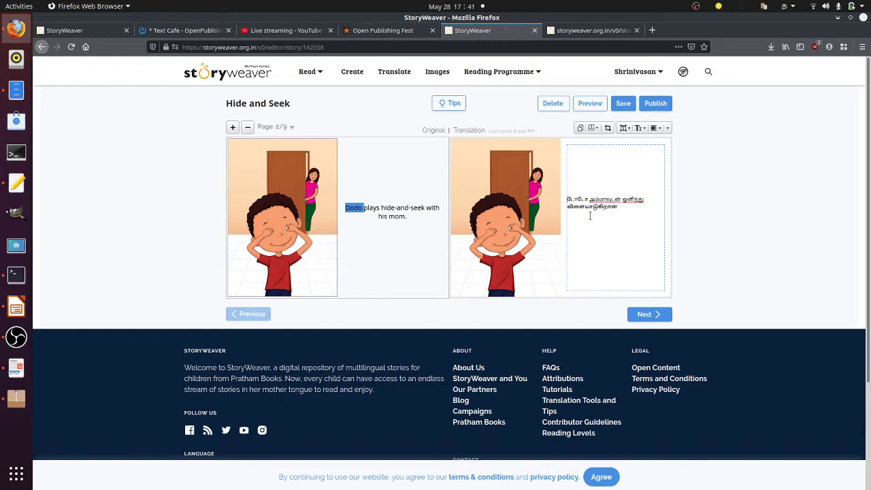
Go to page 3 and enter the translation "அவன் ஏழு கூடைகளைப் பார்க்கிறான்"
left_click(648, 315)
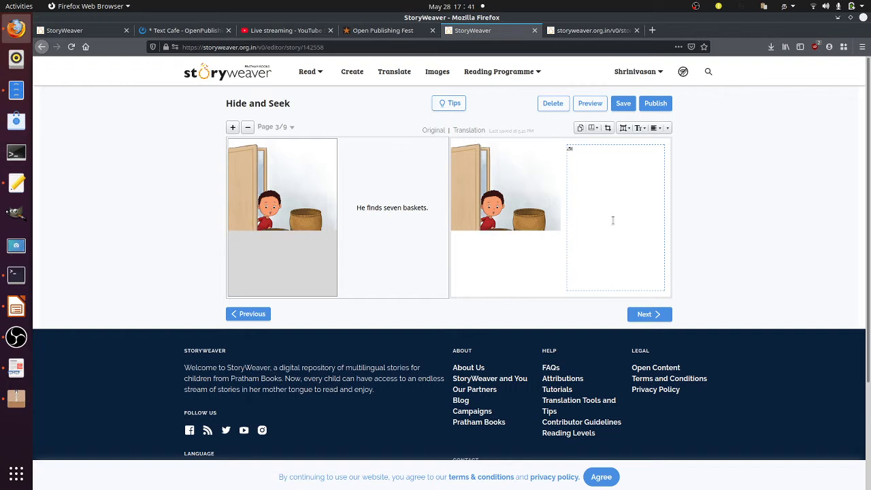
type("ஏழு கூடைகளை")
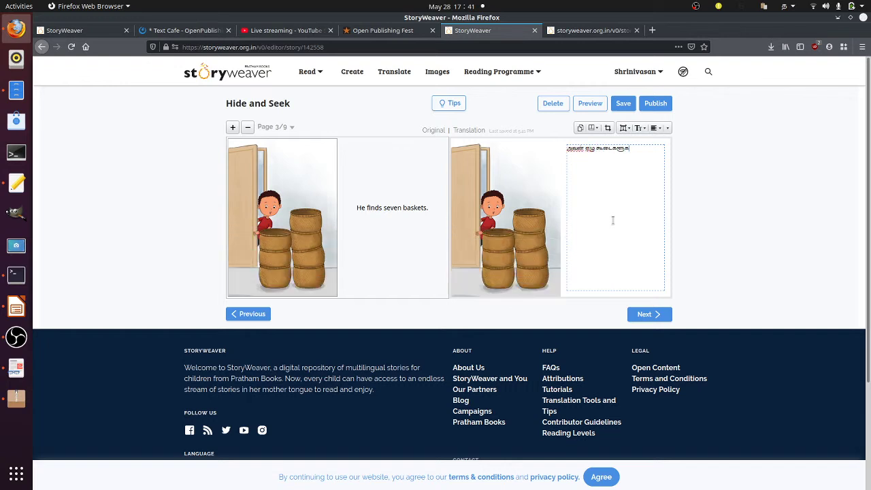
type("க்")
type(" பா")
key("BackSpace")
type("ர்க்கிறான்")
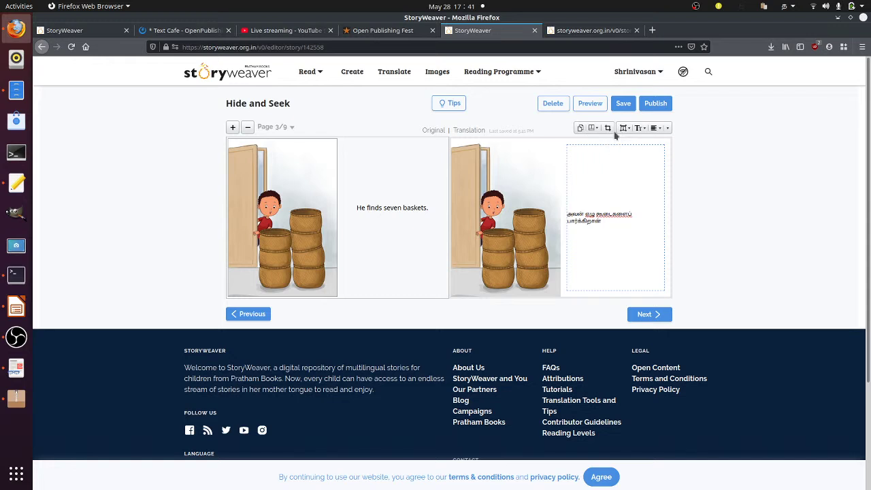
Centre the Tamil text on page 3 and set its font size to Largest
left_click(639, 133)
left_click_drag(622, 223, 566, 211)
left_click(659, 129)
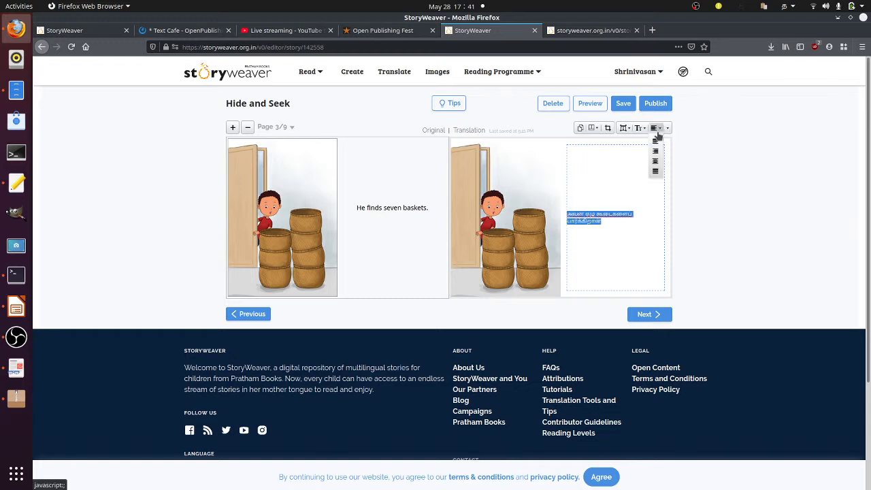
left_click(655, 152)
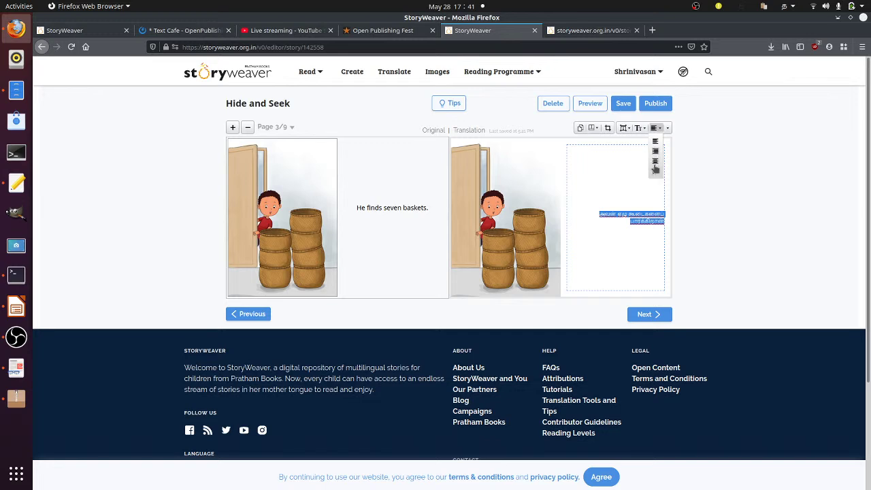
left_click(655, 163)
left_click(655, 170)
left_click(657, 128)
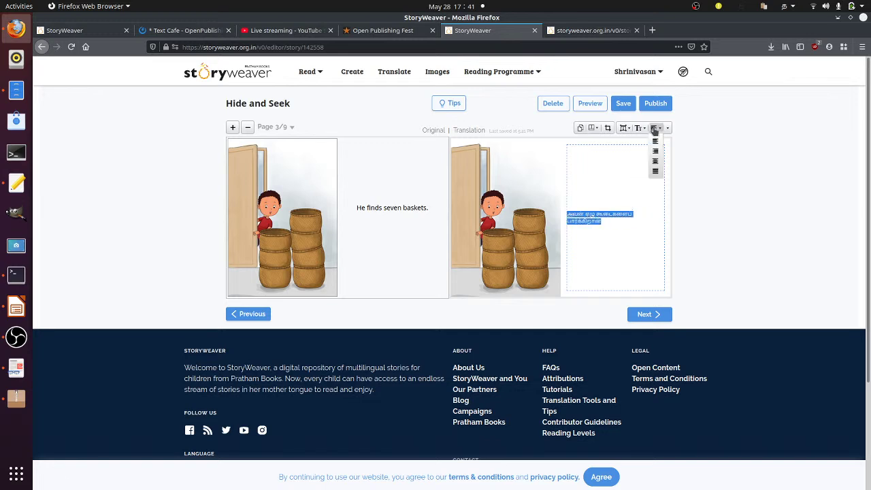
left_click(655, 164)
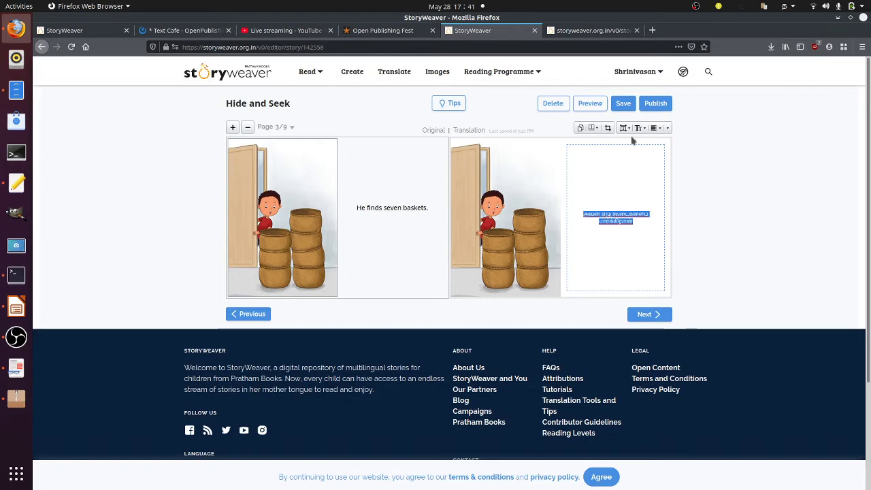
left_click(640, 128)
left_click(644, 166)
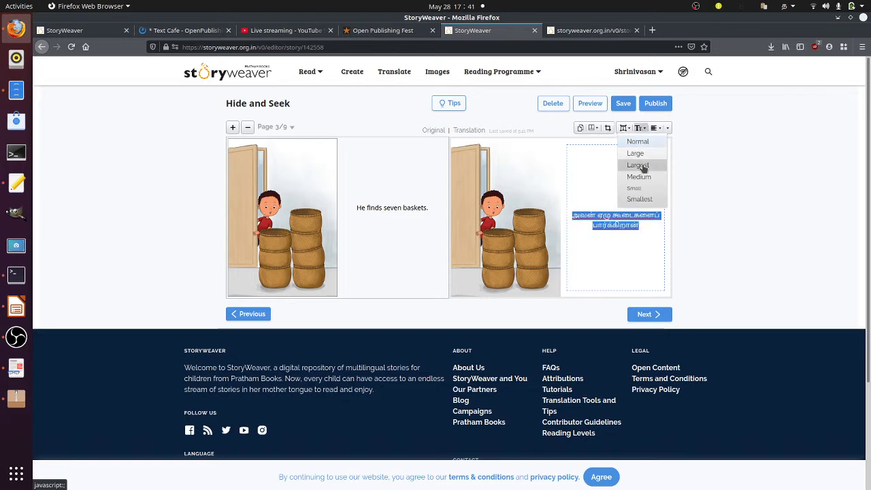
left_click(636, 249)
On page 4, look up "vases" and enter "ஏழு மண் பானைகள் உள்ளன." about halfway down the translation box, using blank lines above it
left_click(641, 313)
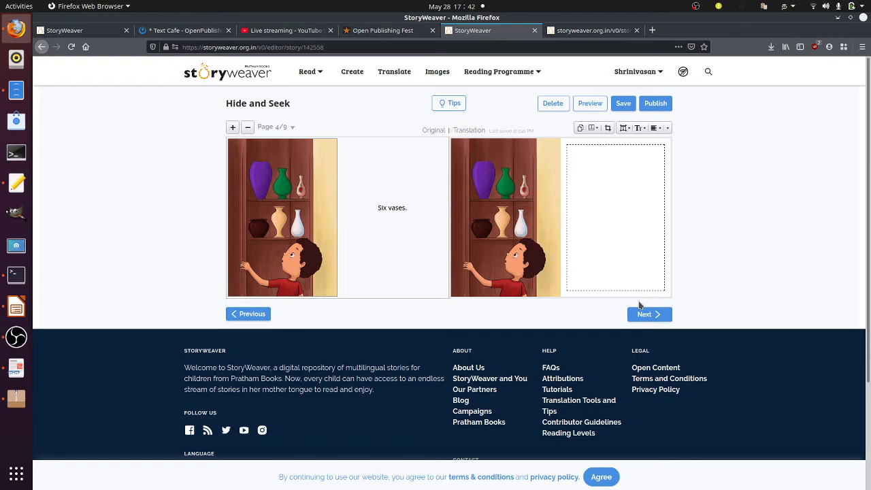
left_click(610, 224)
double_click(398, 209)
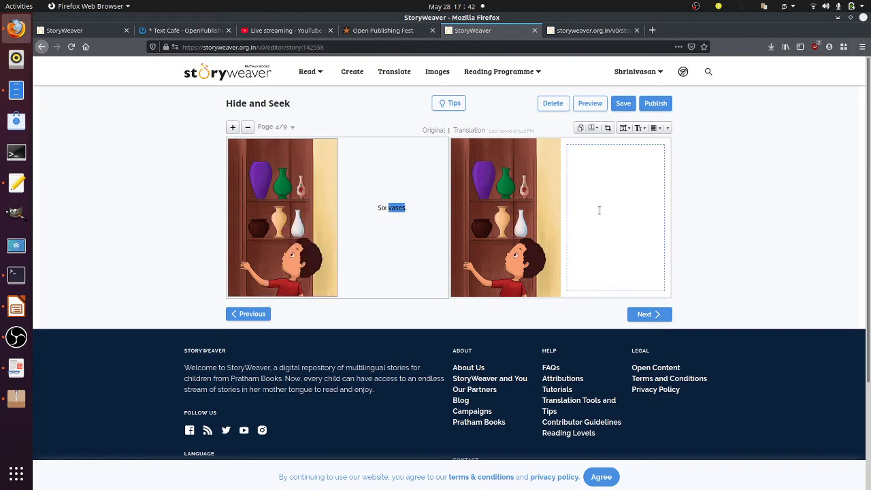
type("று மலர் ஜாடிகள் உ.")
key("Return")
key("Return")
key("Return")
key("Return")
key("Return")
key("Return")
key("Return")
key("Return")
key("Return")
Set the font size of the Tamil sentence on page 4 to Largest
left_click_drag(645, 207, 566, 208)
left_click(639, 129)
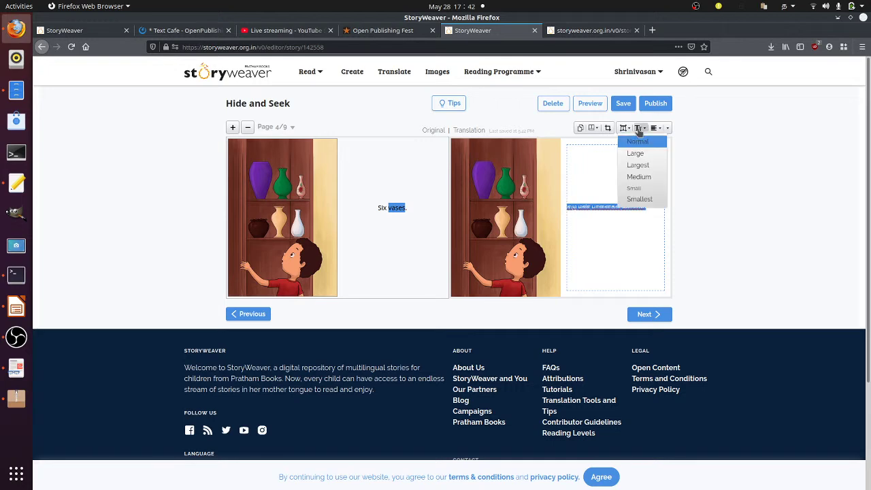
left_click(637, 165)
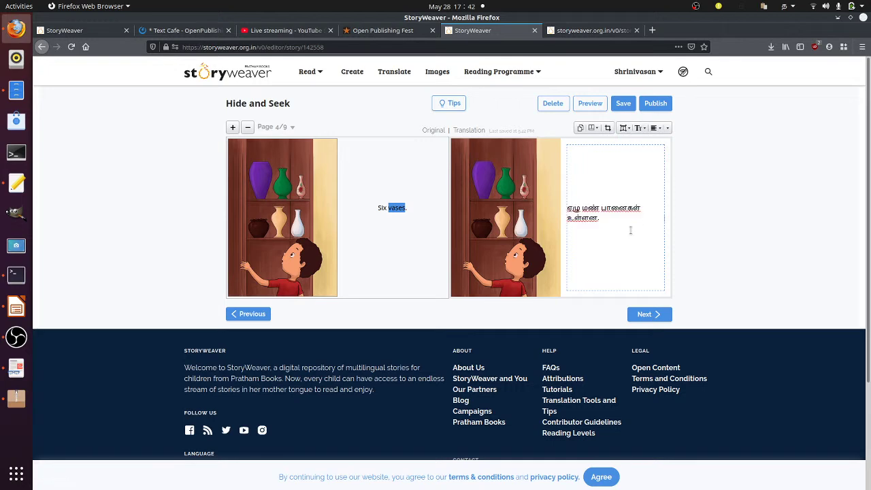
Correct the number word at the start of page 4's translation to "ஆறு"
left_click(645, 313)
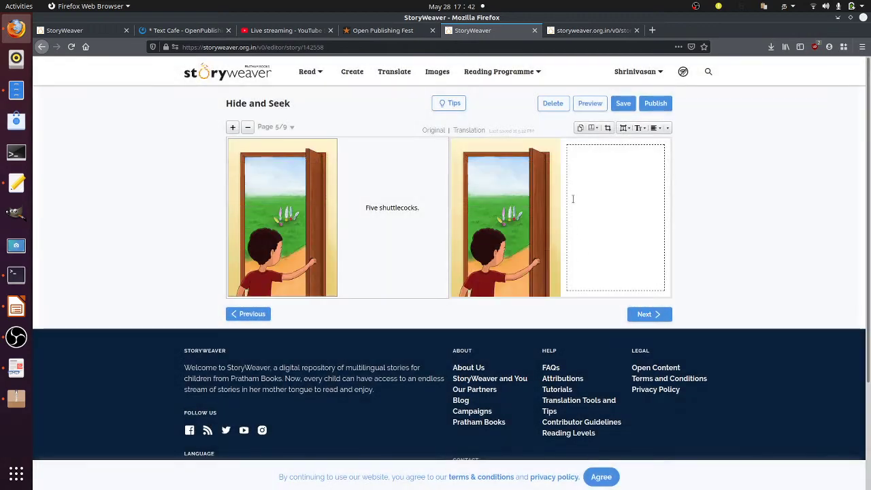
left_click(259, 314)
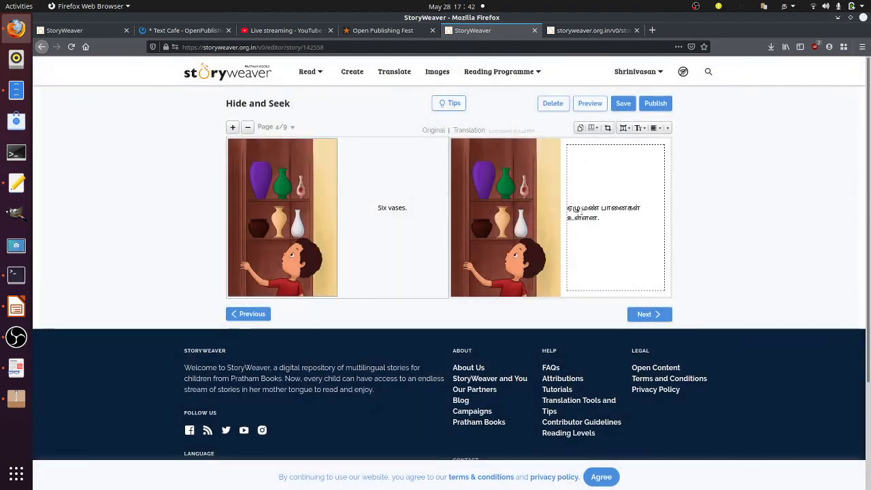
left_click(579, 212)
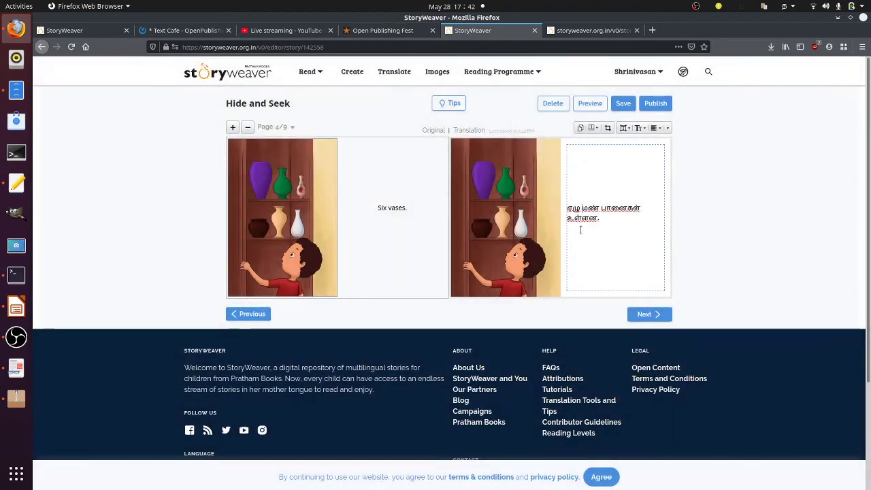
key("BackSpace")
key("BackSpace")
key("BackSpace")
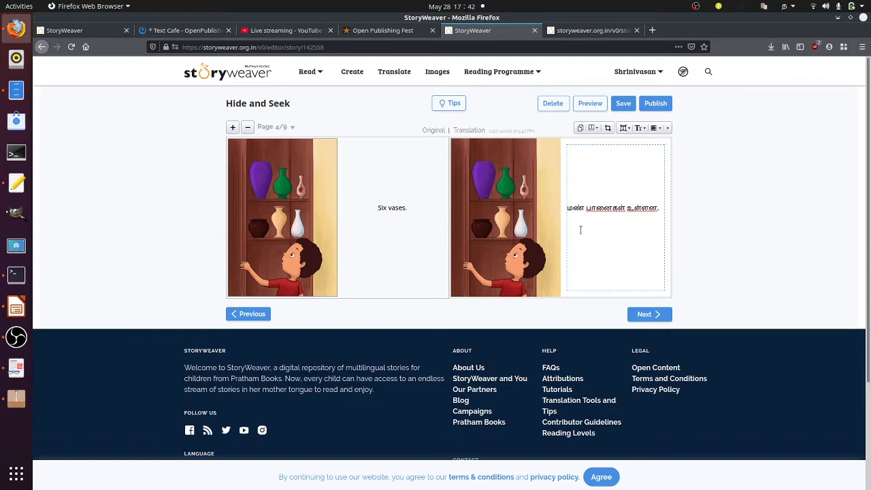
type("ஆறு")
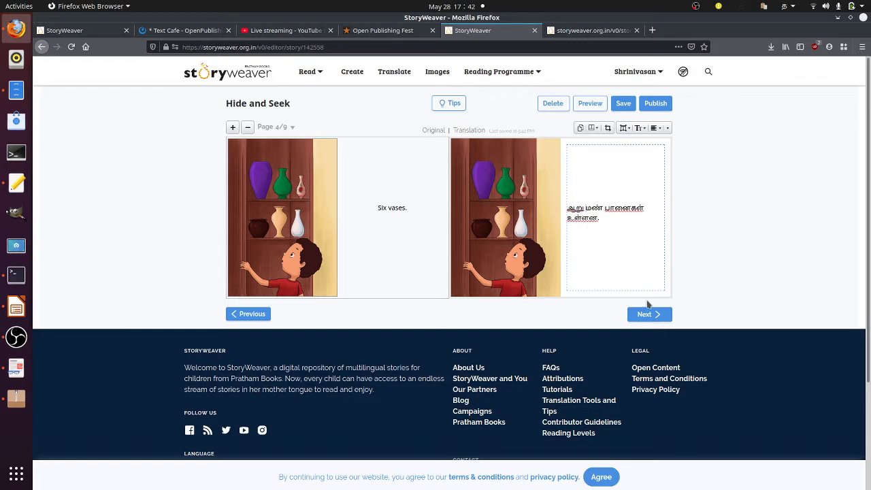
On page 5, look up "shuttlecocks" and enter "ஐந்து விண்கலங்கள்" about halfway down the translation box
left_click(646, 315)
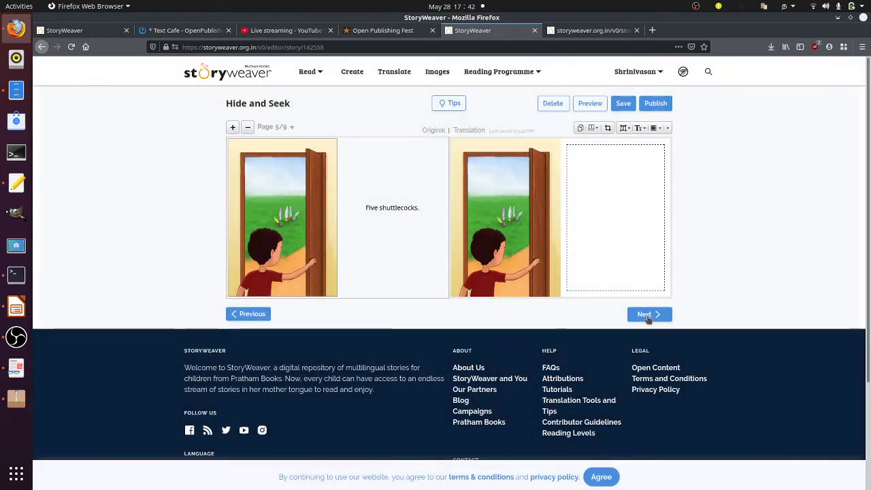
left_click(616, 223)
double_click(410, 209)
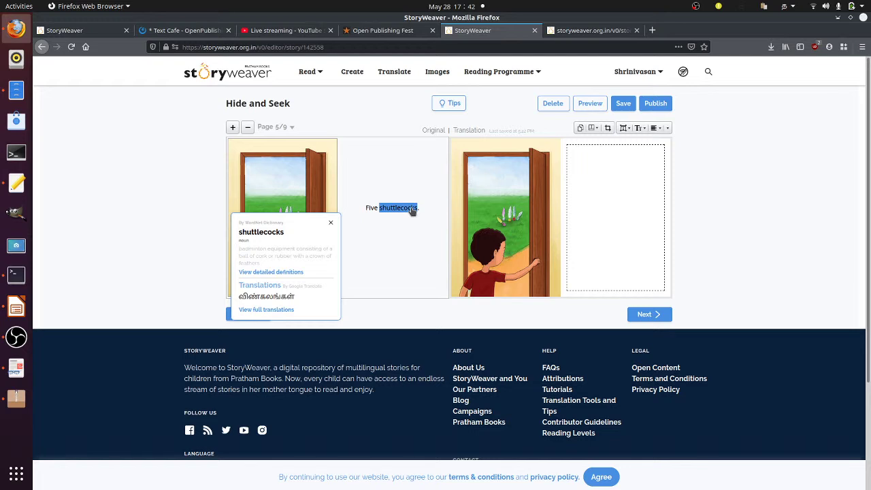
left_click(606, 222)
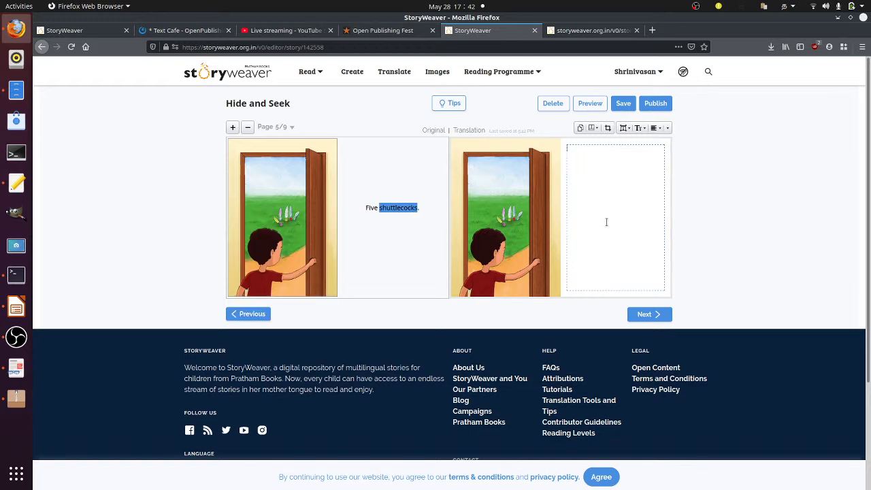
type("இற")
type("ந்து இற")
type("க")
type("ுகள்")
type("ள்")
Set the font size of page 5's Tamil text to Largest and centre it
key("ctrl+a")
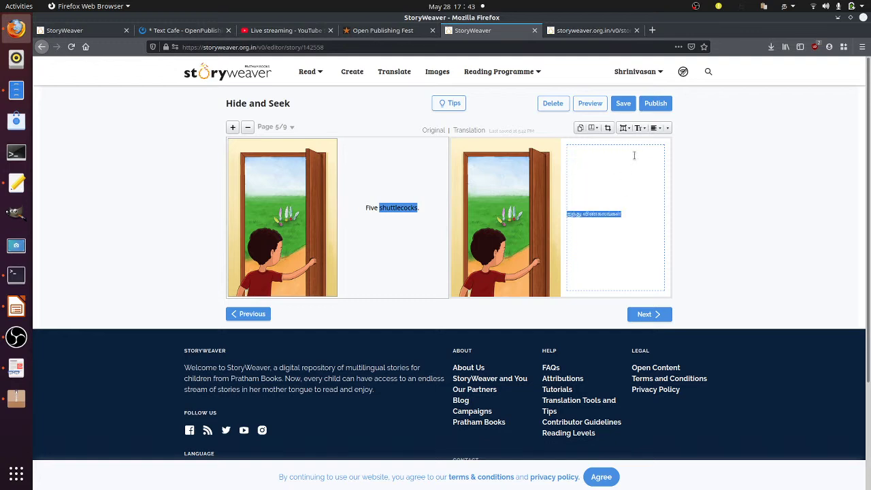
left_click(644, 130)
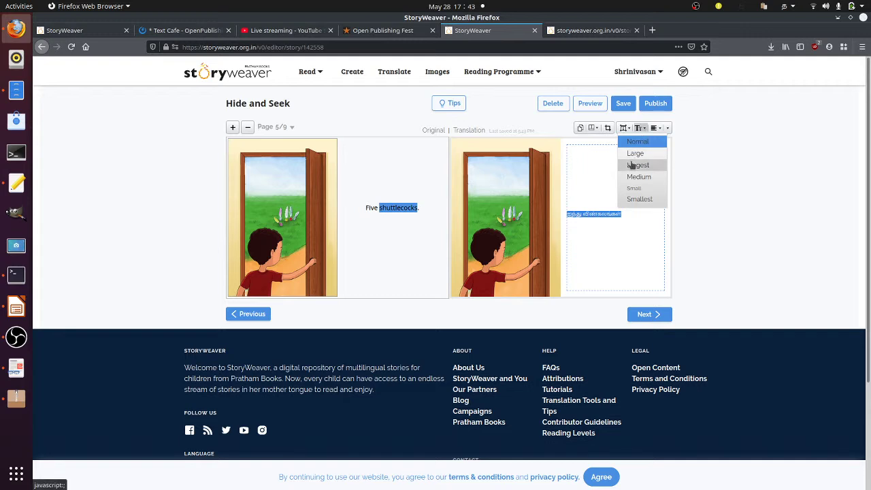
left_click(637, 165)
left_click(655, 129)
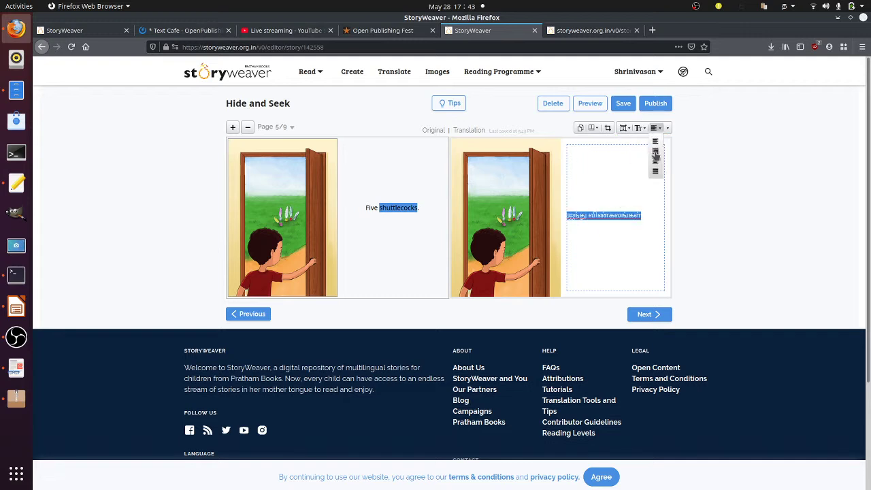
left_click(655, 161)
On page 6, look up "pants" and enter "நான்கு பேன்ட் கள்" as the translation
left_click(651, 313)
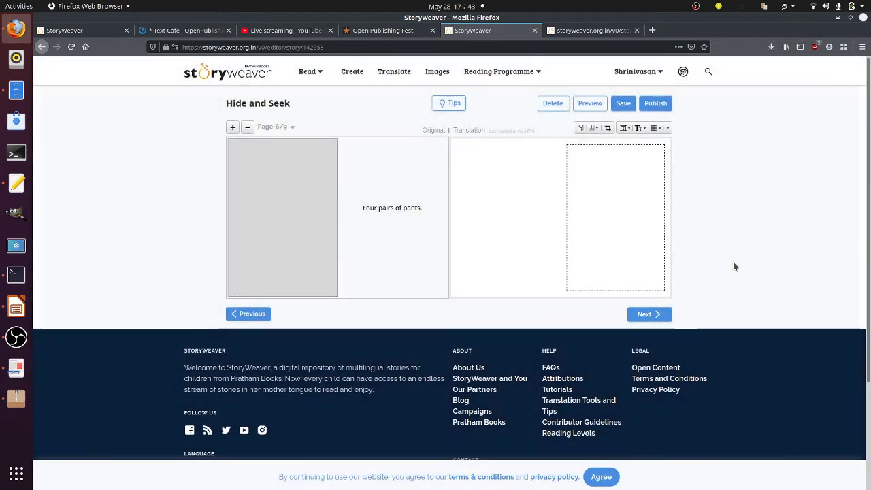
left_click(609, 210)
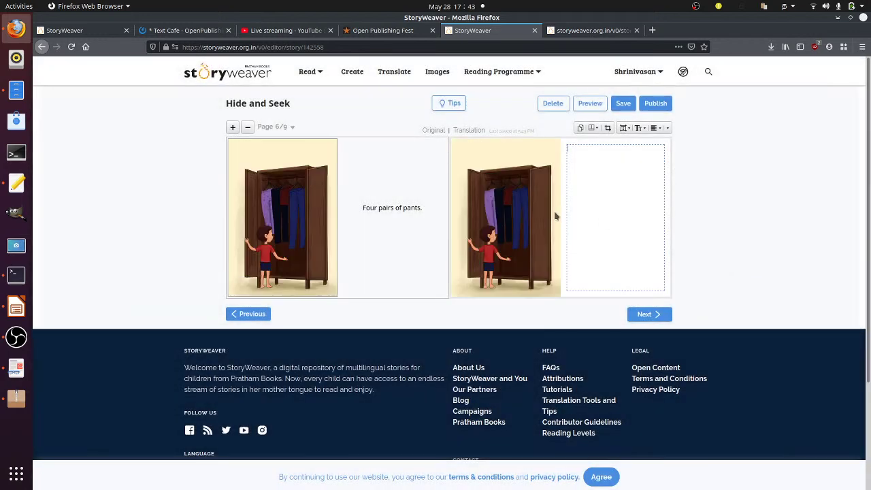
type("நான்கு")
double_click(407, 211)
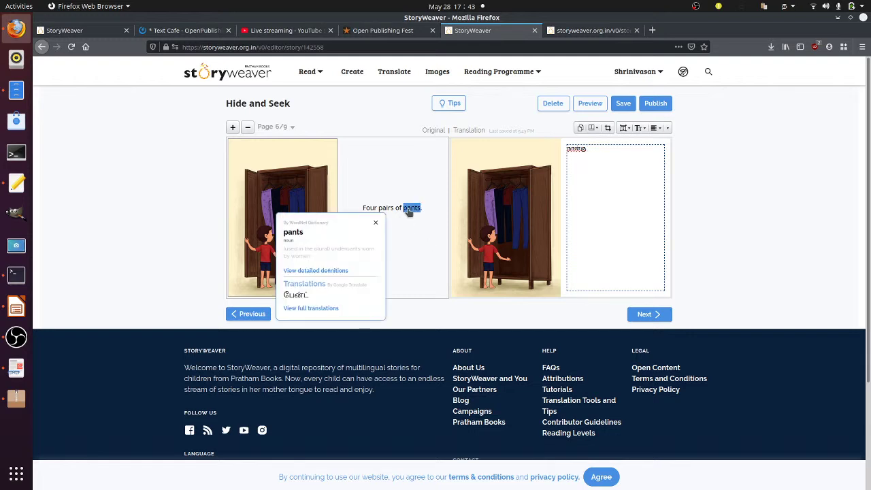
left_click(617, 153)
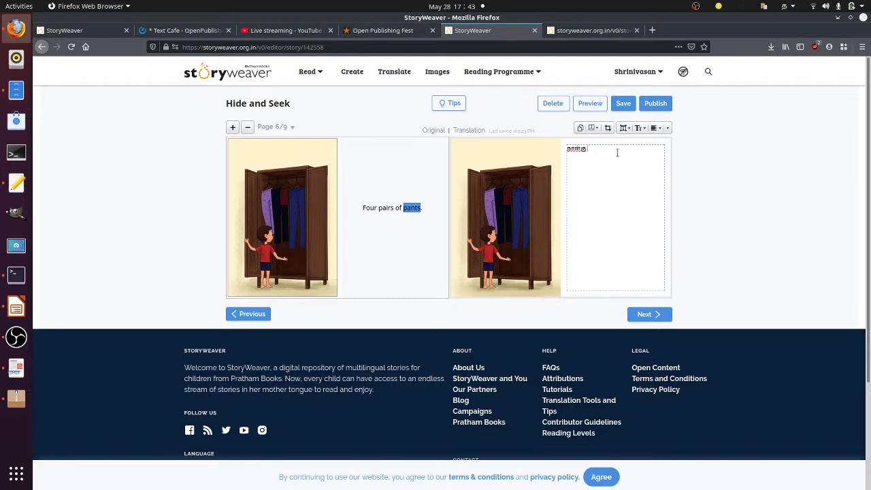
type("பே")
key("BackSpace")
type("ன்")
key("BackSpace")
type("்ட்கள்")
Move page 6's Tamil text lower with blank lines above it and set its font size to Largest
key("Home")
key("Return")
key("Return")
key("Return")
key("Return")
key("Delete")
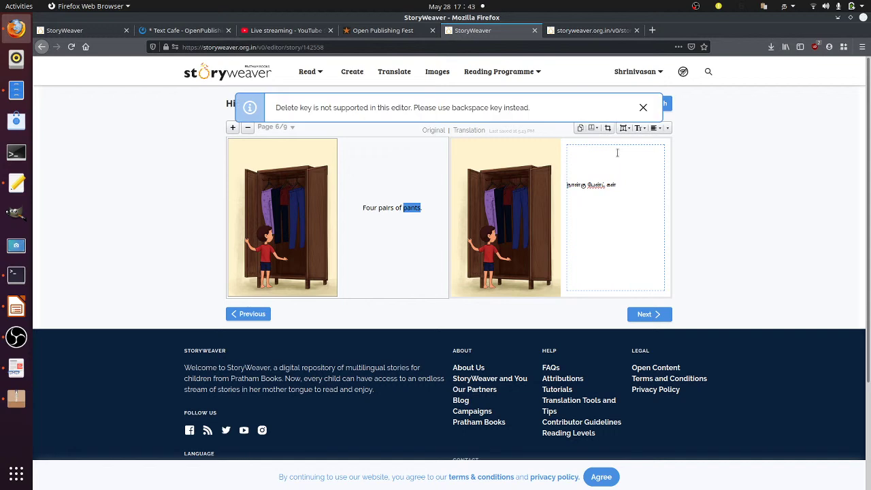
triple_click(621, 190)
left_click(639, 127)
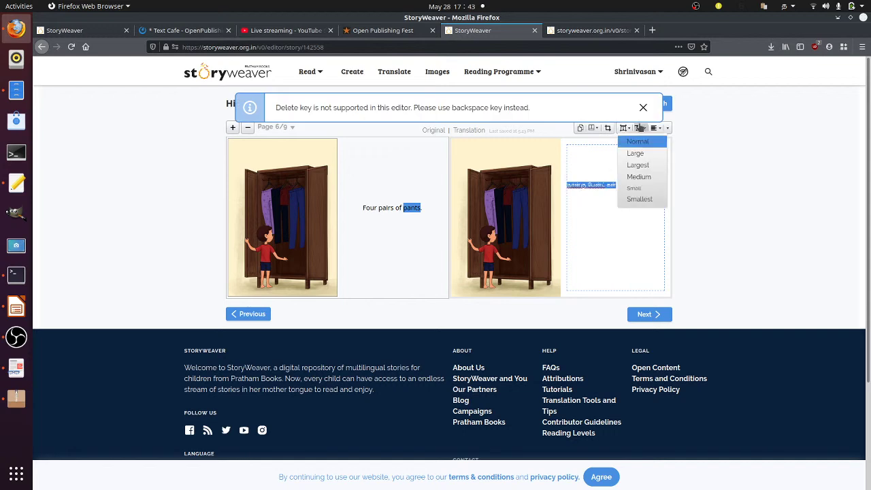
left_click(638, 166)
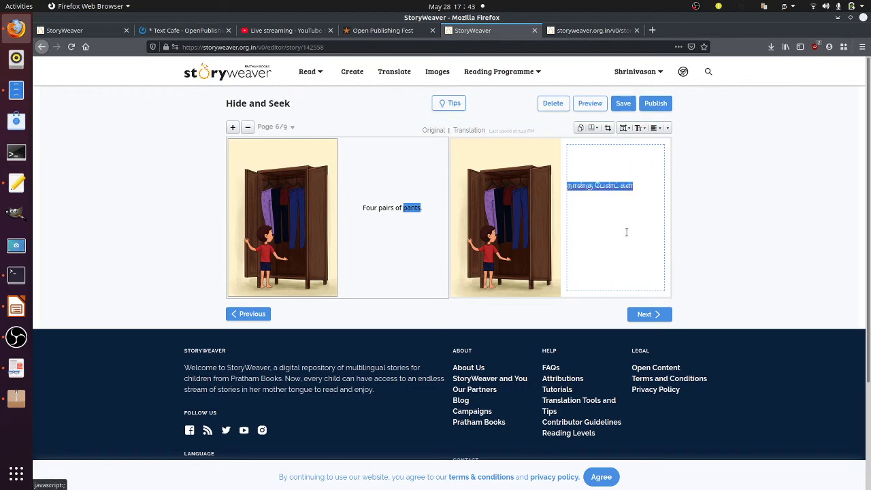
left_click(625, 233)
On page 7, enter "மூன்று இசைக் கருவிகள்" in the translation box and move it lower with blank lines above
left_click(646, 315)
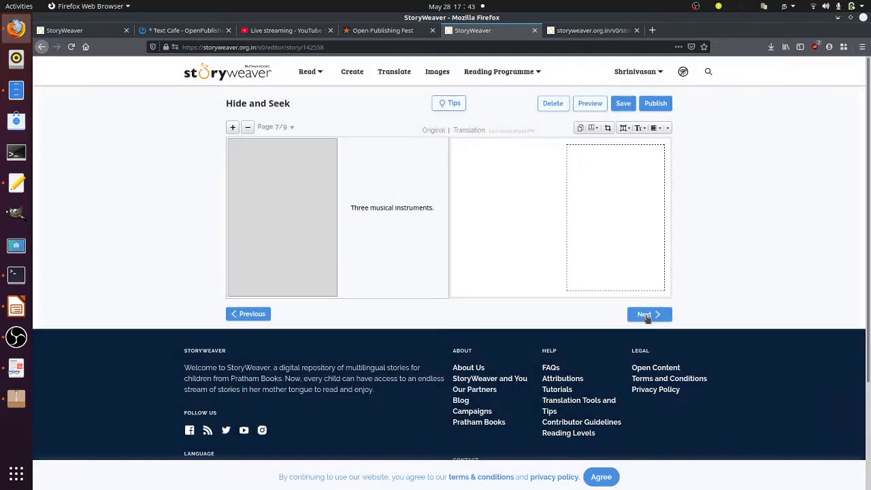
left_click(605, 201)
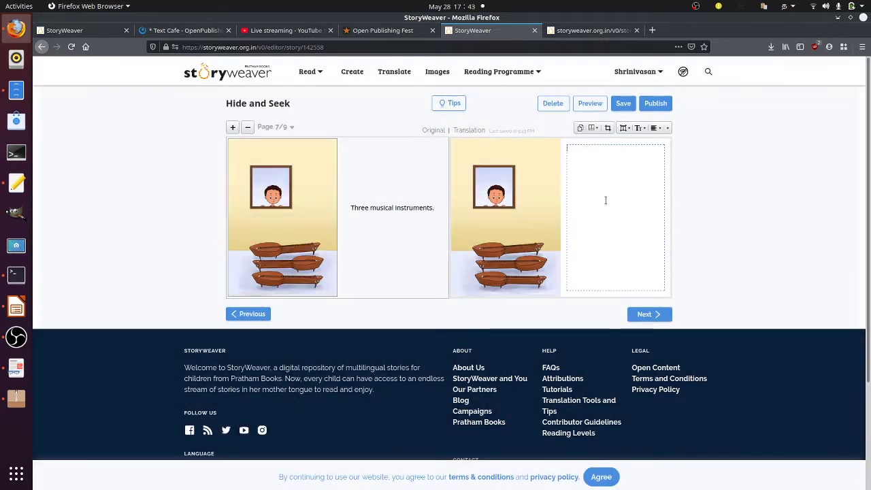
type("மூன்று இசைக் கருவிகள்")
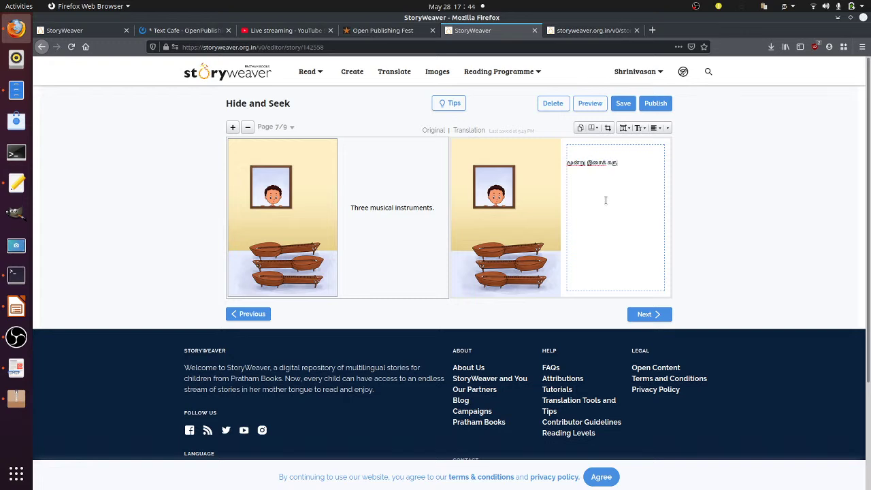
key("Home")
key("Return")
key("Return")
key("Return")
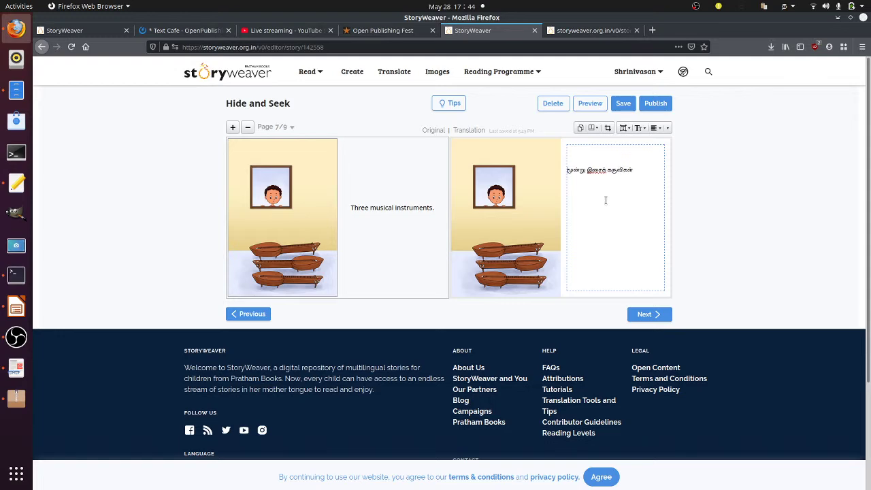
On page 8, enter "இரண்டு கைகள்" about halfway down the translation box
left_click(654, 314)
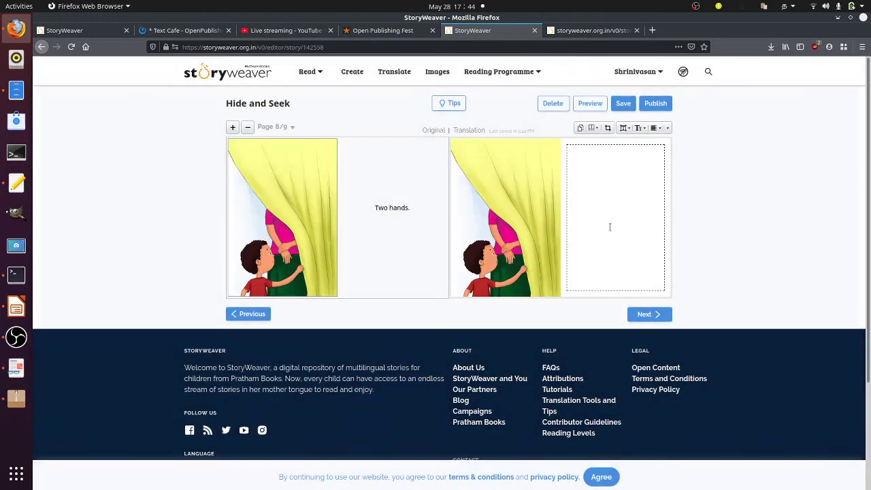
left_click(609, 225)
type("ಎரண்")
type("டு கைகள்")
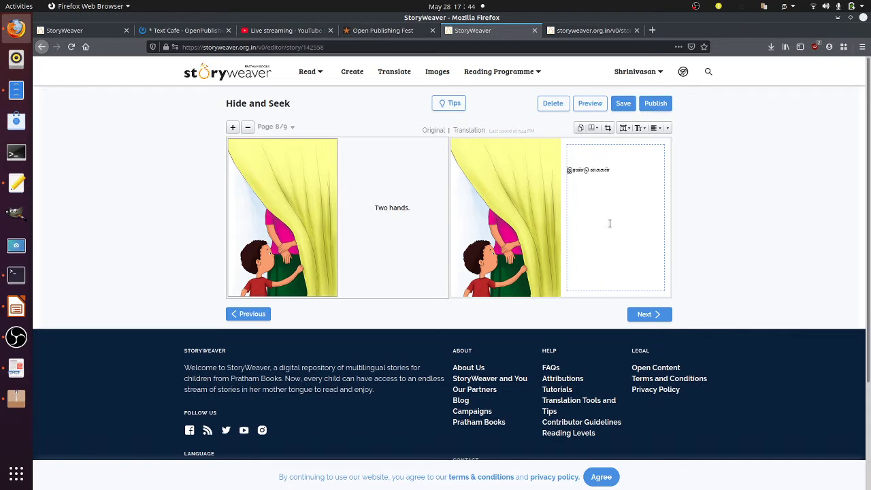
Set the font size of page 8's Tamil text to Largest and centre it
key("ctrl+a")
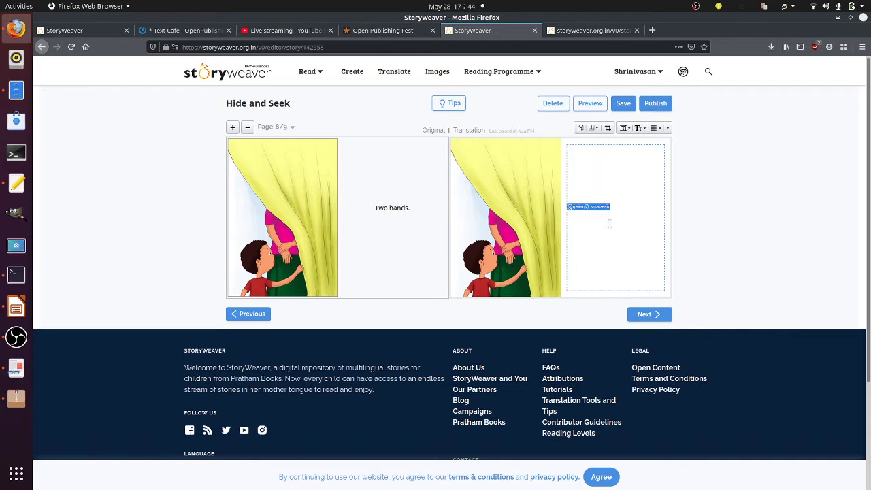
left_click(644, 128)
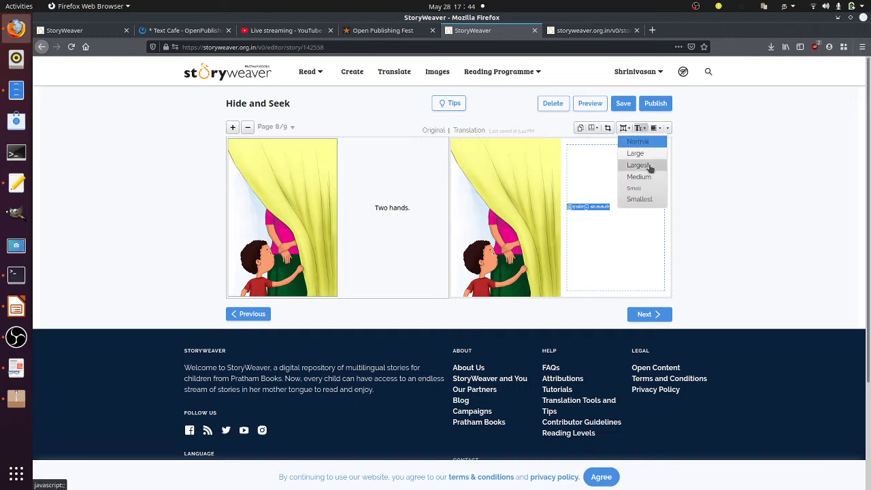
left_click(639, 164)
left_click(657, 128)
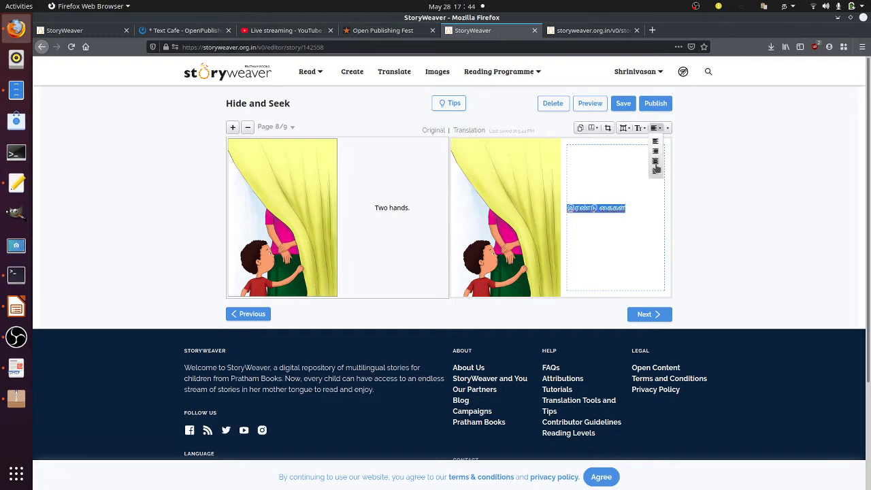
left_click(655, 161)
On page 9, enter "ஒரு அம்மா !" and move it about halfway down the translation box with blank lines above
left_click(649, 314)
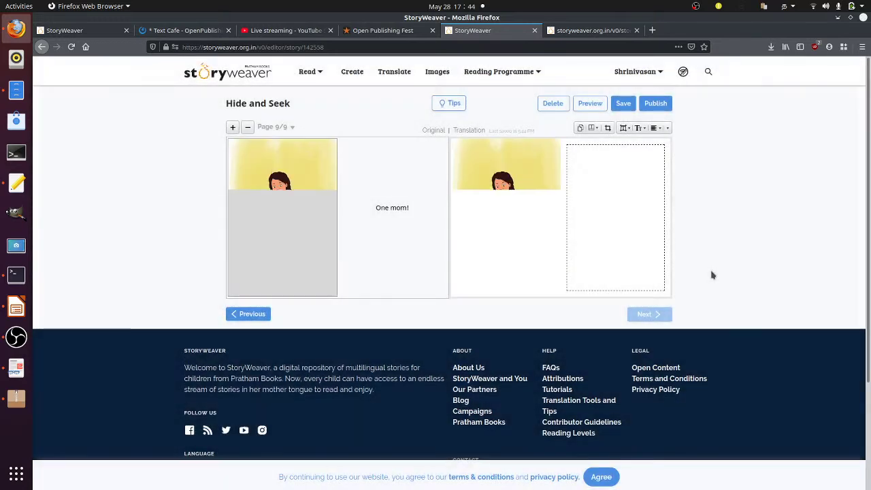
left_click(601, 214)
type("ஒரு அம்மா!")
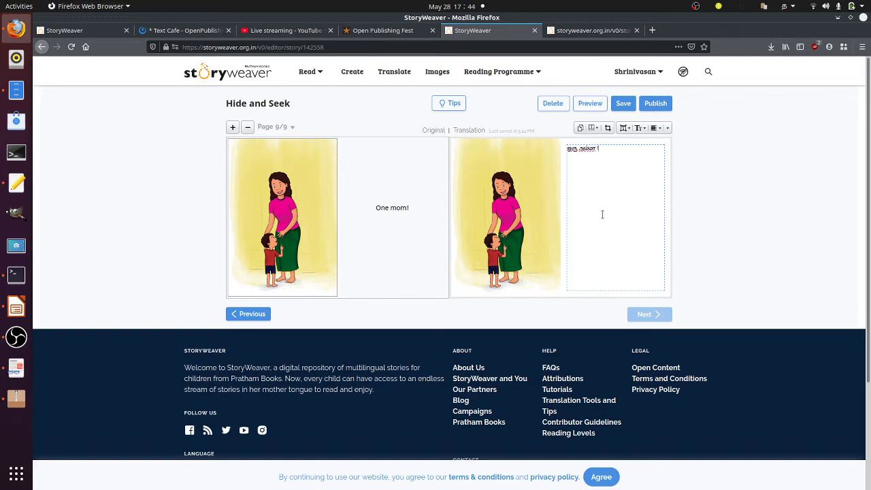
key("Home")
key("Return")
key("Return")
key("Return")
key("Return")
key("Return")
key("Return")
key("Return")
key("BackSpace")
key("BackSpace")
Set the font size of page 9's Tamil text to Largest and centre it
key("shift+End")
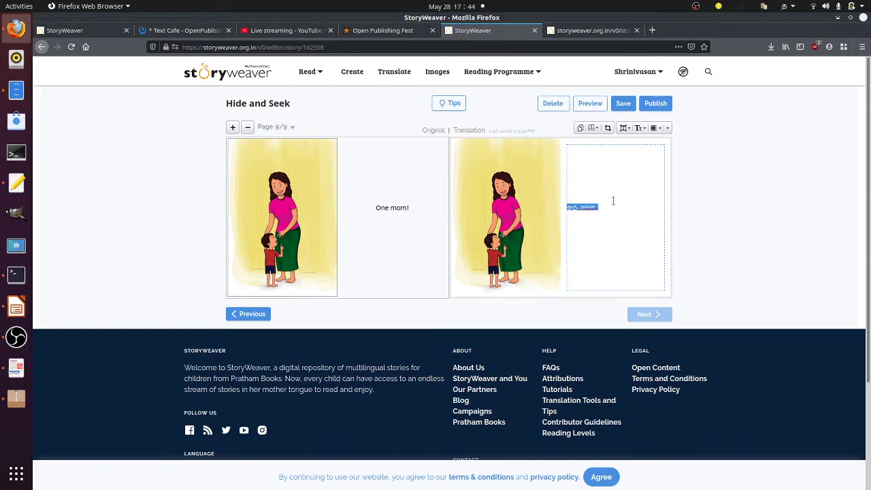
left_click(641, 127)
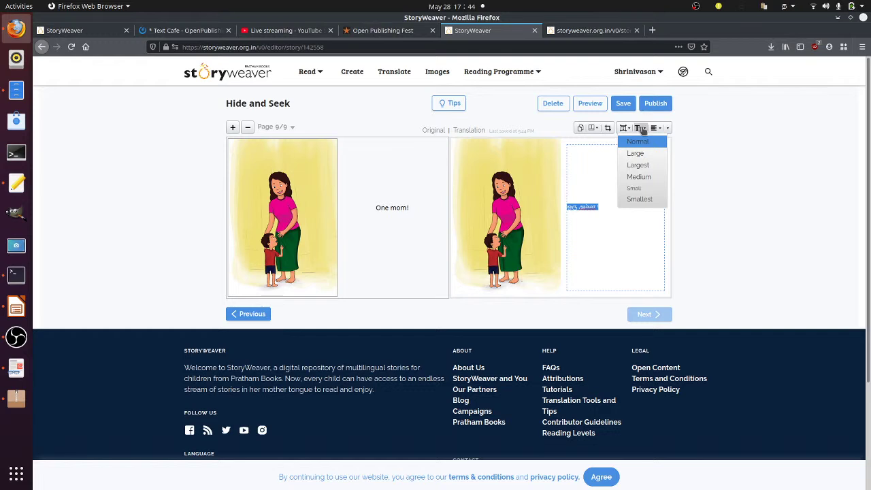
left_click(655, 128)
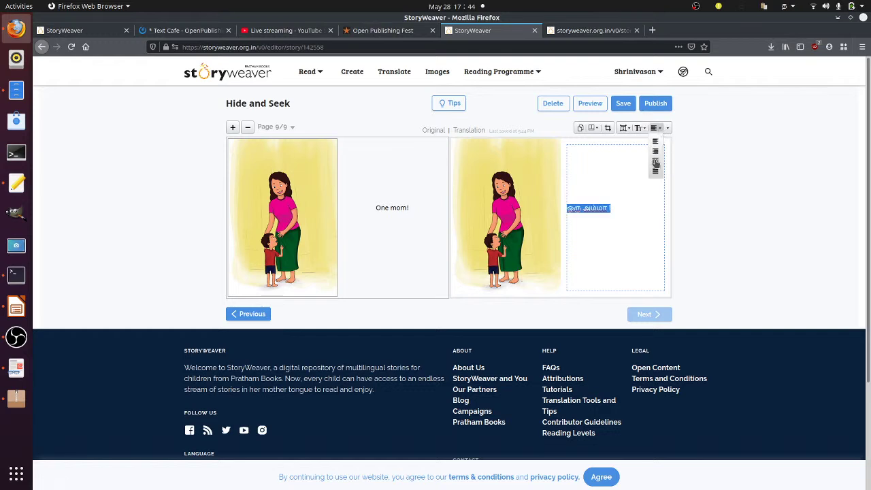
left_click(655, 151)
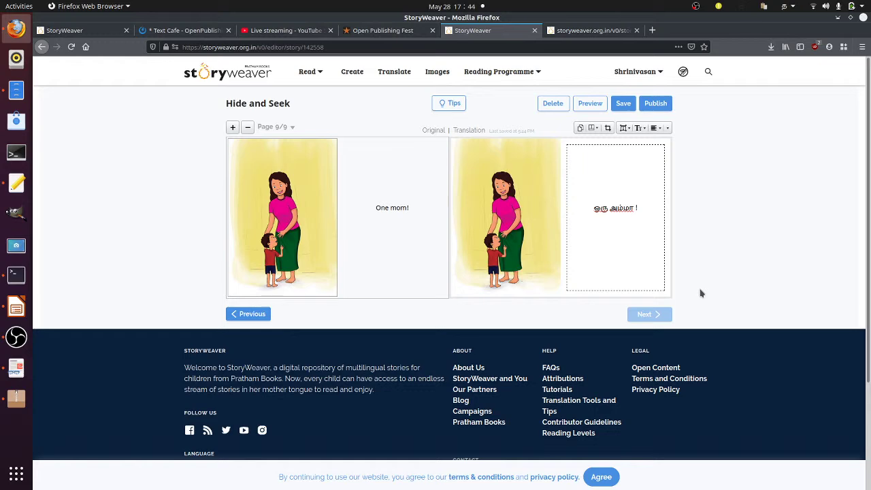
Preview the Tamil translation of "Hide and Seek" from the cover through the attribution page, and close the preview
left_click(584, 104)
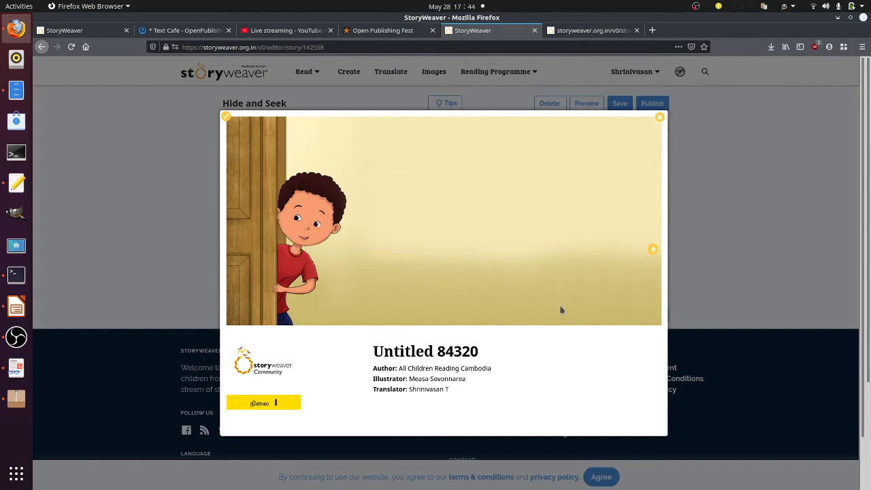
left_click(652, 250)
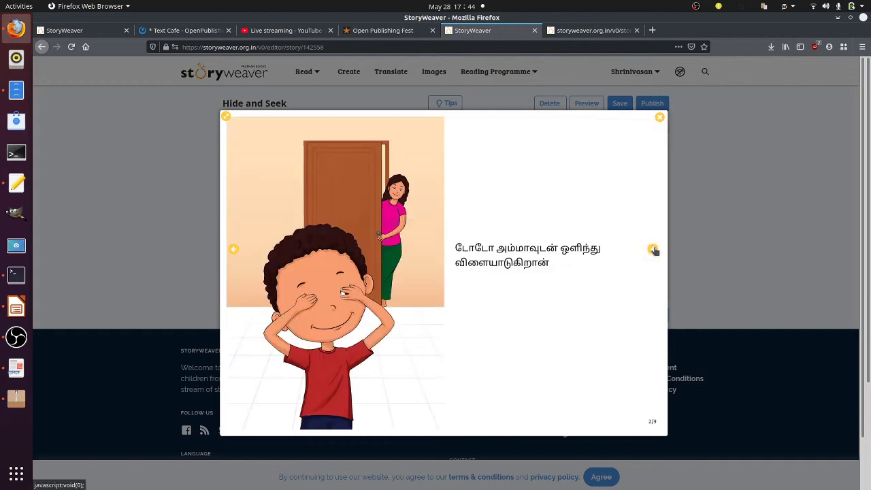
left_click(652, 249)
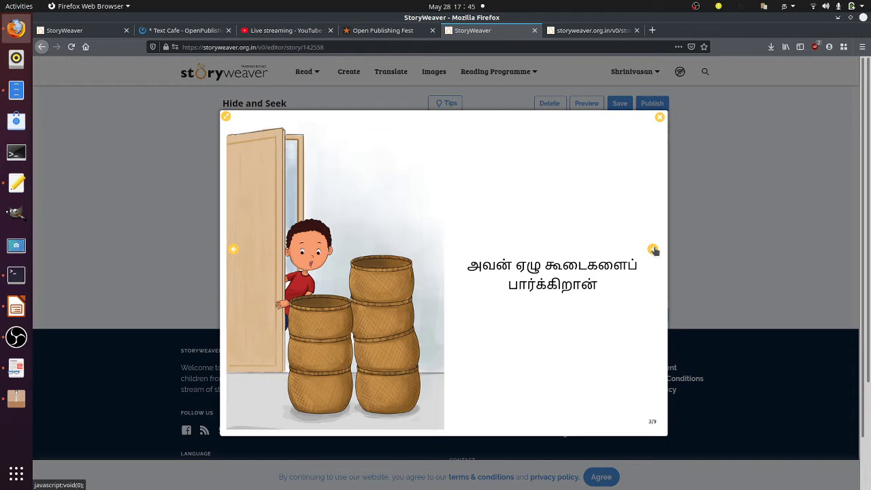
left_click(653, 250)
left_click(652, 250)
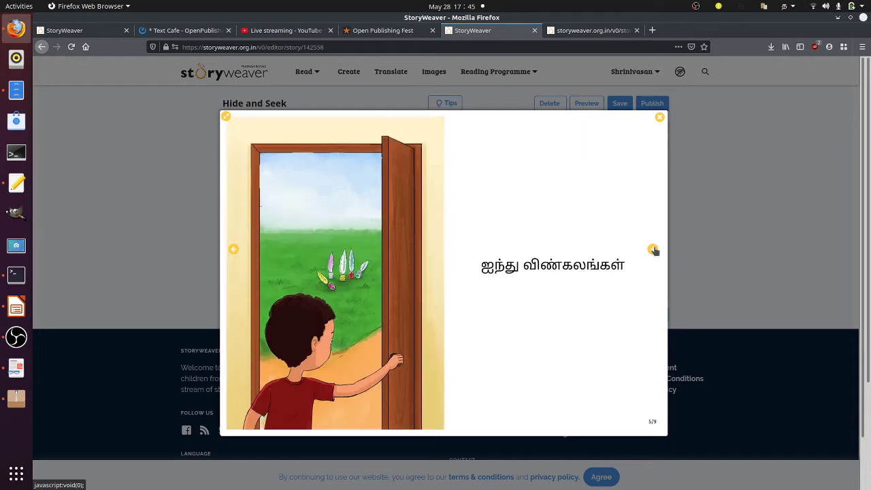
left_click(652, 250)
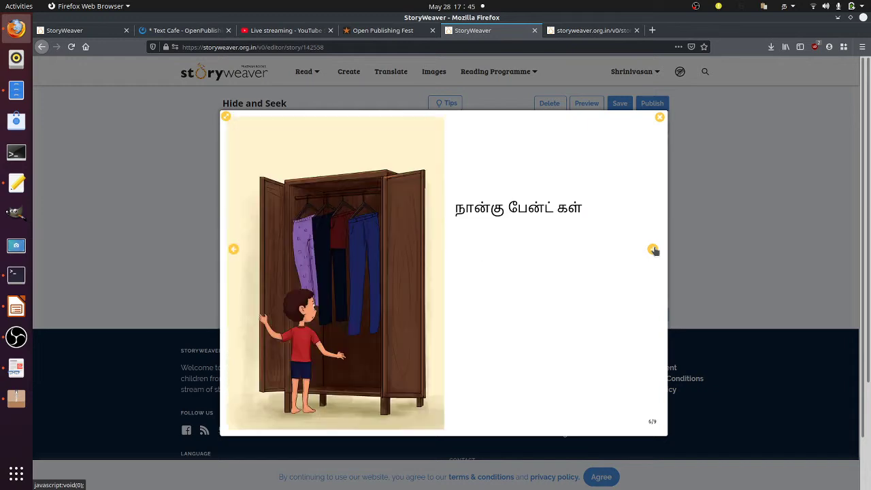
left_click(652, 250)
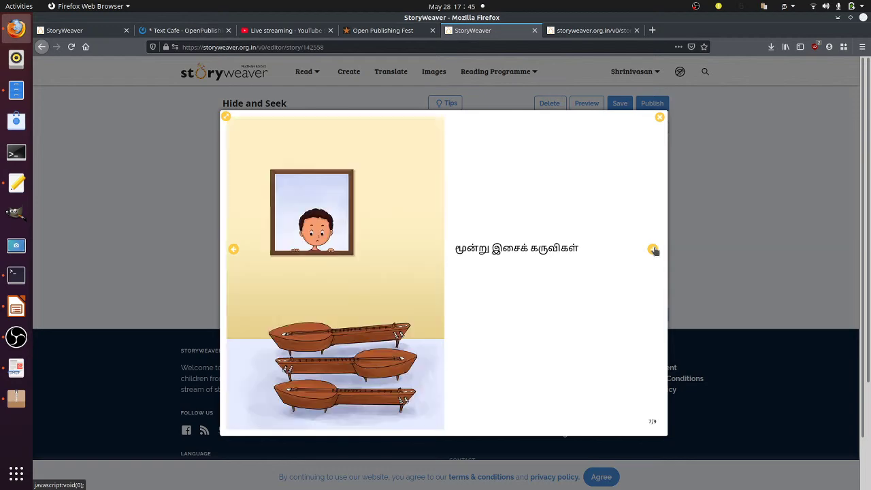
left_click(652, 249)
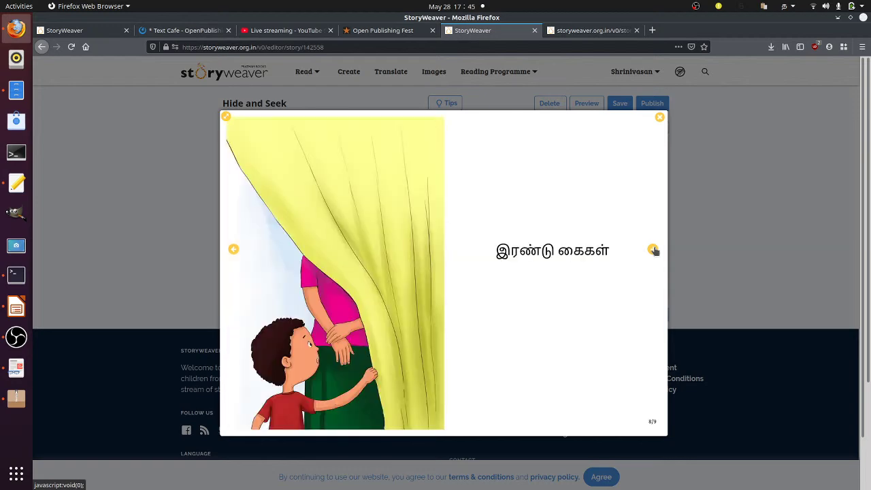
left_click(653, 250)
left_click(652, 249)
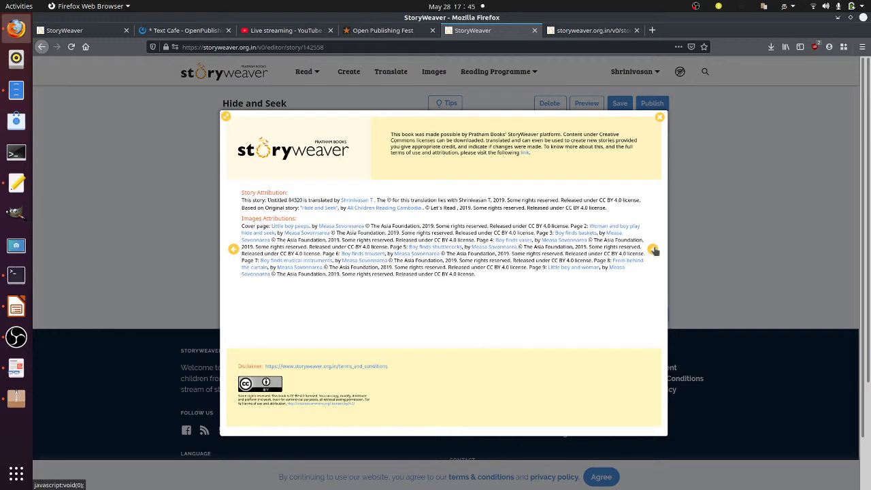
left_click(659, 118)
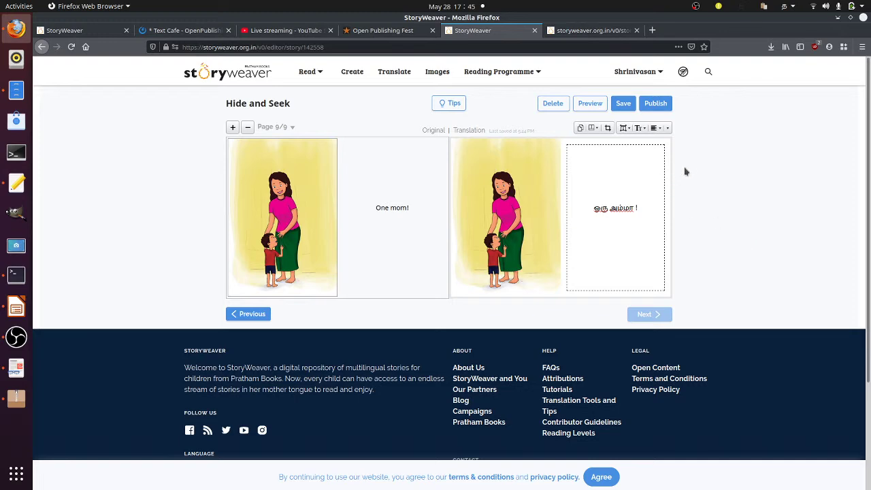
Start publishing the translated book and enter "ஒளிந்துள்ளதை கண்டுபிடி" as the title of the translation
left_click(654, 105)
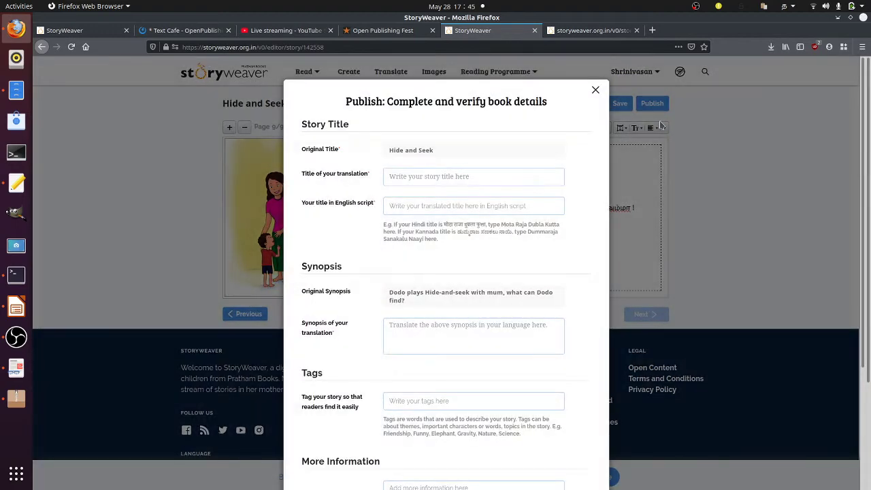
left_click(441, 177)
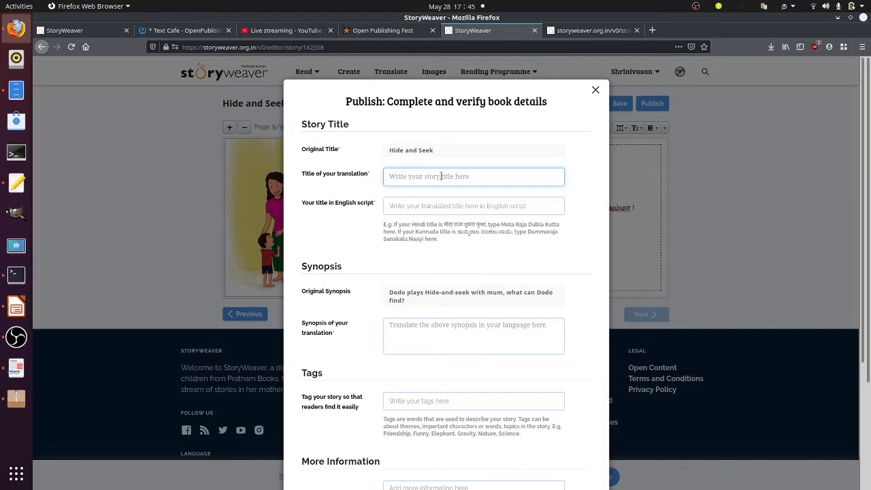
type("வ")
key("BackSpace")
type("வ")
key("BackSpace")
type("ஒளி")
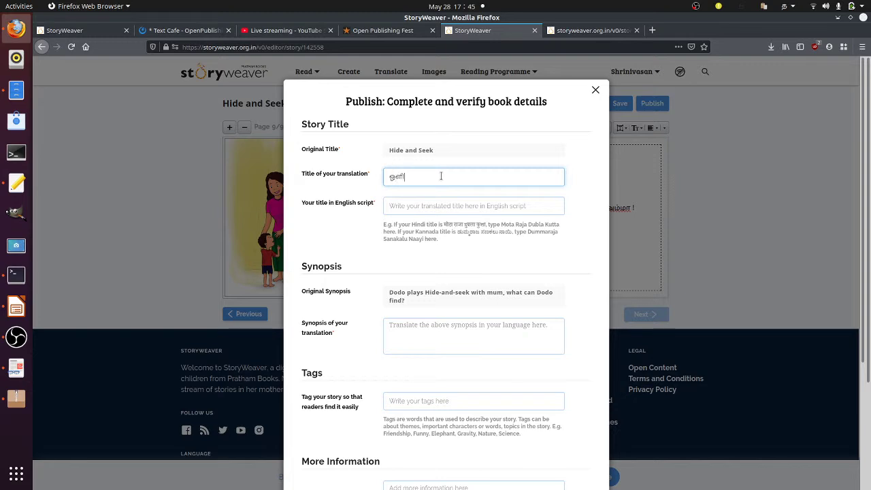
type("ந்துள்ளதை கண்டுபிடி")
Copy the original title "Hide and Seek" into the field for the title in English script
left_click(417, 147)
triple_click(416, 148)
key("ctrl+c")
left_click(415, 204)
key("ctrl+v")
left_click(374, 314)
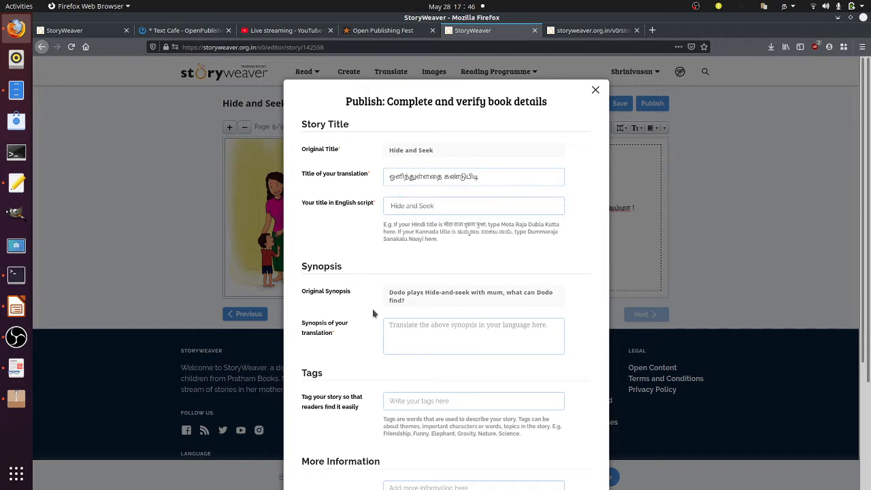
Enter the translated synopsis "டோடோ அம்மாவுடன் ஒளிந்து விளையாடுகிறான். அவன் கண்டுபிடிப்பது எதை?" in the publishing details
left_click(445, 339)
type("டோடோ ஆ")
type("ம")
key("BackSpace")
key("BackSpace")
type("அத்த")
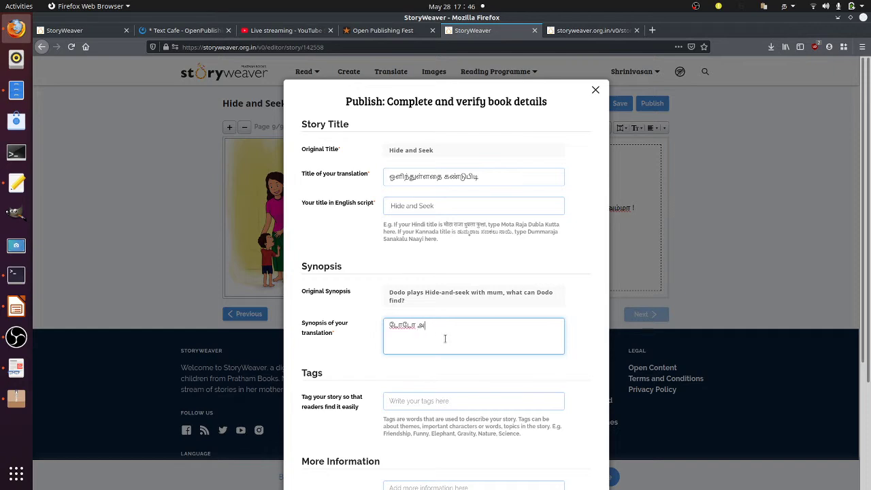
key("BackSpace")
type("மாவுடன் ஒளற")
key("BackSpace")
key("BackSpace")
type("ளிந்து வி")
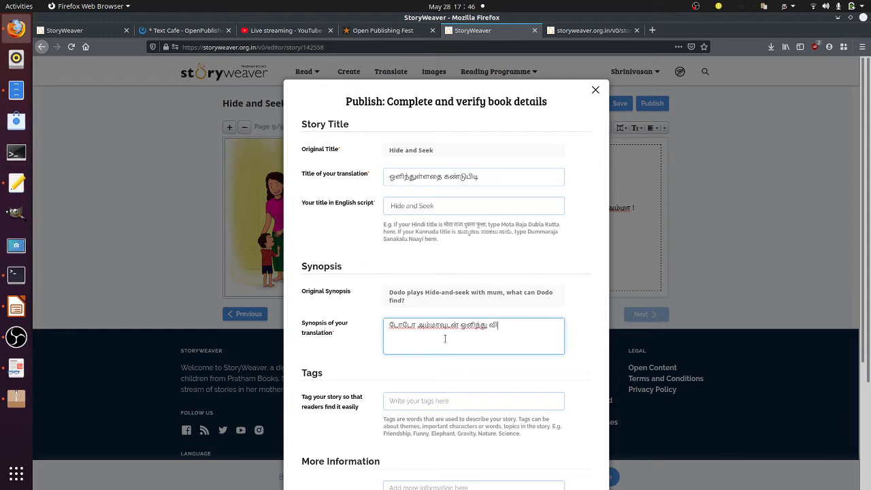
type("ளையாடுகிறான். அவ")
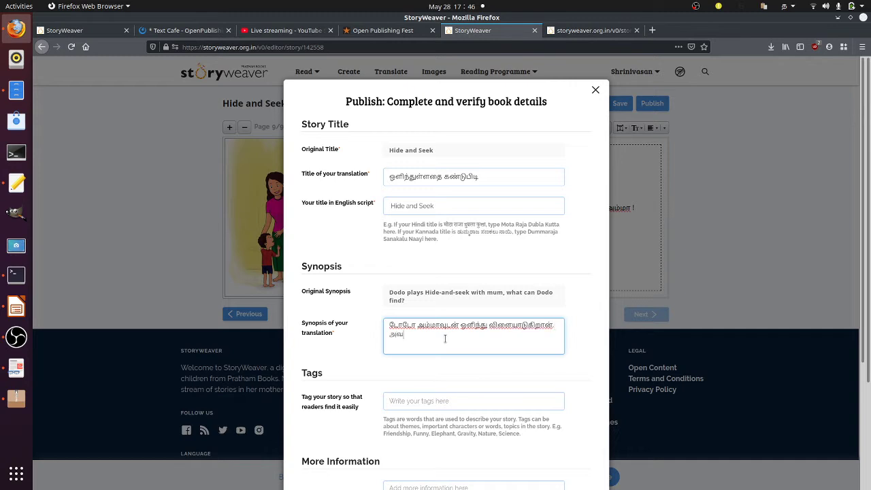
type("ன் கண்டுபிடிப்பது எதை")
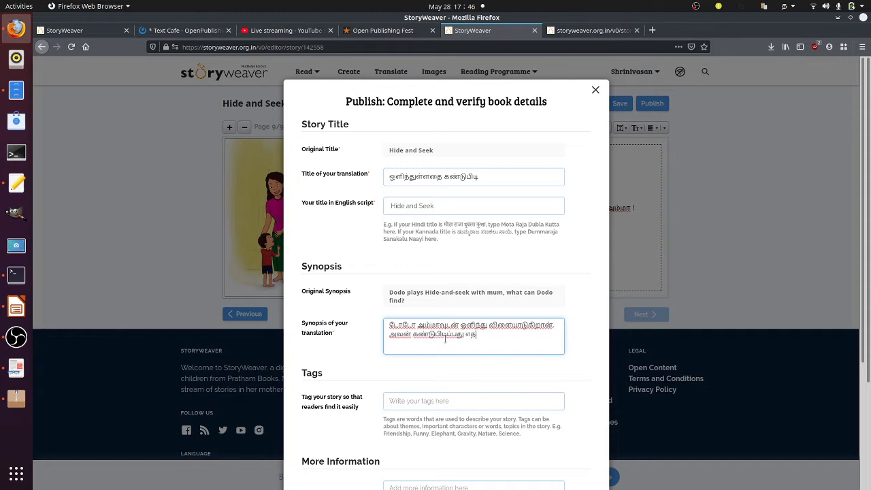
type("?")
Publish the translation with tags and additional information left blank, and dismiss the suggestion to translate another story
scroll(445, 340, "down", 2)
scroll(435, 356, "down", 3)
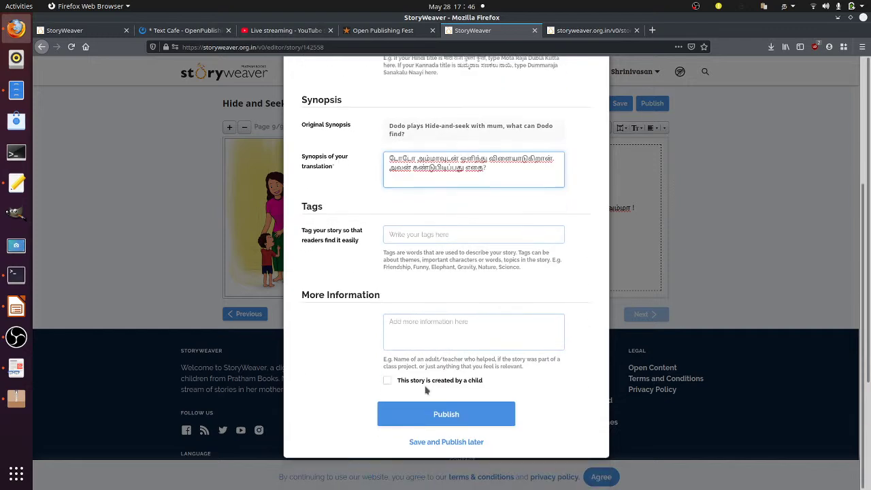
left_click(429, 414)
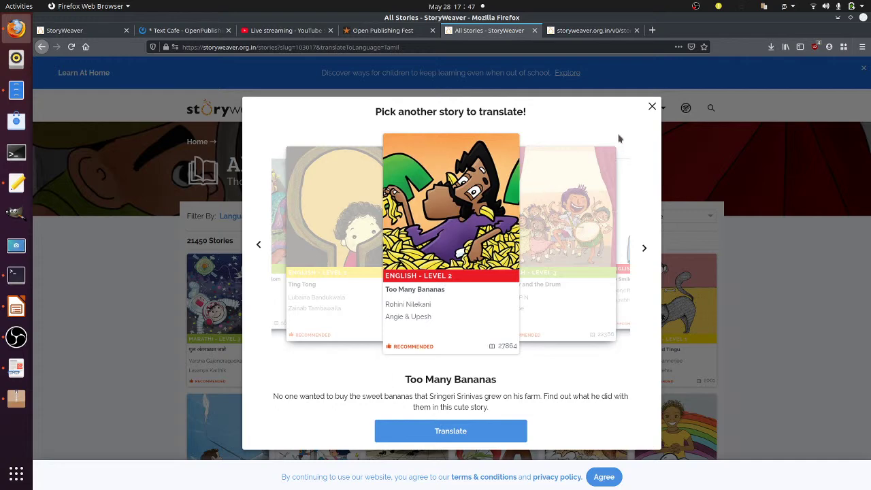
left_click(652, 107)
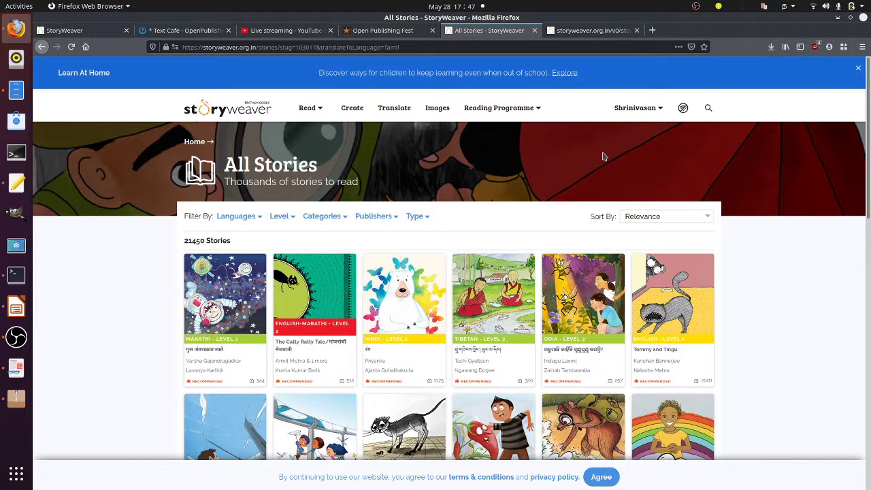
Open the image library and examine the range of illustrations available, returning to the start of the listing
left_click(448, 112)
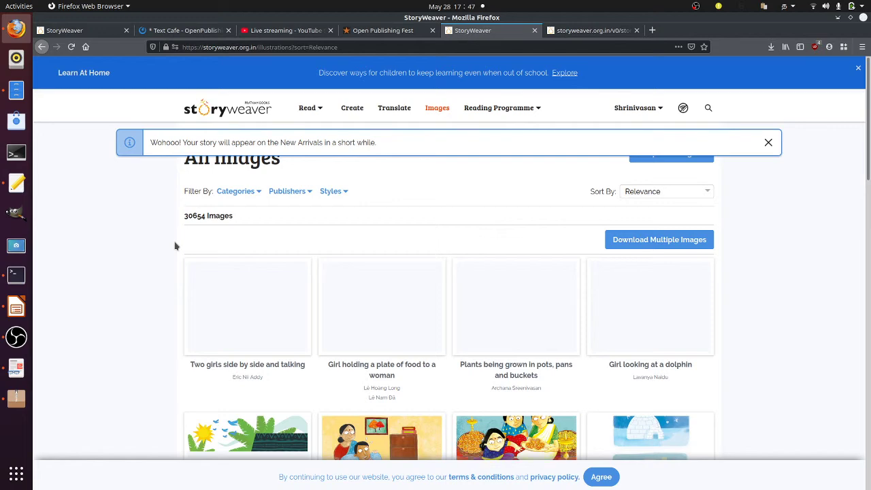
scroll(175, 246, "down", 3)
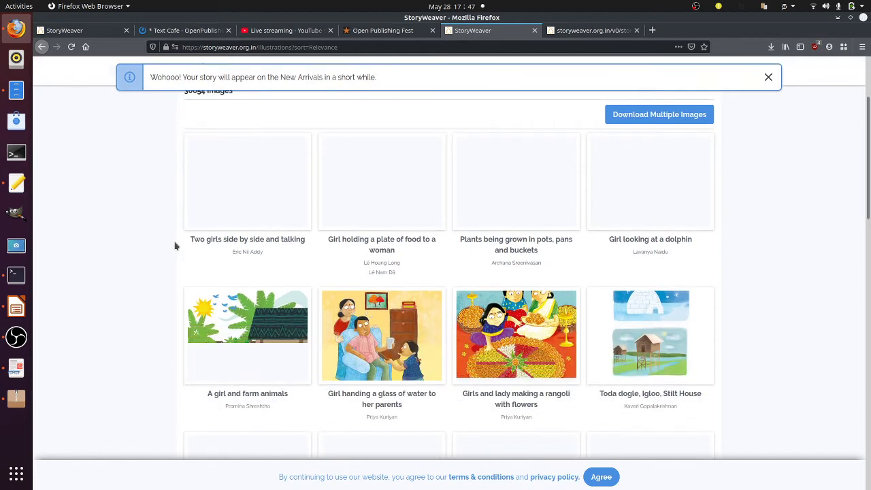
scroll(175, 246, "down", 10)
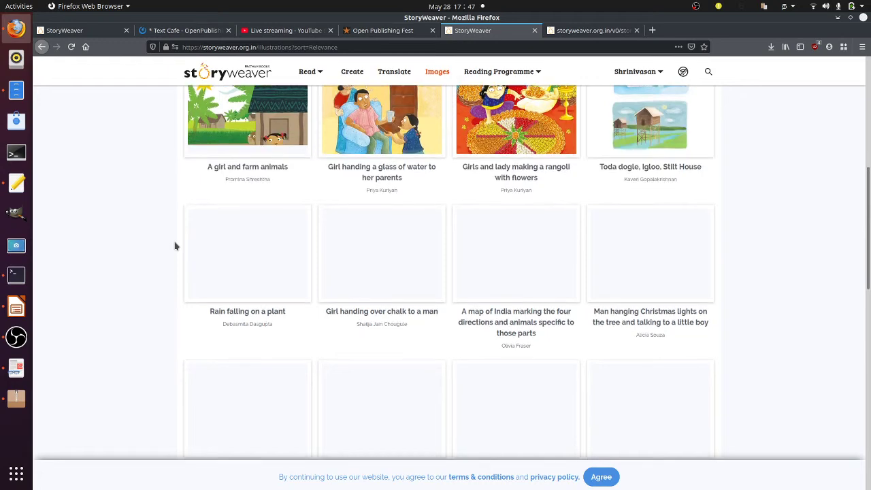
scroll(175, 246, "up", 13)
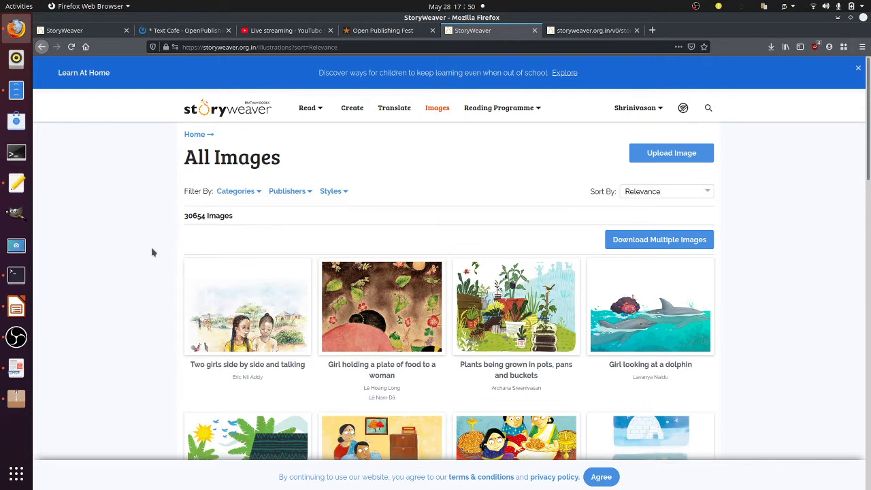
scroll(153, 253, "down", 3)
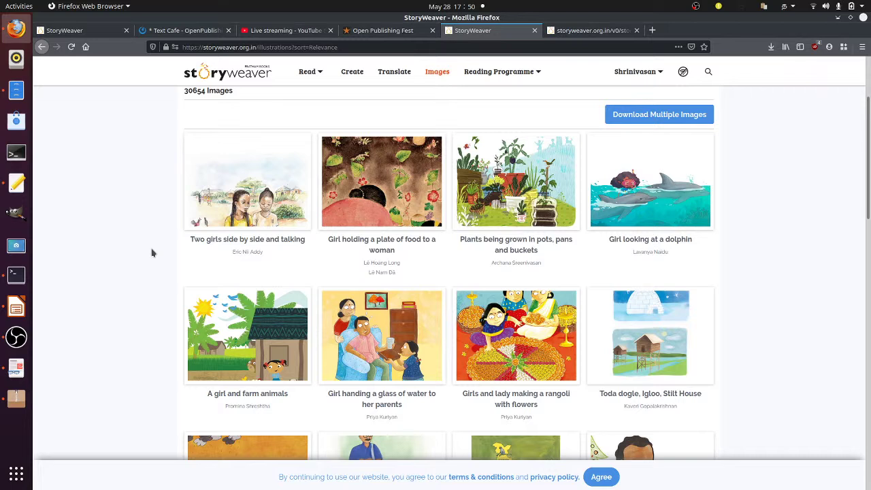
scroll(153, 253, "down", 3)
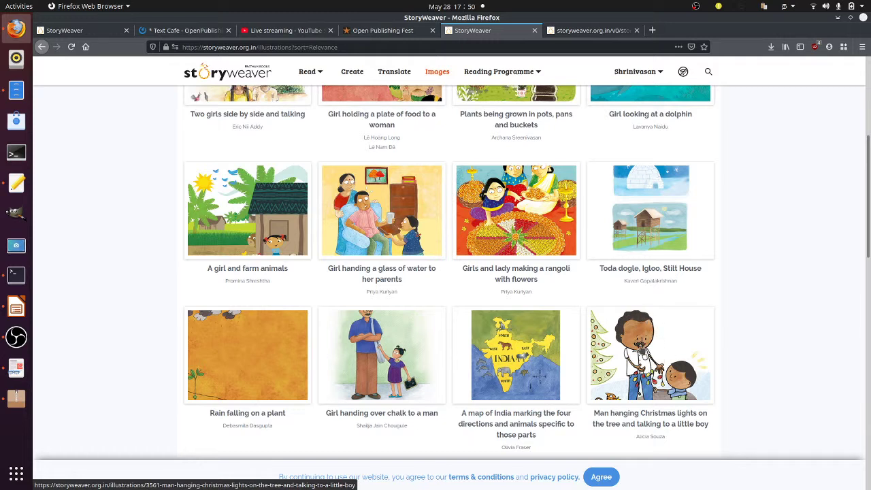
scroll(754, 276, "down", 3)
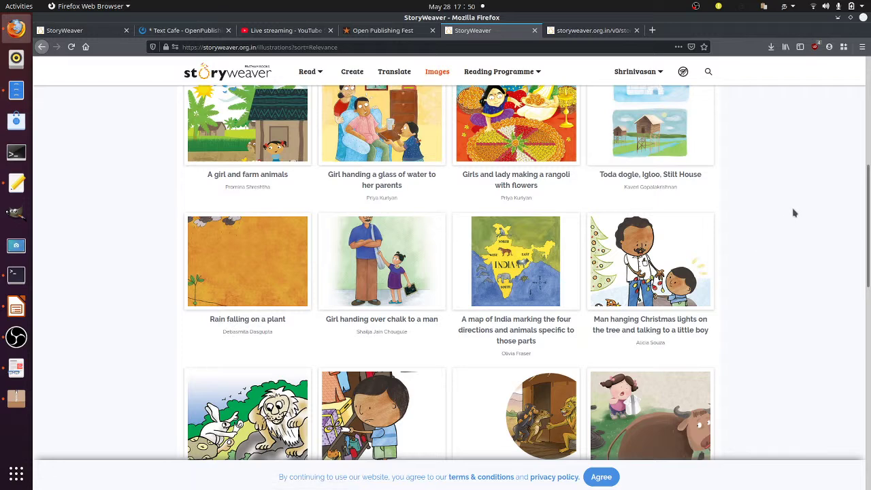
scroll(793, 213, "down", 3)
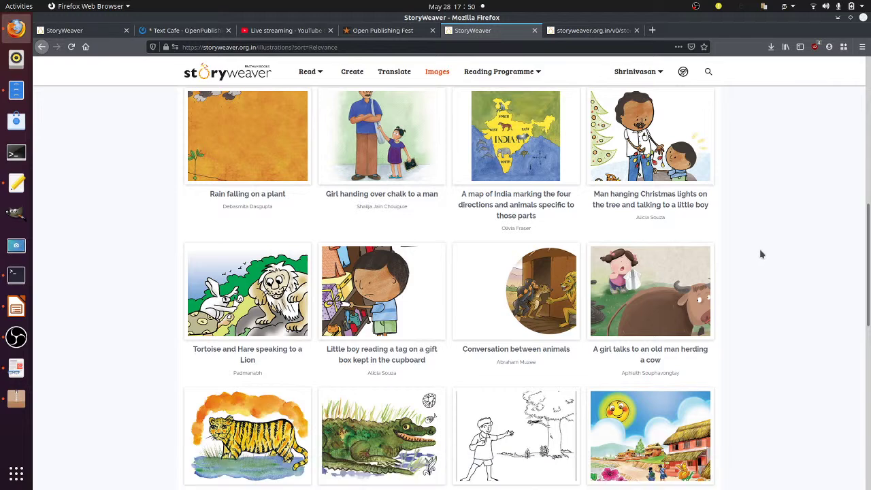
scroll(759, 248, "down", 2)
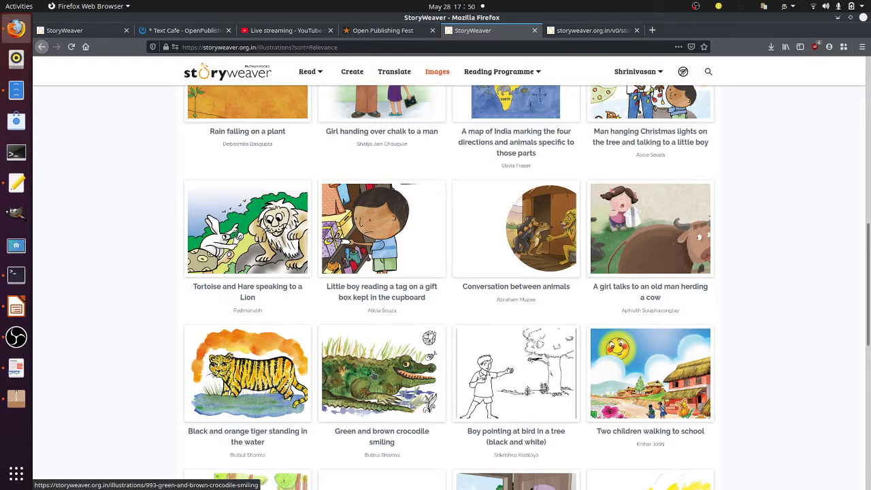
scroll(374, 376, "down", 1)
scroll(372, 375, "down", 1)
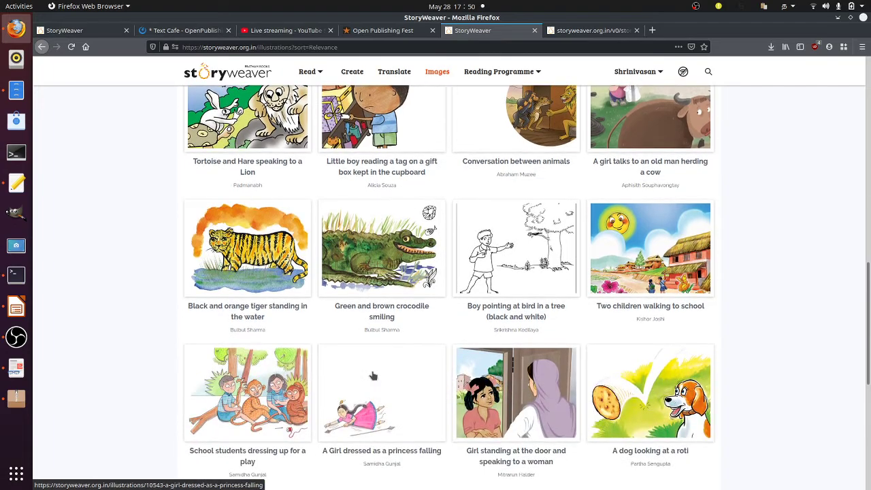
scroll(373, 376, "down", 4)
scroll(373, 375, "up", 8)
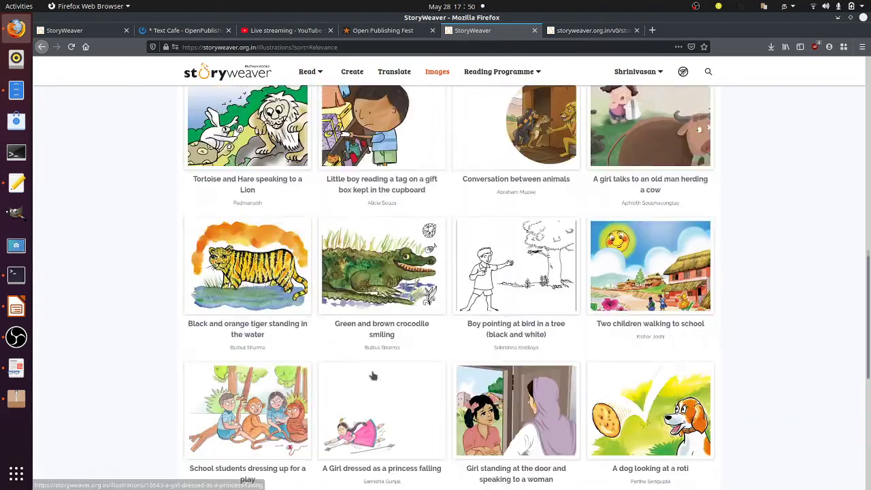
scroll(373, 375, "up", 5)
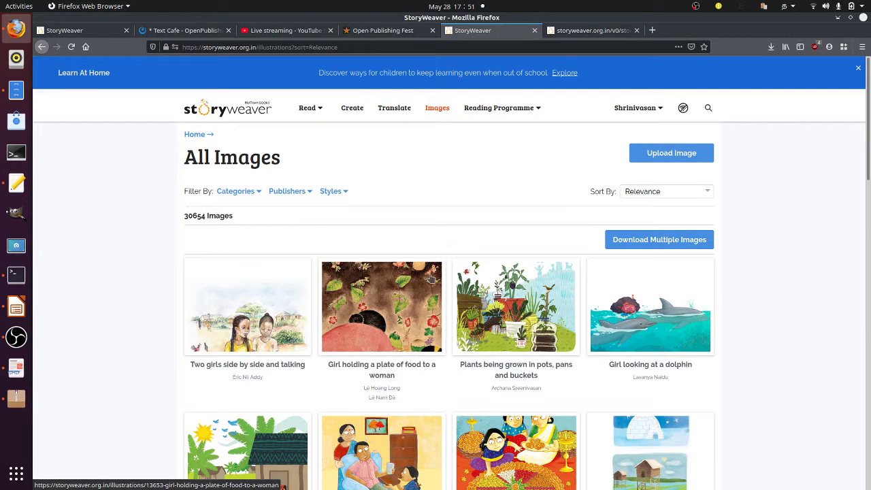
Examine the image upload confirmation and form, including the CC BY 4.0 license and tag options, and cancel without uploading
left_click(663, 159)
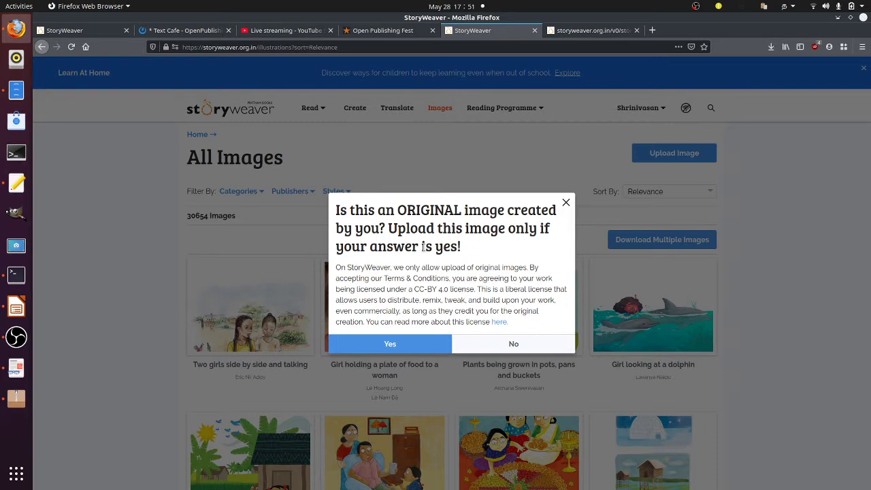
left_click(515, 344)
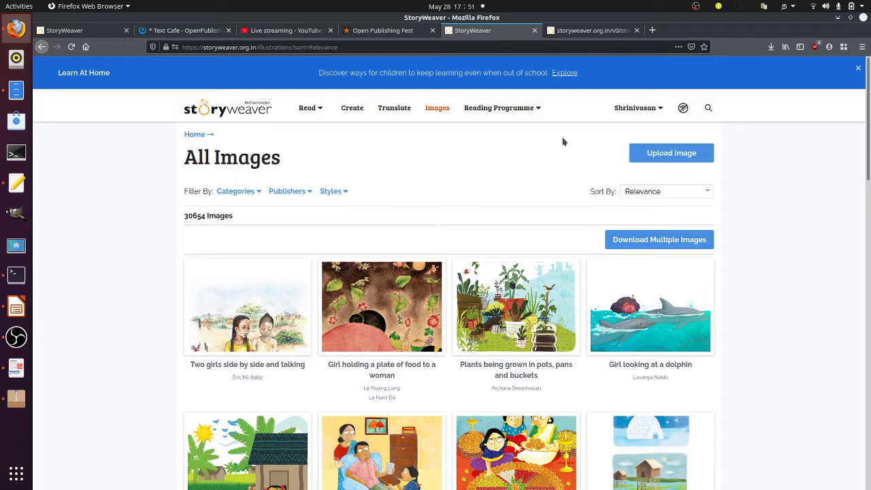
left_click(655, 157)
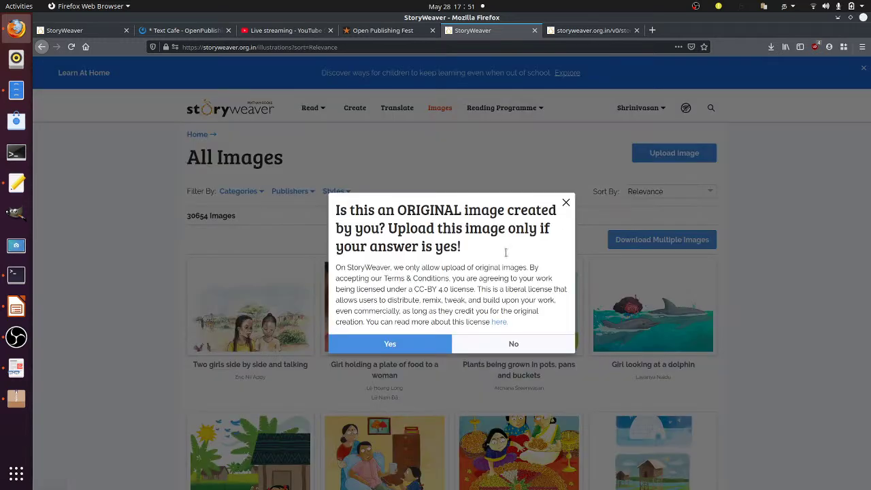
left_click(418, 344)
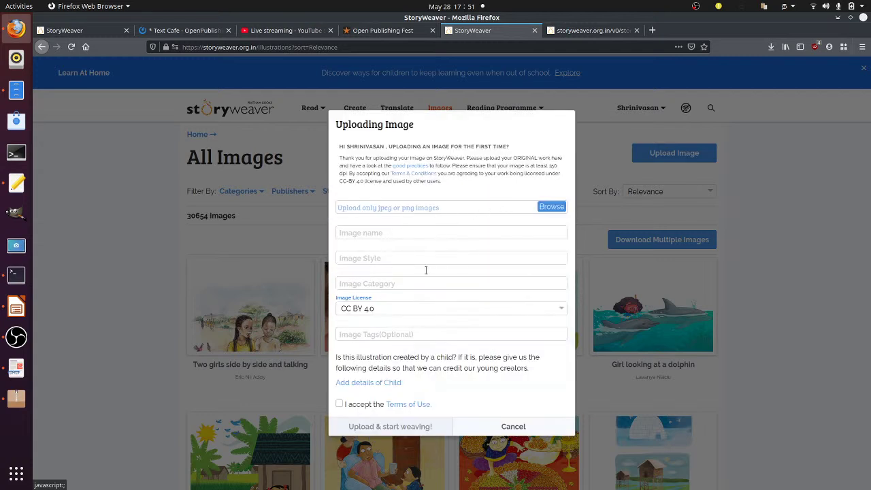
left_click(404, 311)
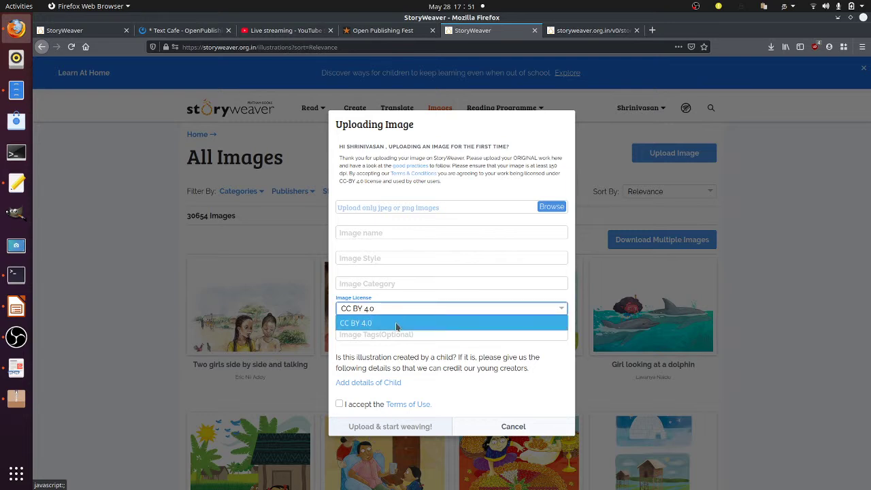
left_click(398, 323)
left_click(389, 337)
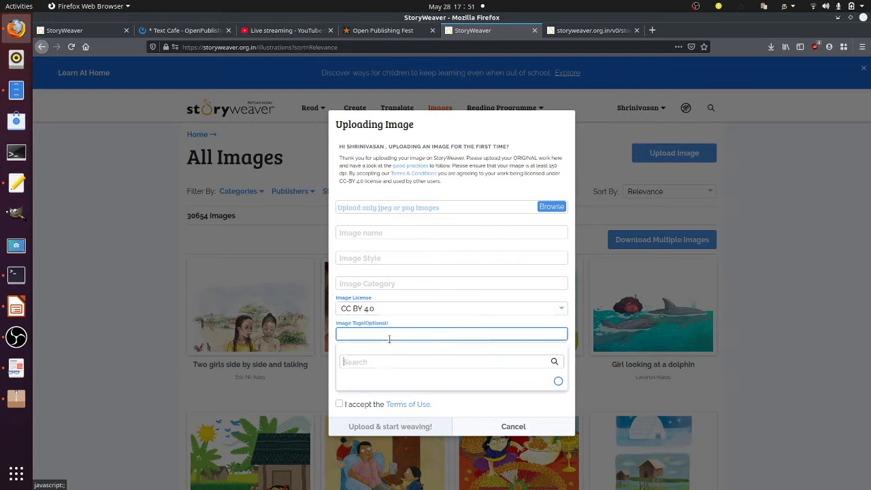
left_click(459, 409)
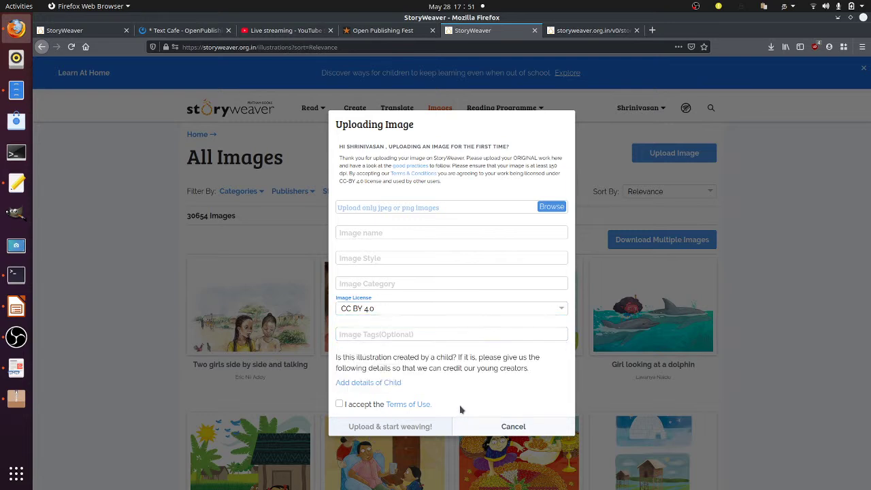
left_click(512, 426)
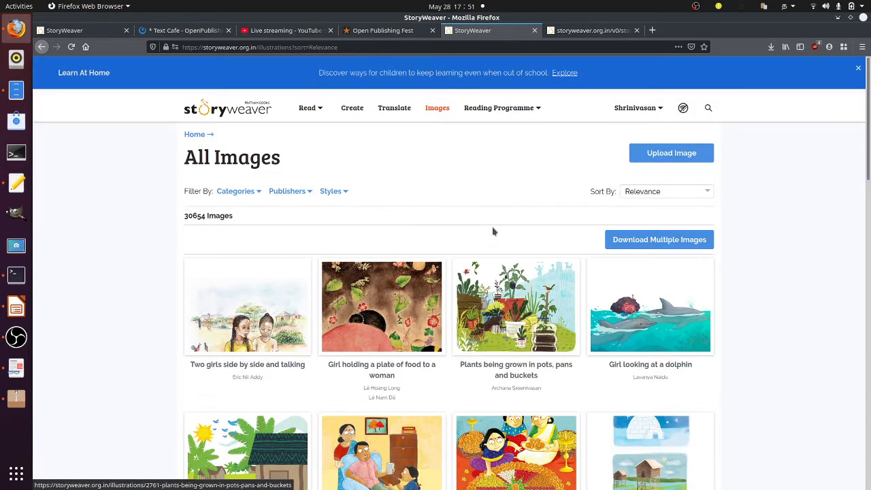
Open the Reading Programme and continue the New Readers programme for Grades 1 & 2
mouse_move(484, 117)
left_click(480, 133)
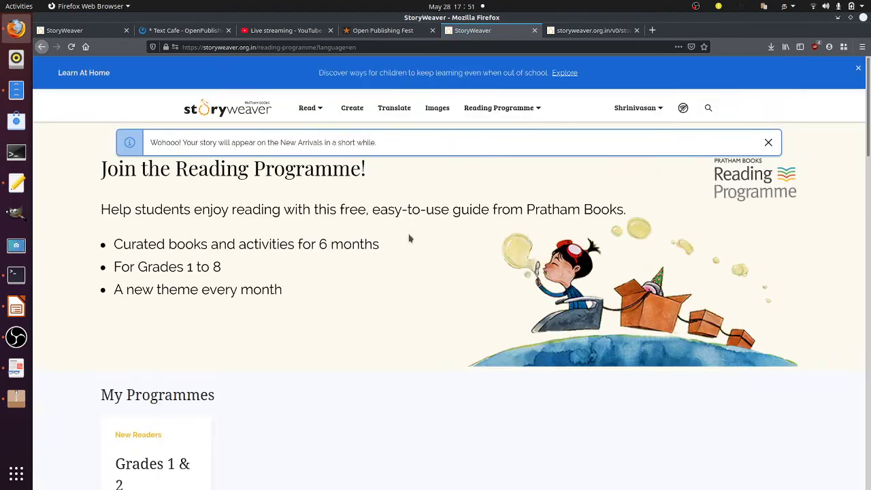
scroll(408, 237, "down", 3)
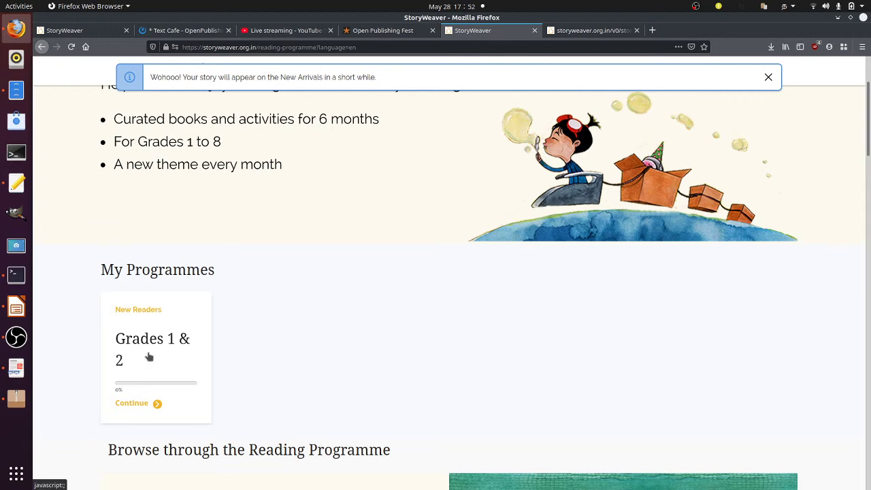
scroll(269, 340, "down", 3)
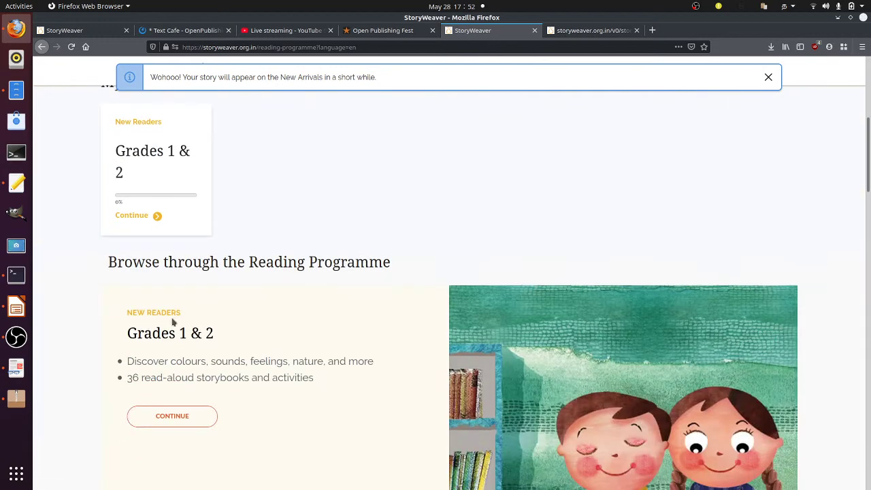
left_click(134, 215)
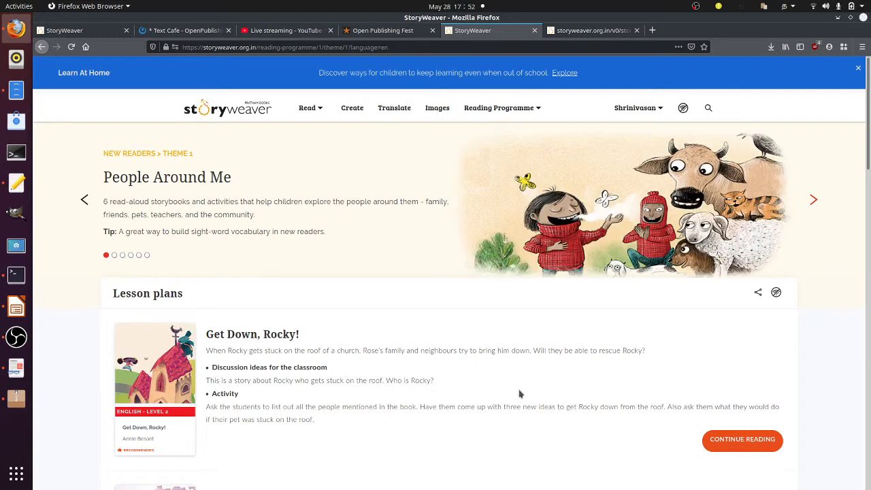
Read "Get Down, Rocky!" up to page 7, close the story, and look through the other lesson plans under "People Around Me"
left_click(753, 443)
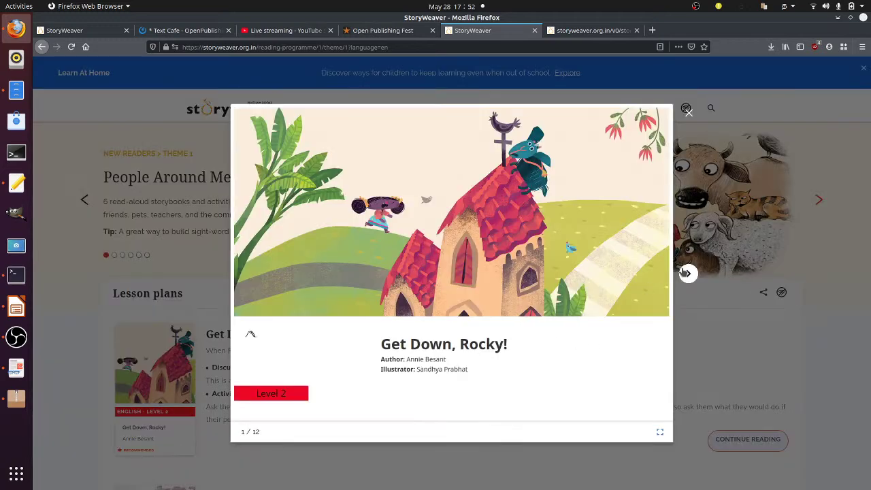
left_click(689, 273)
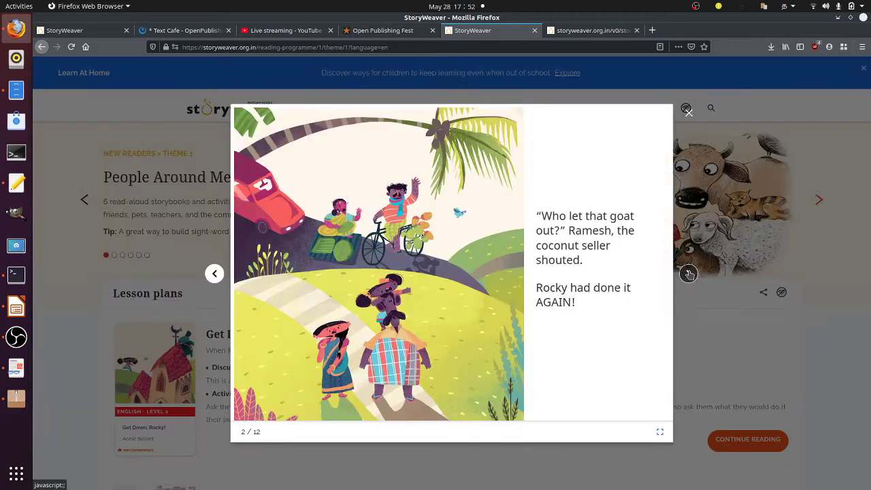
left_click(689, 273)
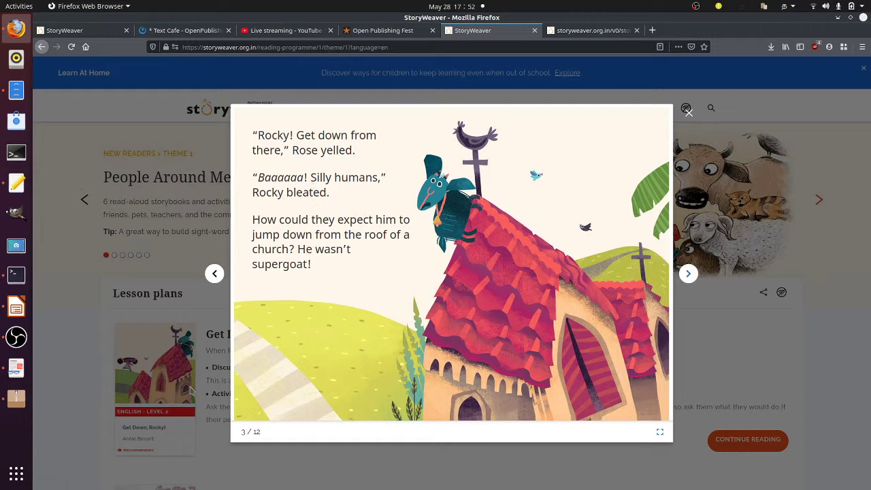
left_click(689, 273)
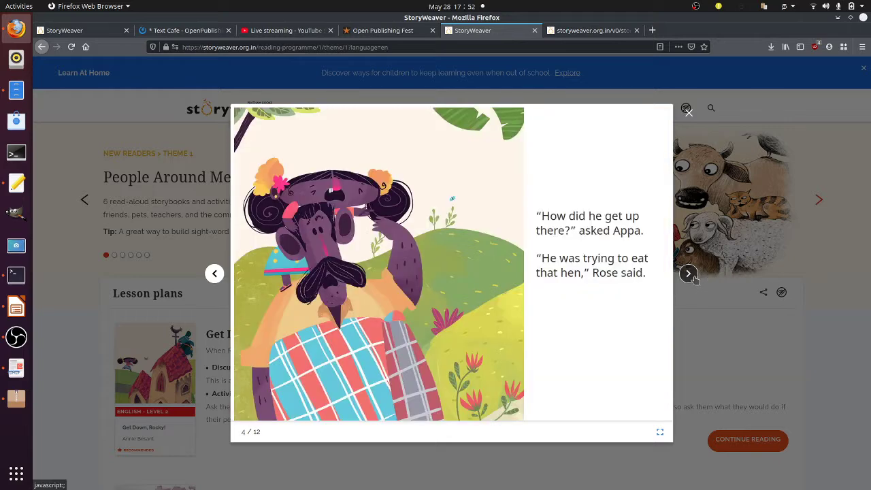
left_click(689, 274)
left_click(689, 274)
left_click(689, 274)
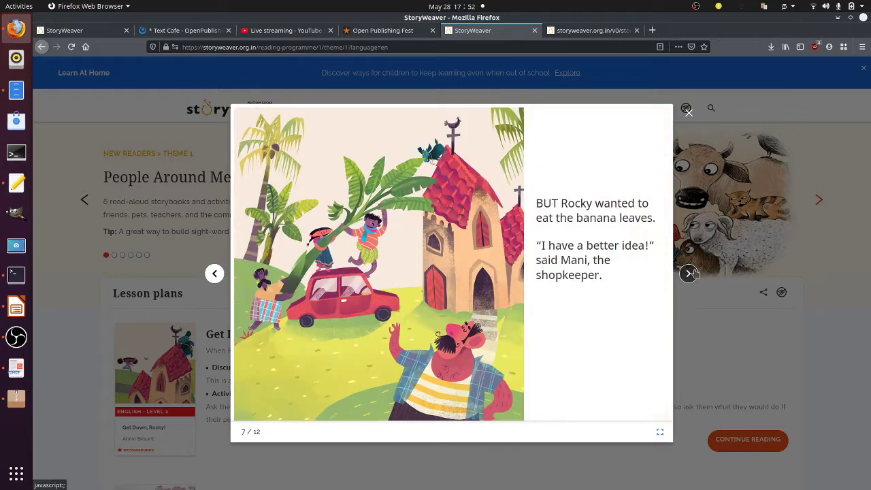
left_click(689, 114)
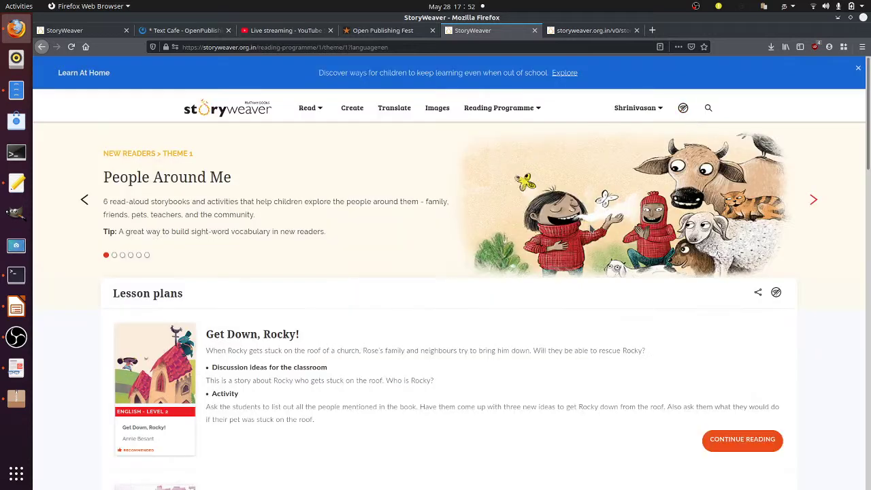
scroll(589, 228, "down", 5)
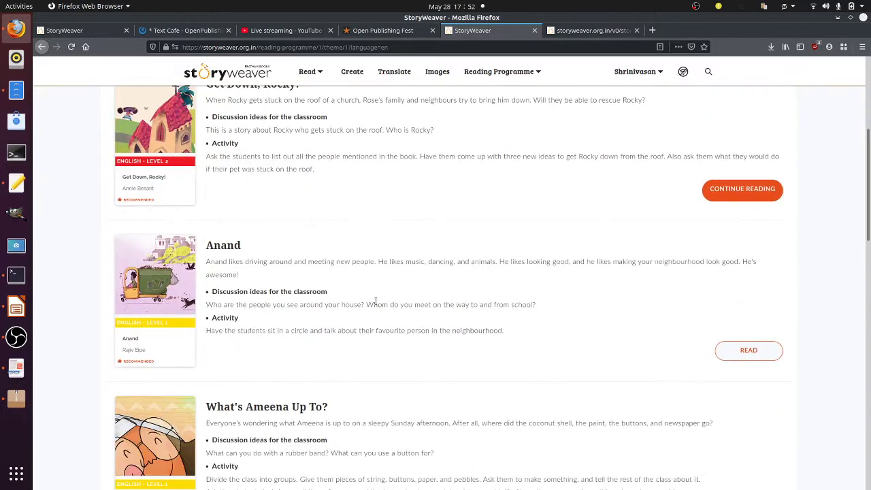
scroll(375, 302, "up", 5)
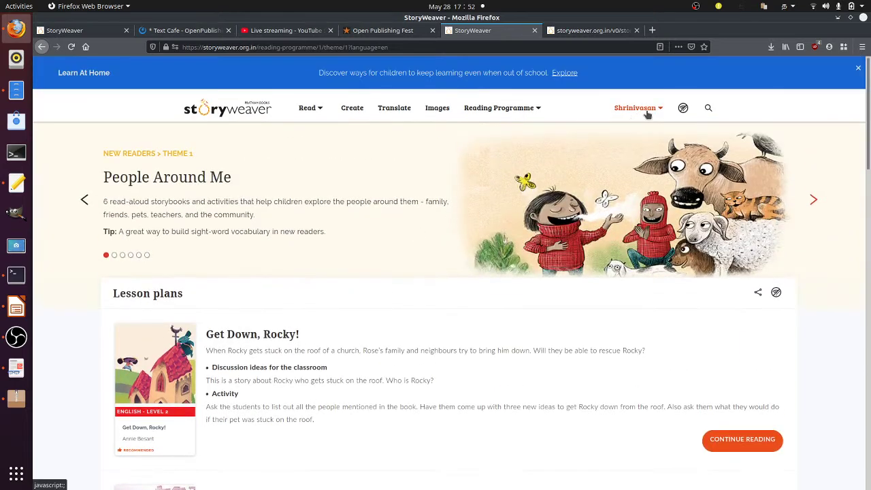
Open the Offline Library and review its instructions and the area for adding stories
left_click(683, 109)
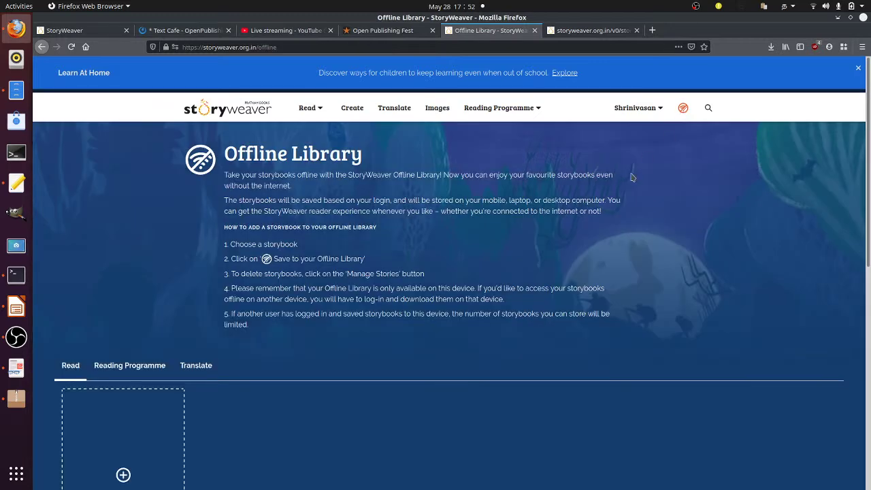
scroll(570, 256, "down", 3)
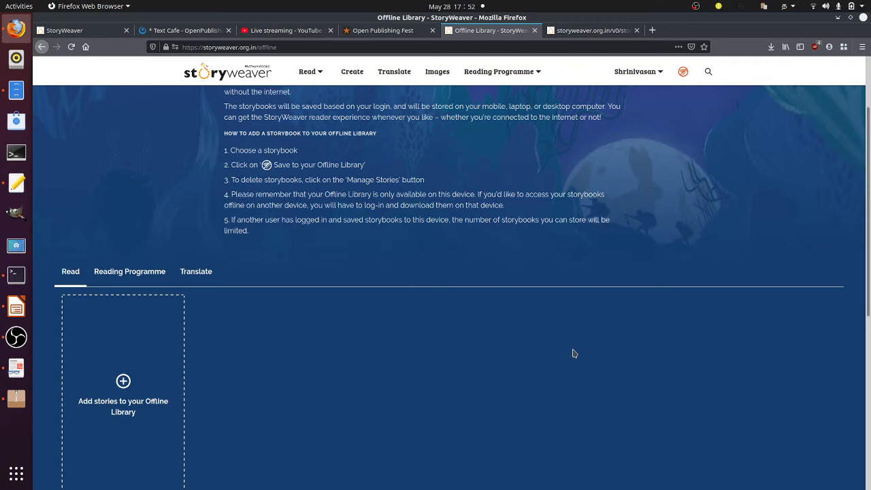
scroll(572, 353, "down", 5)
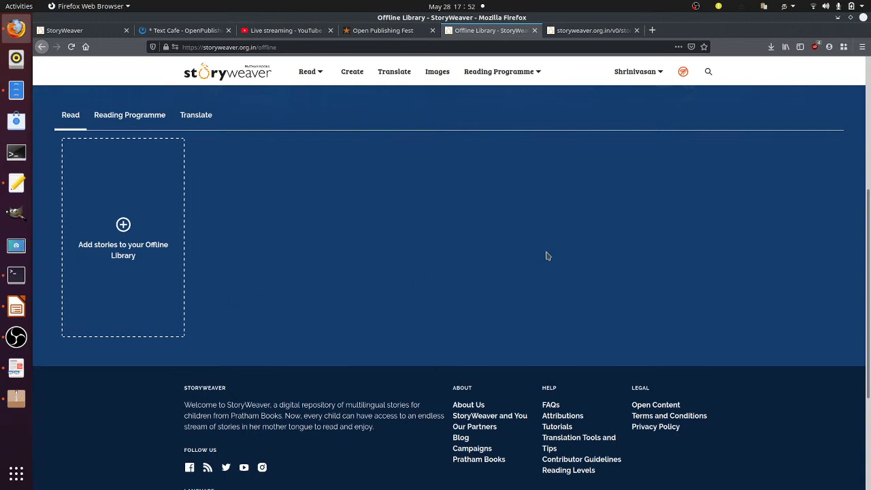
scroll(546, 256, "up", 8)
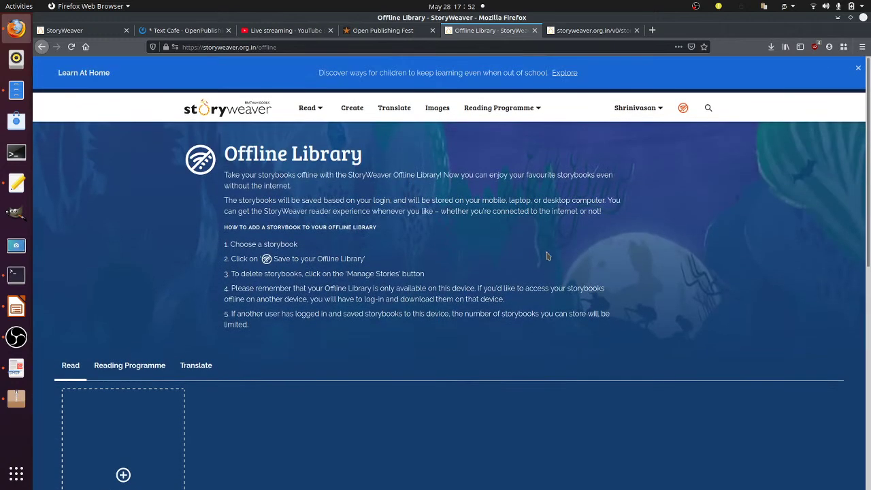
Open the account's dashboard
left_click(635, 112)
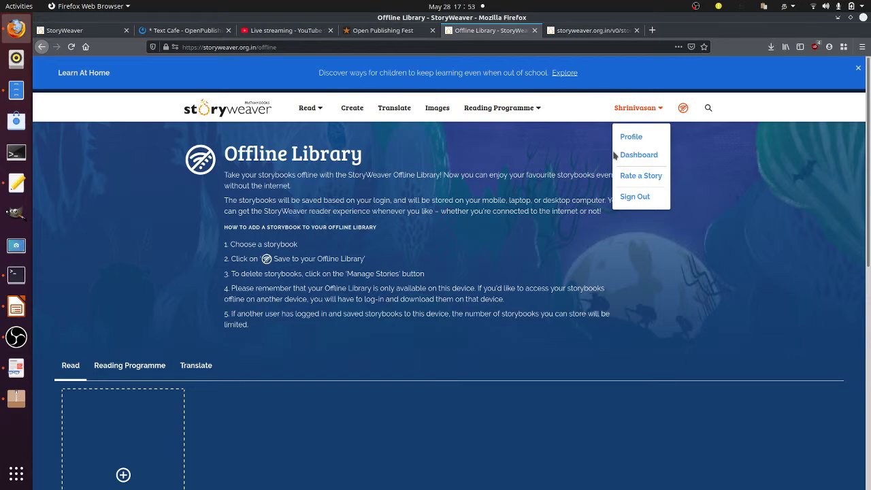
left_click(629, 155)
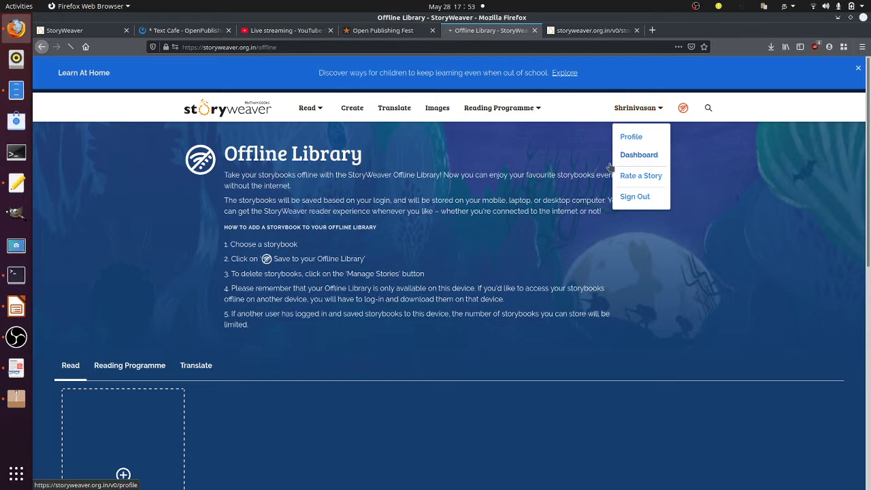